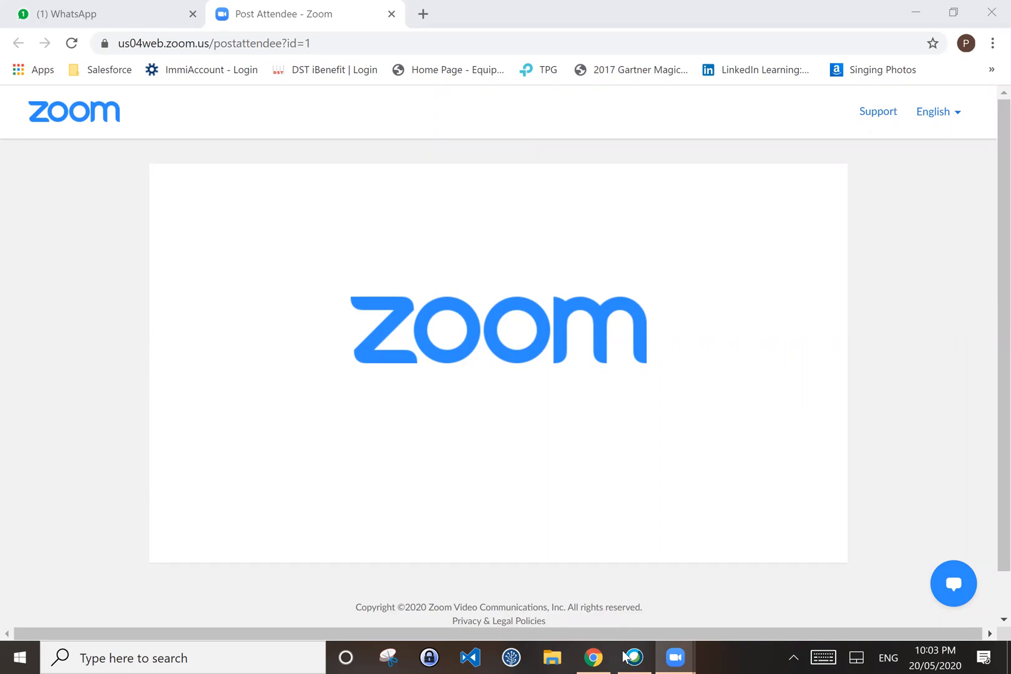
Step: Log in to Salesforce from the bookmark and scroll the Setup home page's Recent Items
left_click(664, 657)
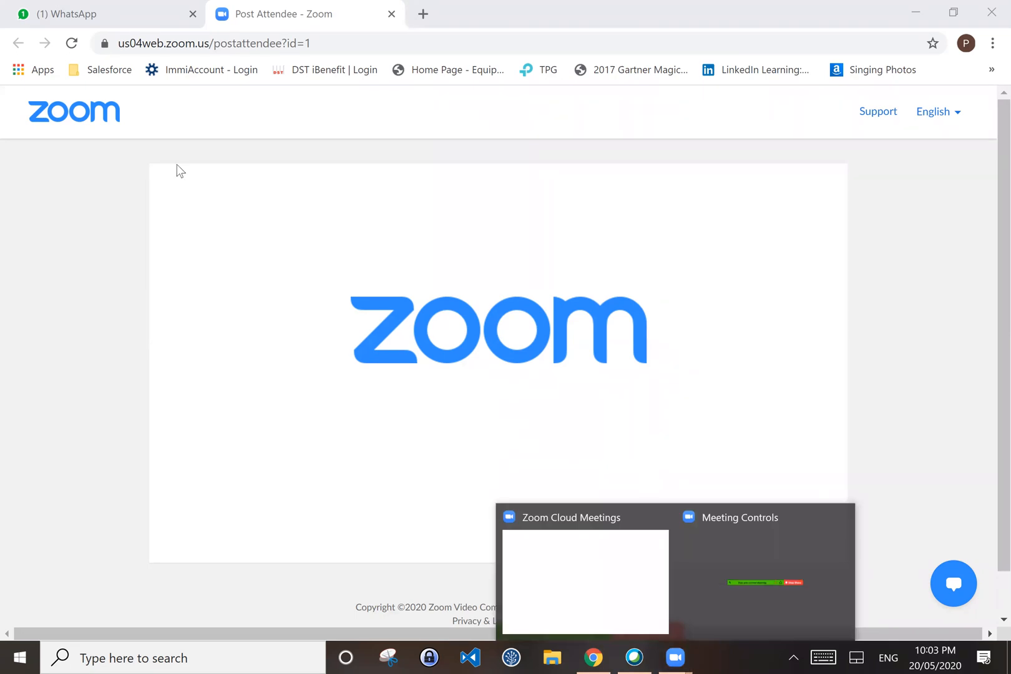
left_click(175, 44)
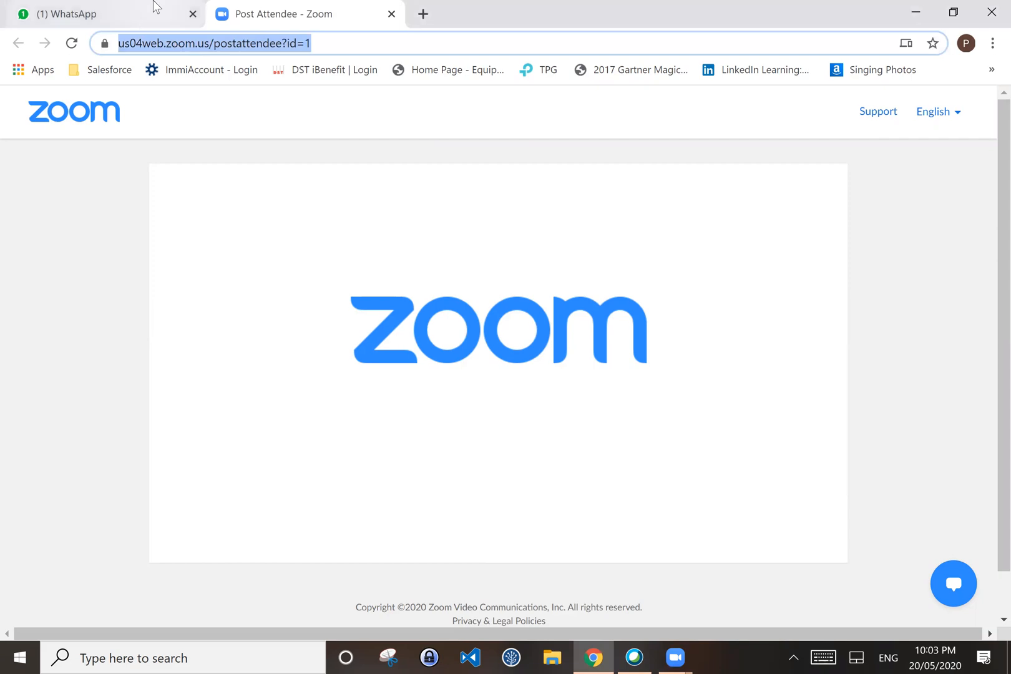
left_click(100, 70)
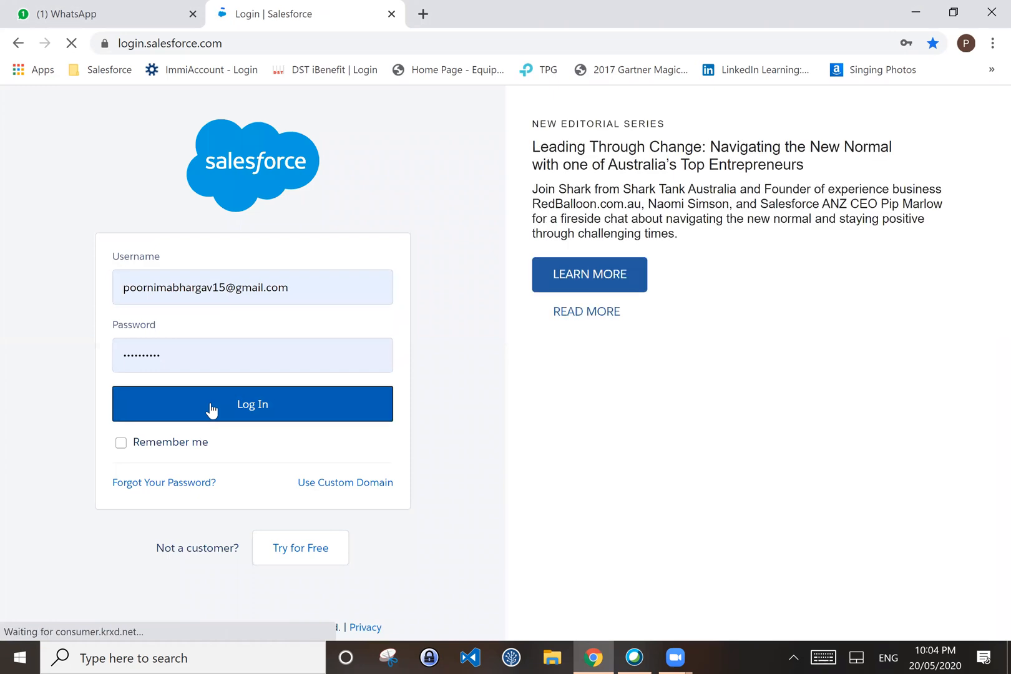
left_click(211, 410)
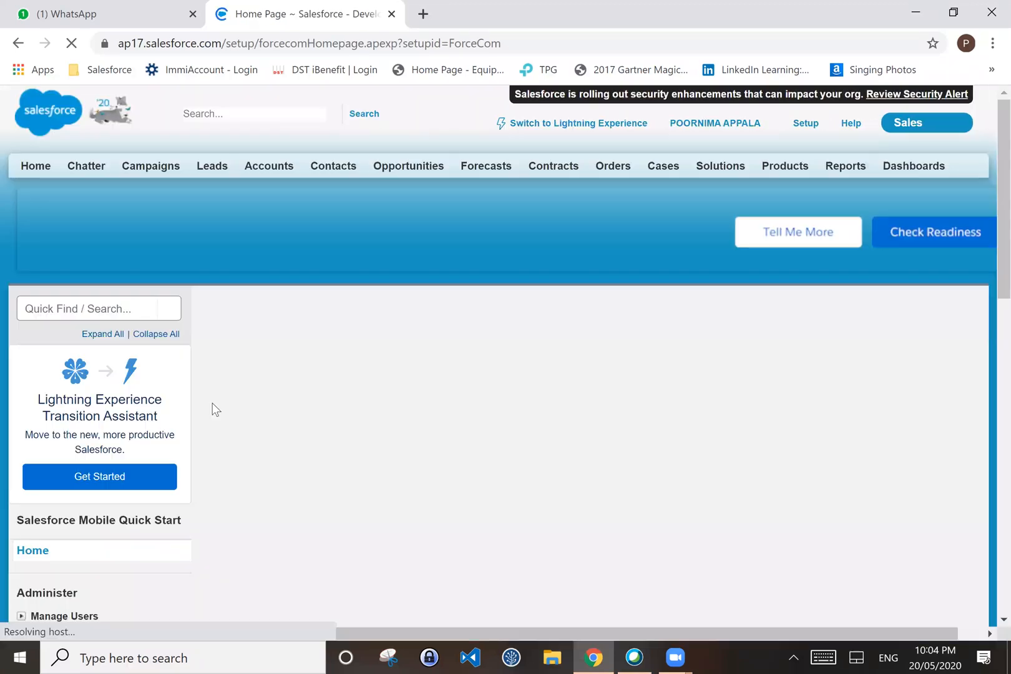
scroll(487, 419, "down", 2)
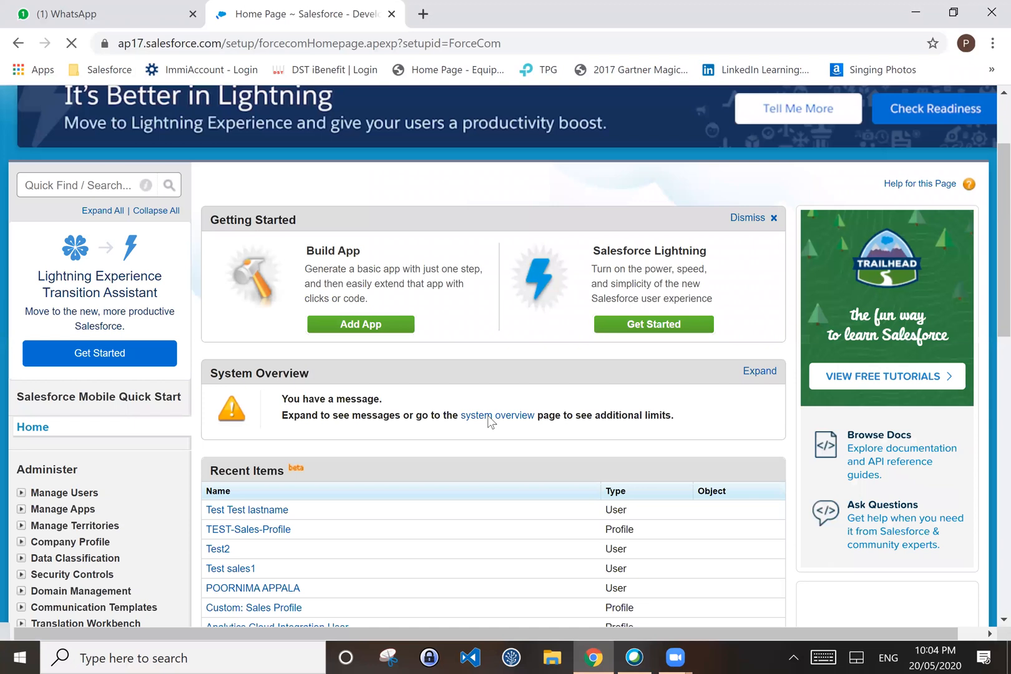
scroll(488, 416, "up", 1)
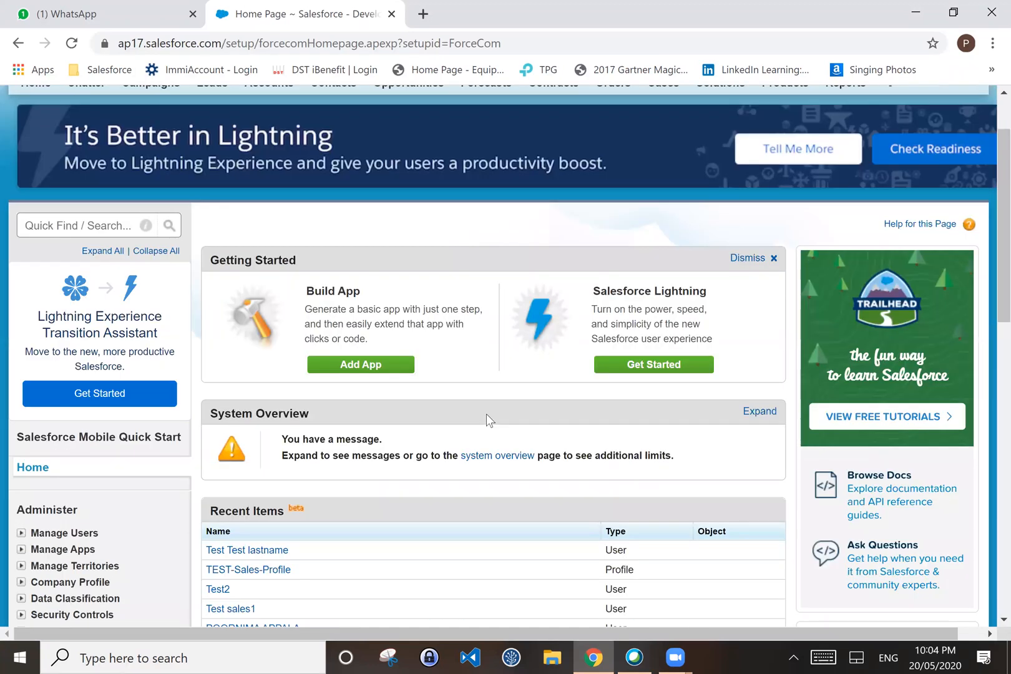
scroll(487, 414, "down", 1)
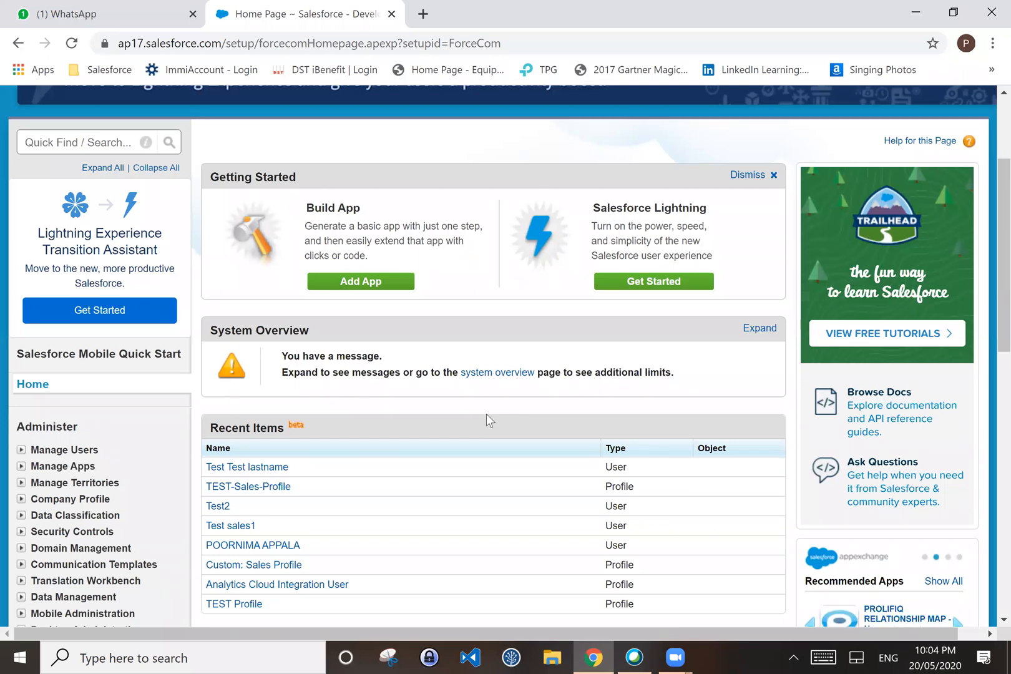
scroll(487, 414, "down", 2)
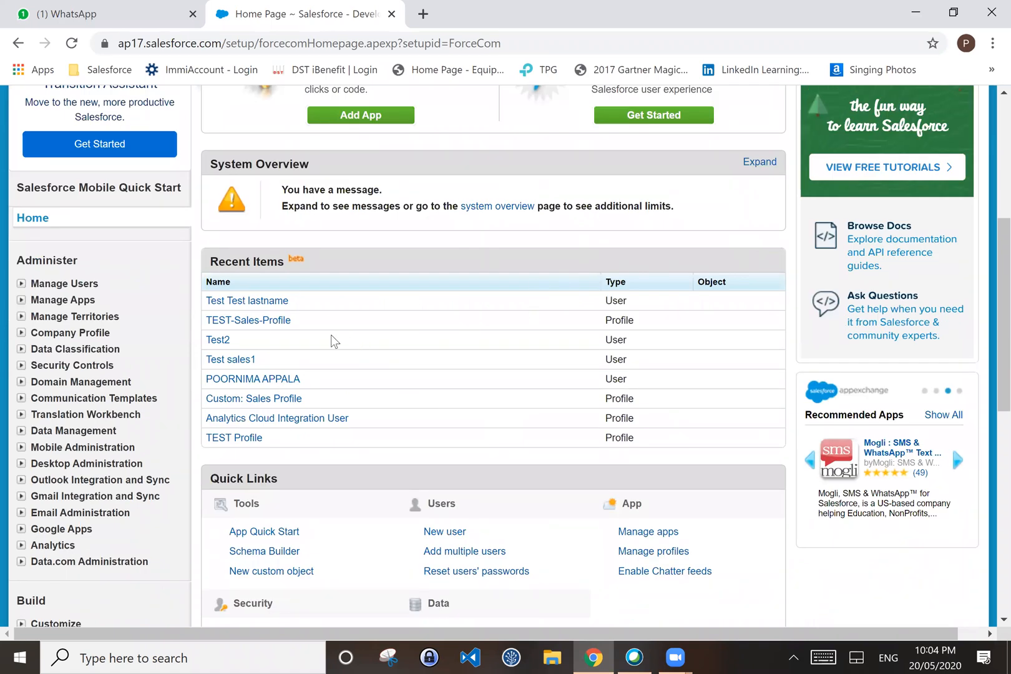
Step: Launch Notepad++ from Windows search, declining the update offer
left_click(205, 657)
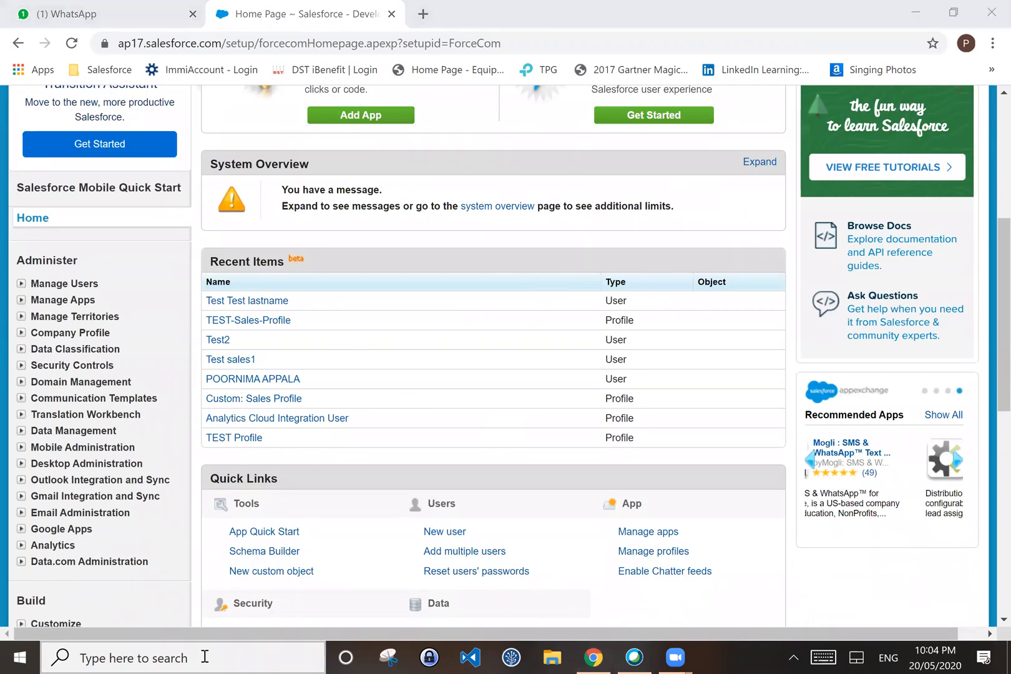
type("not")
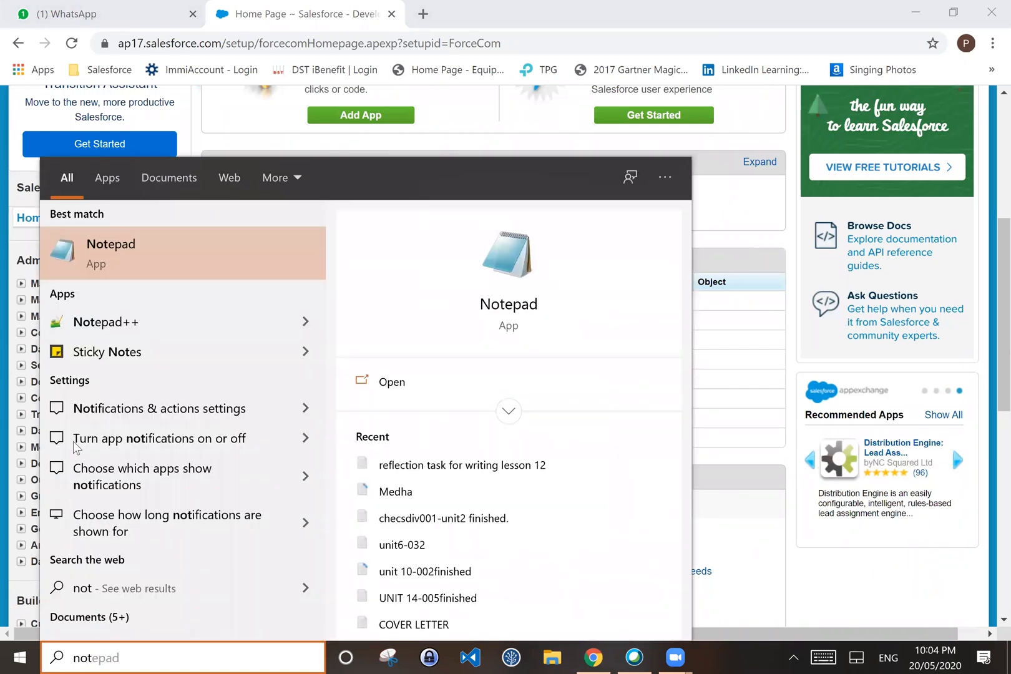
left_click(139, 245)
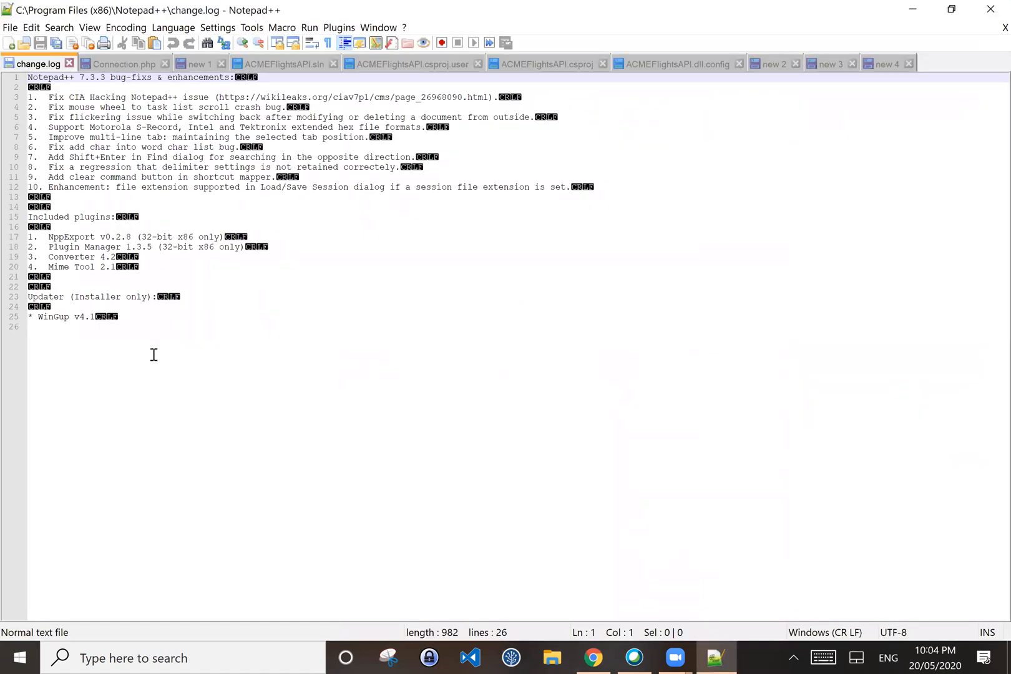
left_click(617, 378)
Step: Delete the number in the new 3 note, leaving it empty in the editor
left_click(893, 65)
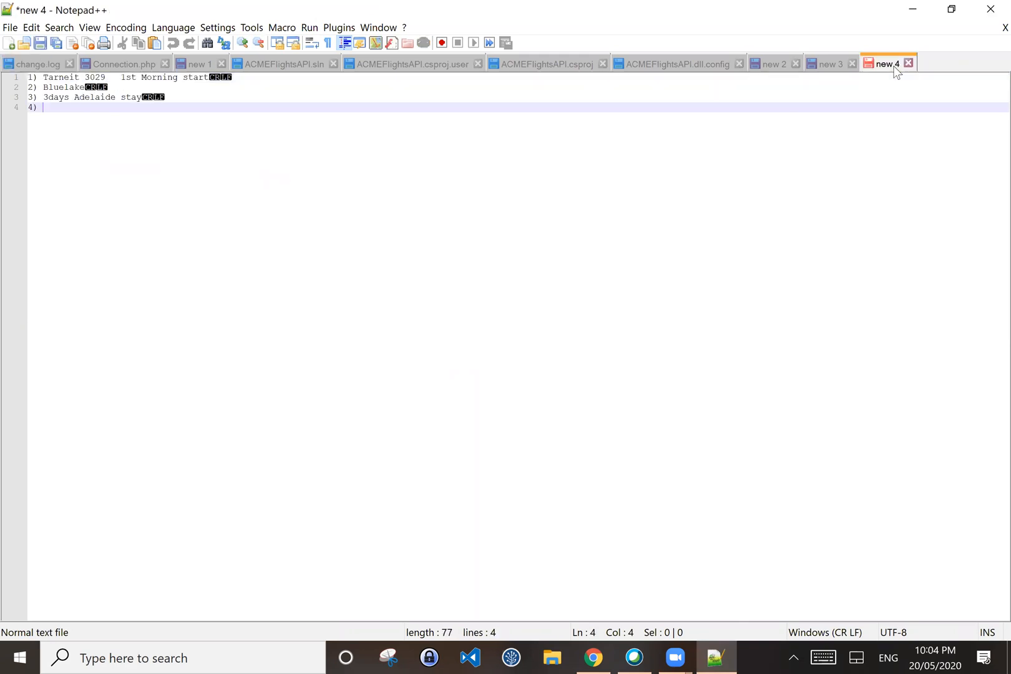
left_click(844, 65)
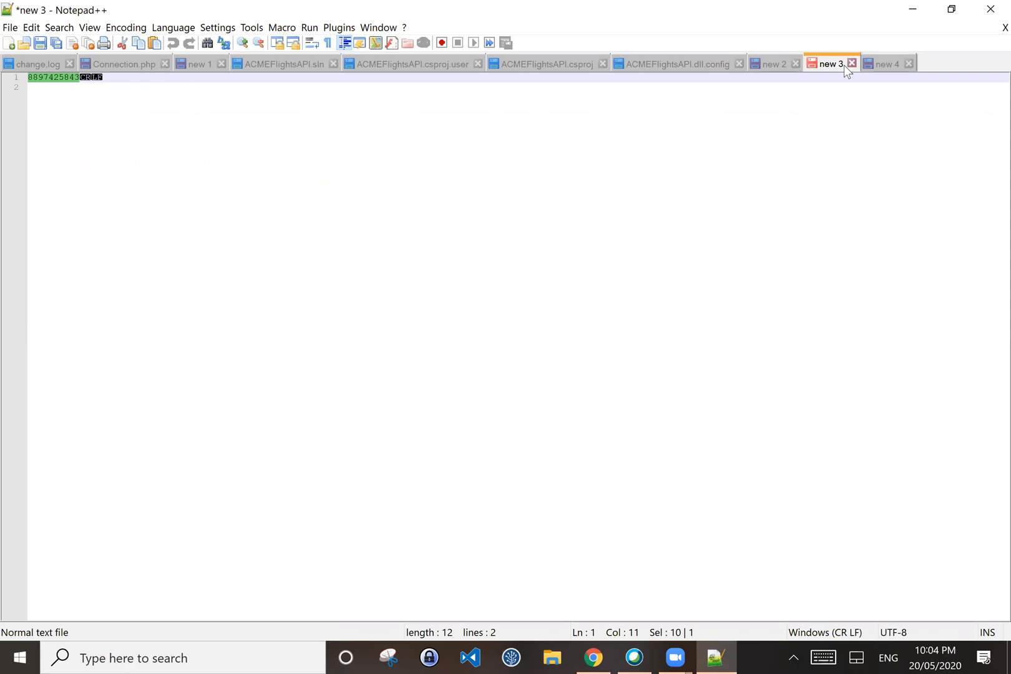
key("ctrl+a")
key("Delete")
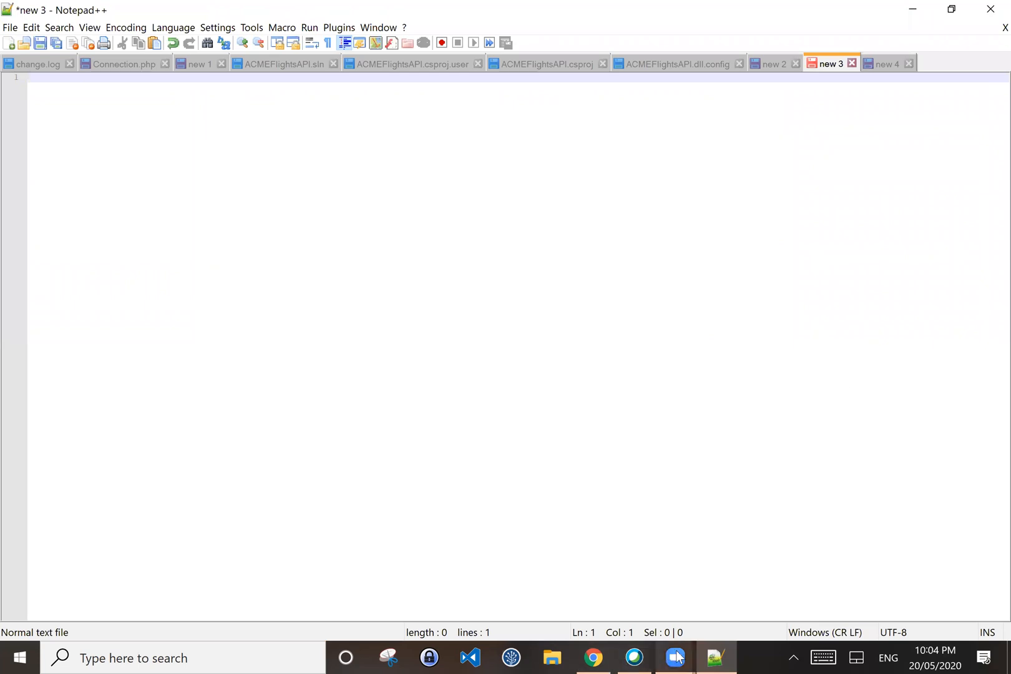
mouse_move(679, 658)
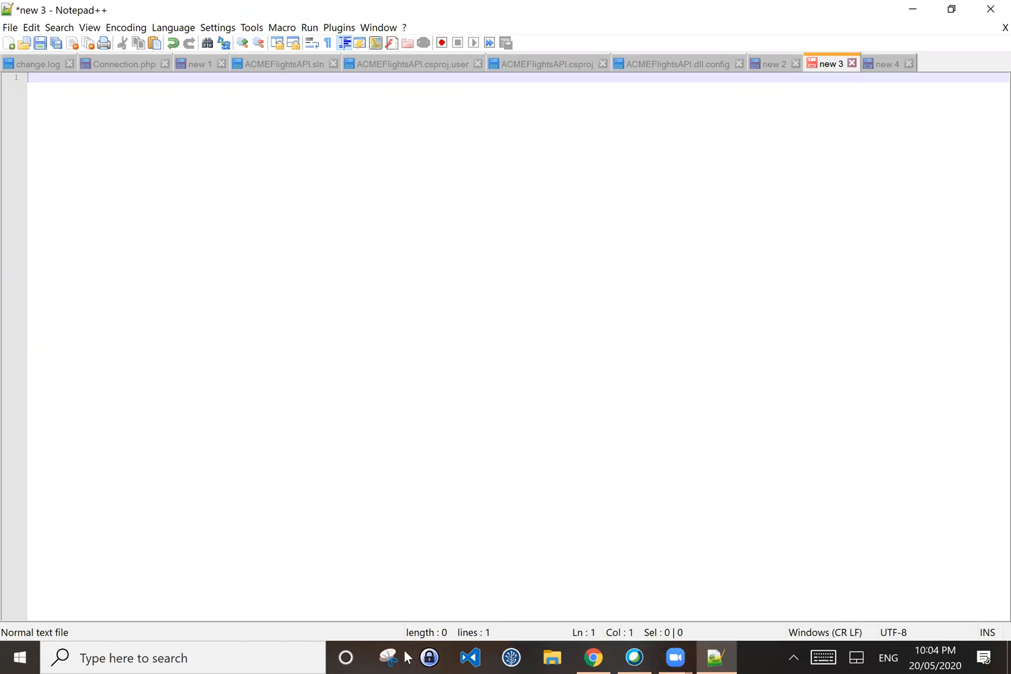
left_click(305, 658)
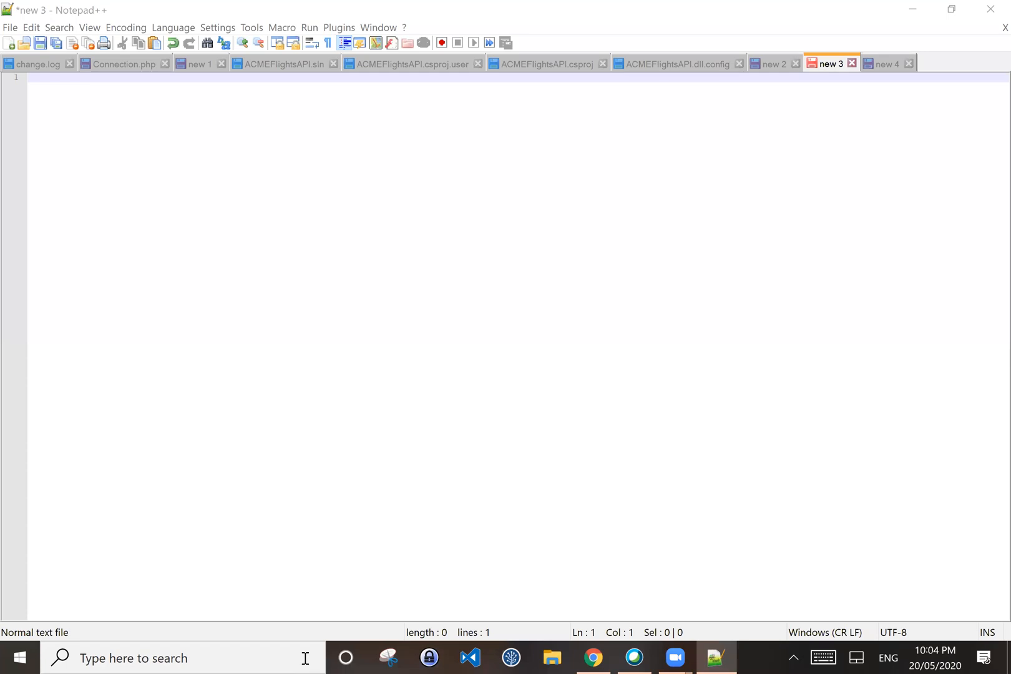
left_click(428, 186)
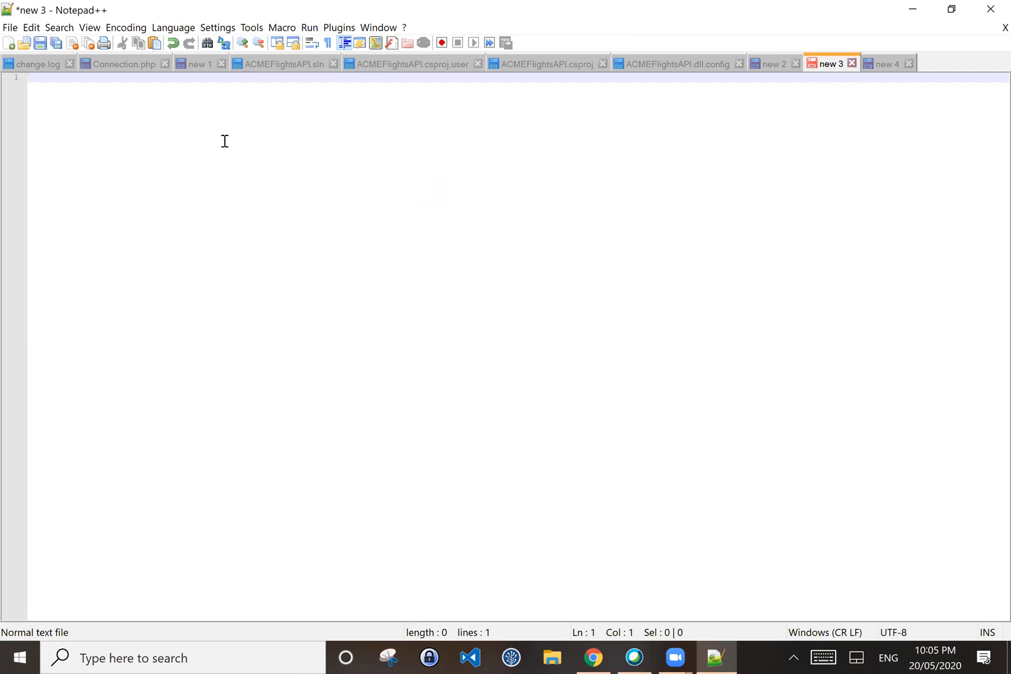
Step: Open TEST-Sales-Profile from Recent Items and review its profile detail and page layouts
left_click(590, 658)
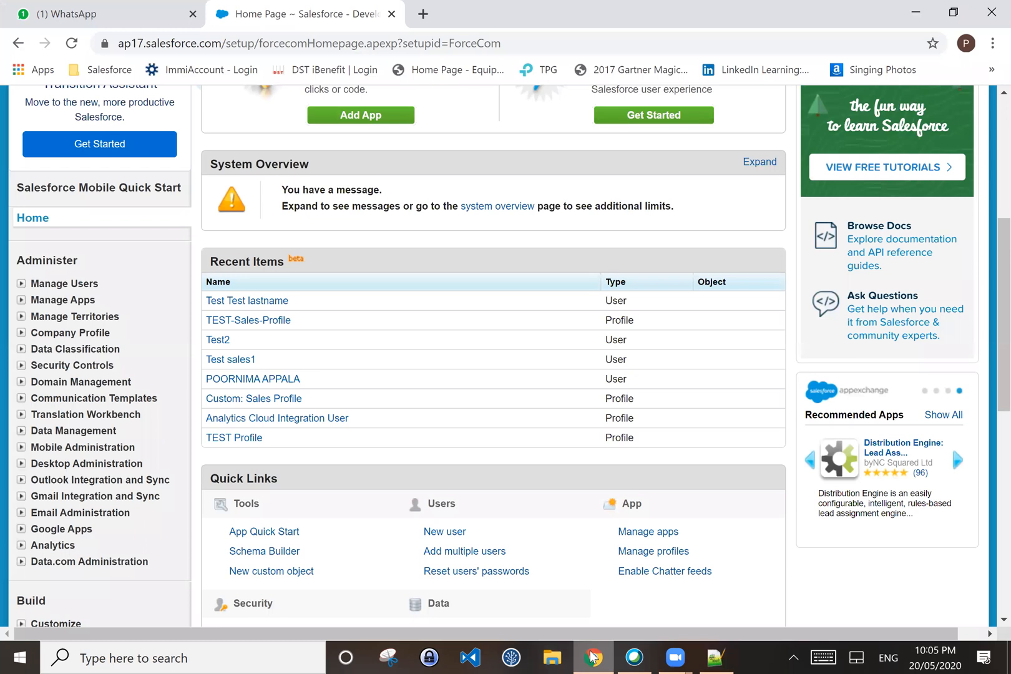
left_click(248, 322)
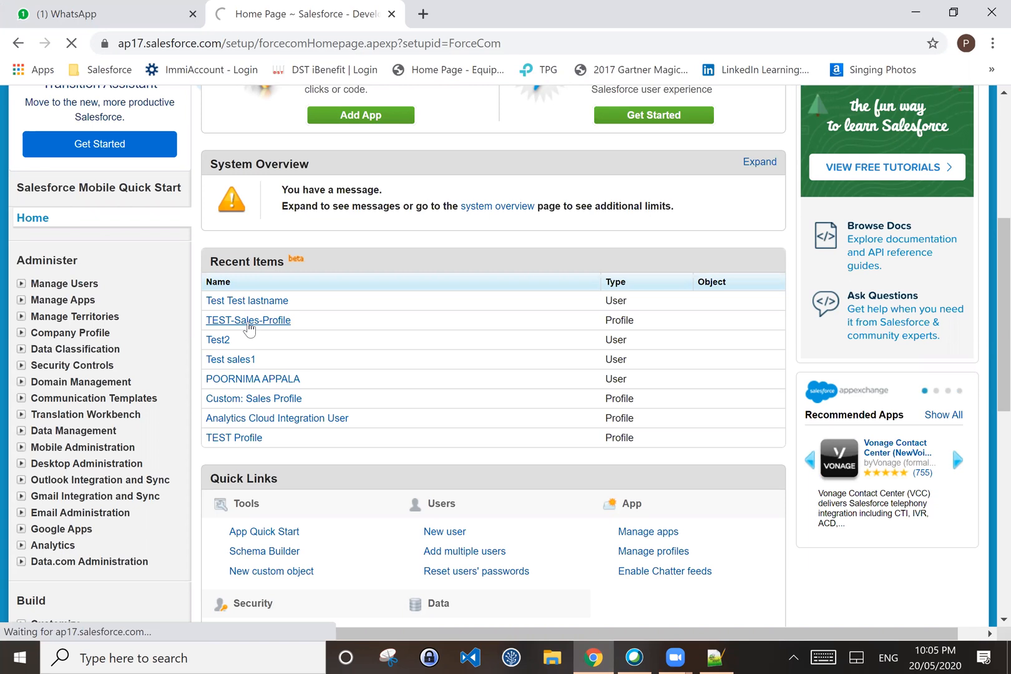
scroll(435, 411, "down", 1)
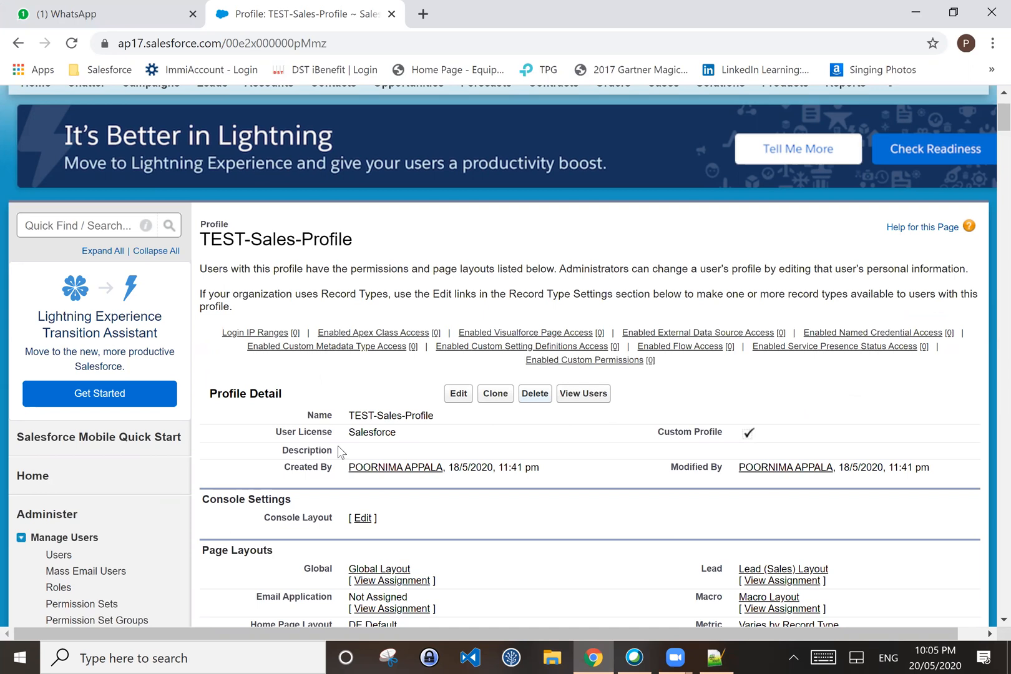
scroll(490, 390, "down", 4)
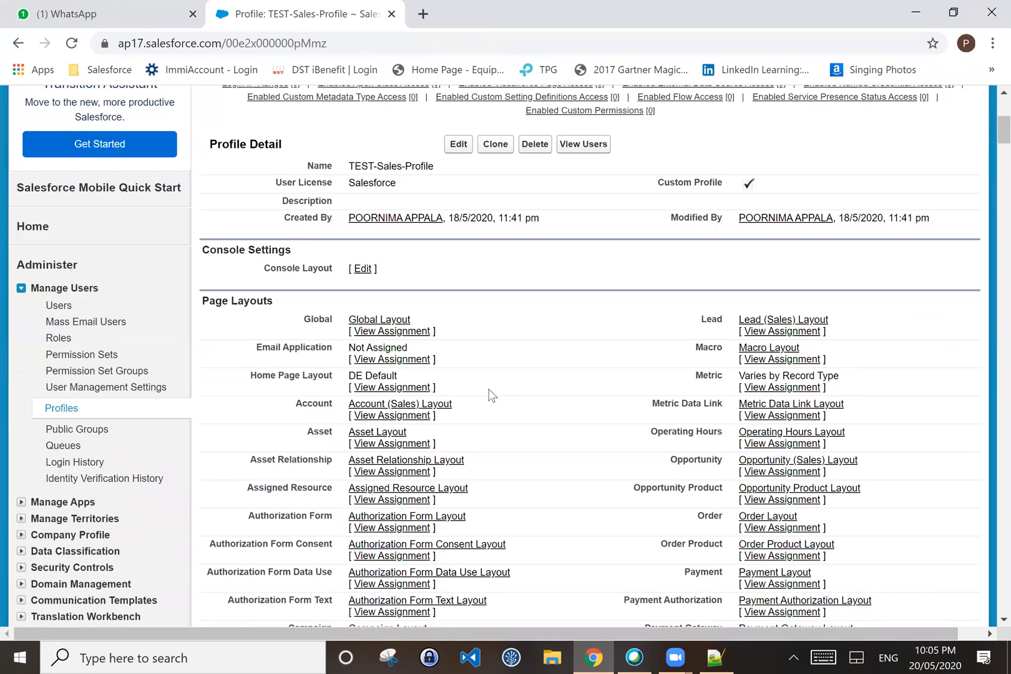
scroll(490, 394, "down", 1)
scroll(490, 395, "down", 1)
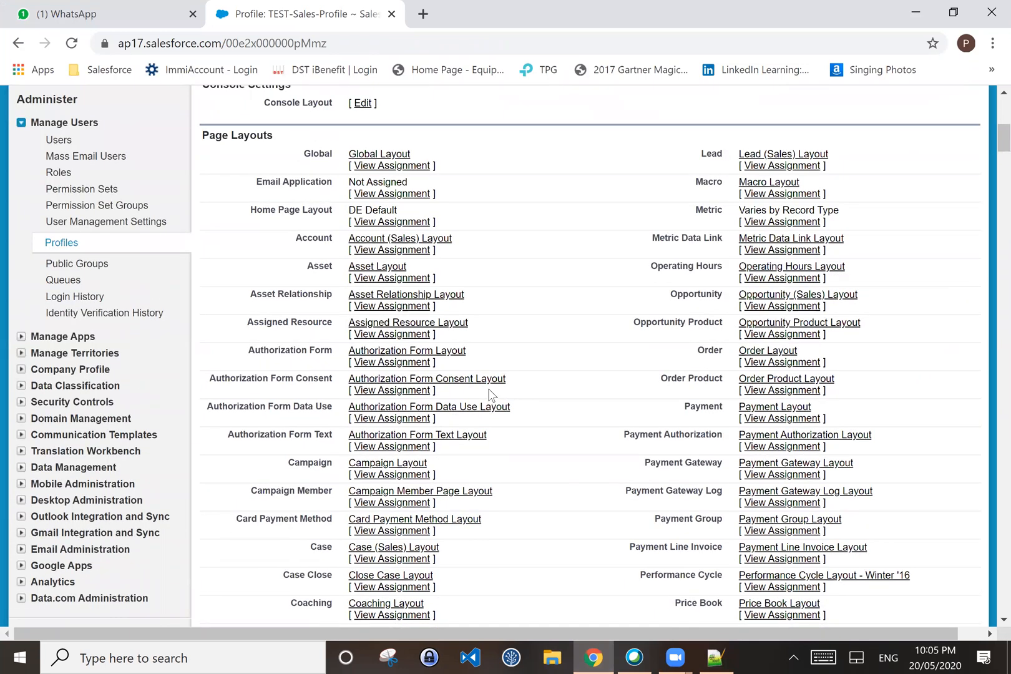
scroll(467, 403, "up", 2)
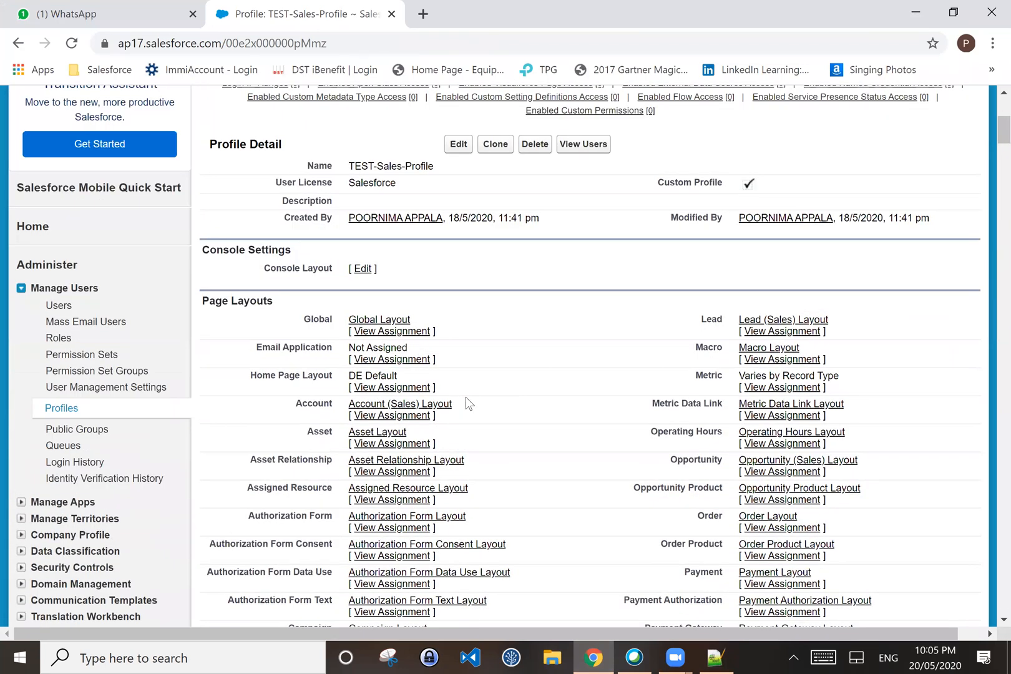
left_click(59, 306)
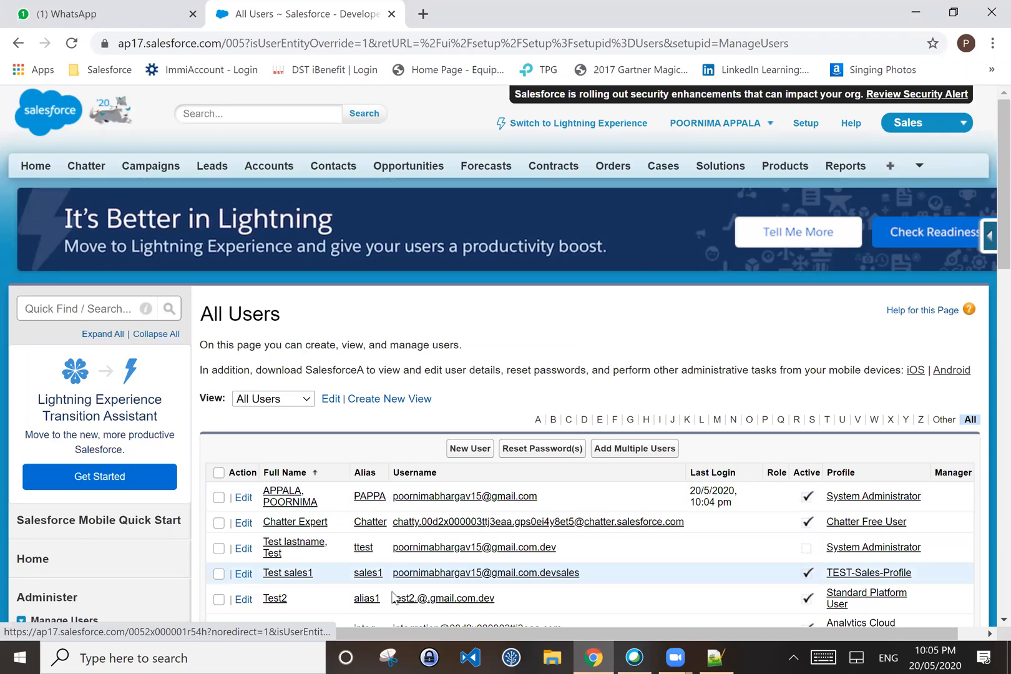
Step: Switch back to Notepad++ with the empty new 3 note
left_click(707, 657)
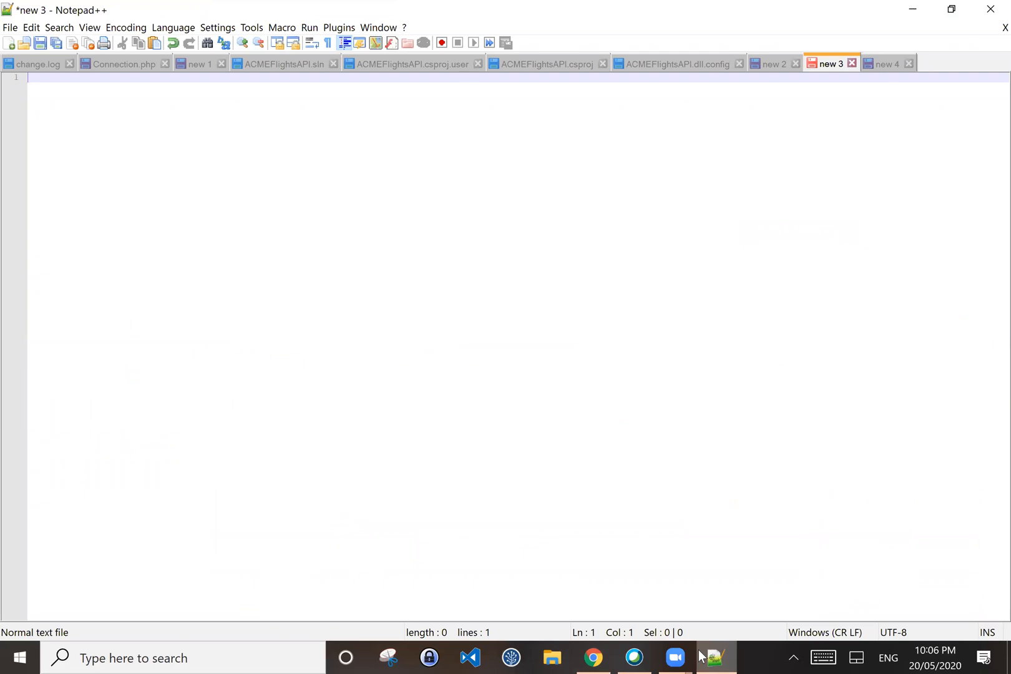
Step: Bring the All Users – Salesforce browser window back to the front
mouse_move(676, 656)
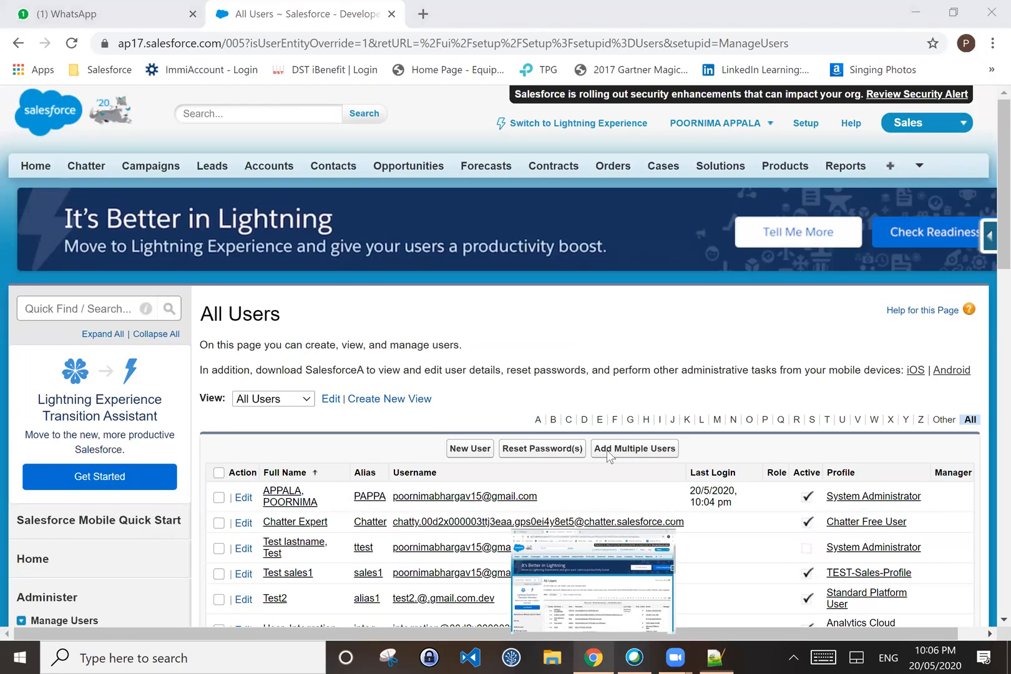
left_click(592, 562)
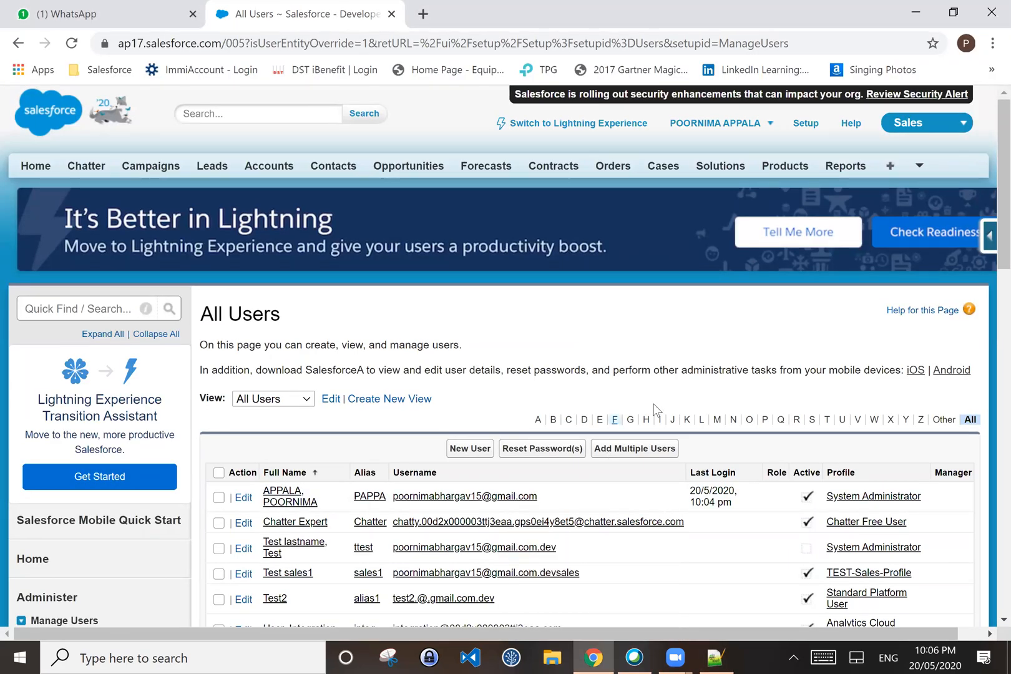
Step: Scroll through the All Users list, then go to the Profiles list under Manage Users
scroll(655, 412, "down", 1)
scroll(654, 410, "down", 1)
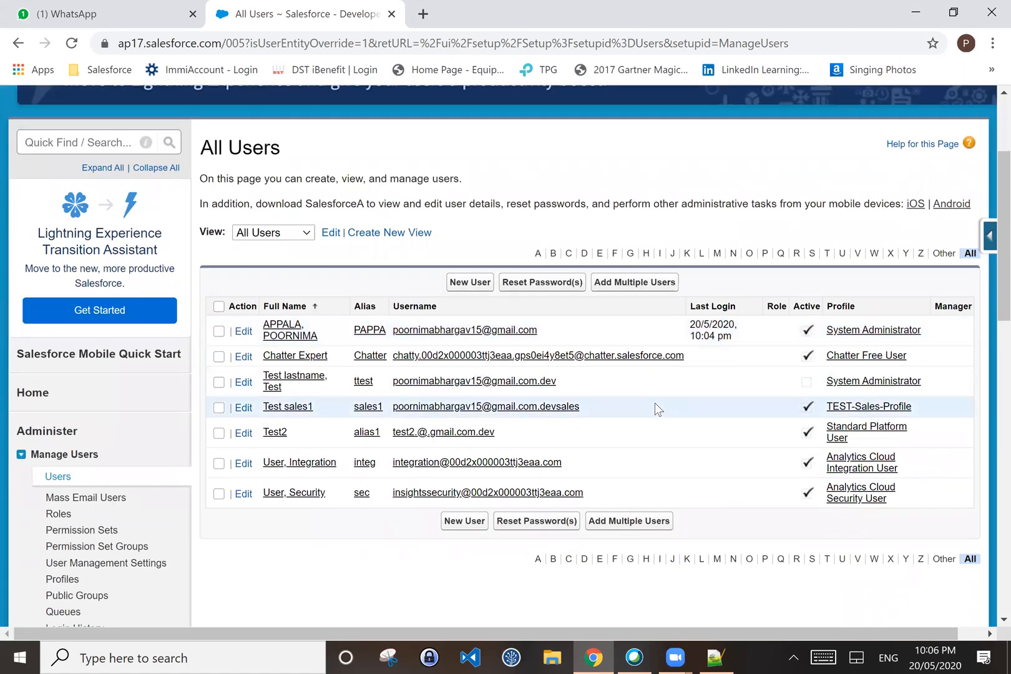
scroll(656, 409, "down", 1)
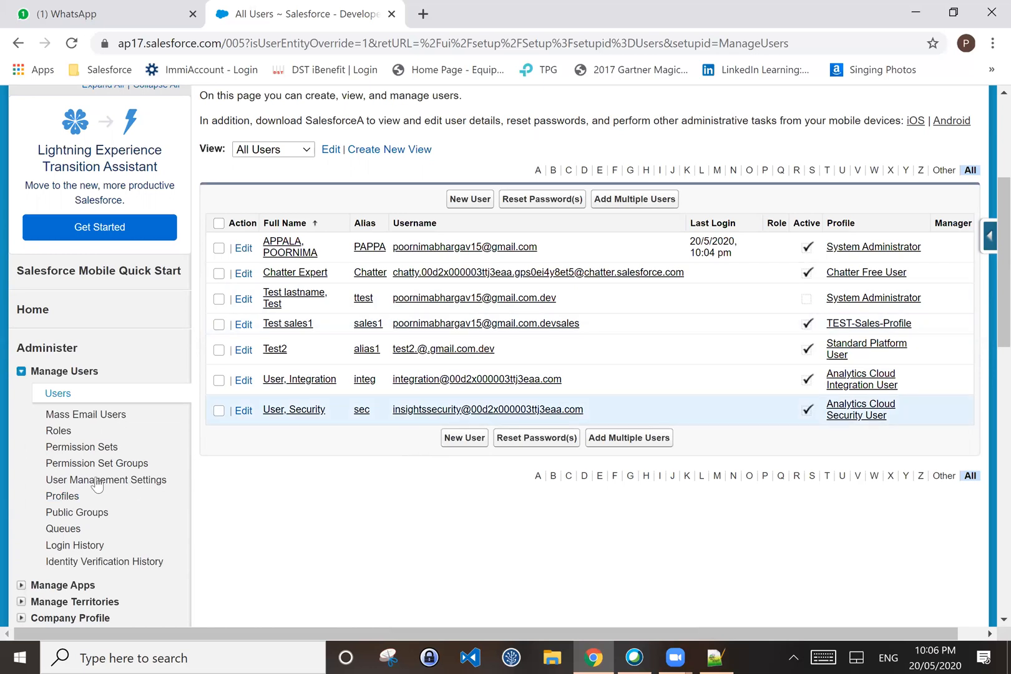
left_click(59, 499)
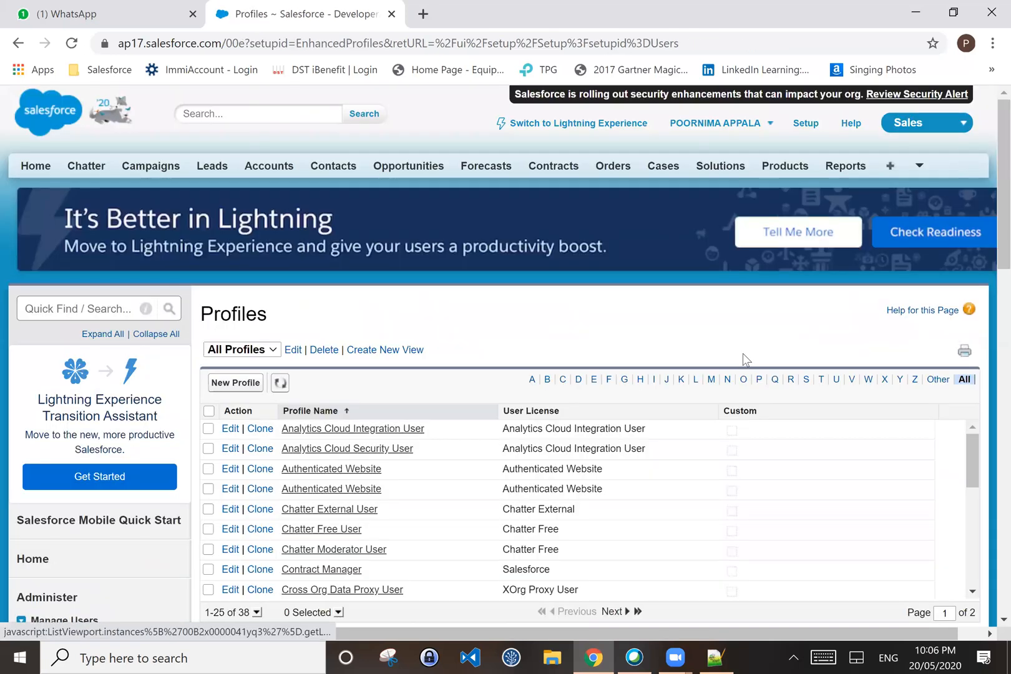
Step: Show page 2 of the Profiles list, ending with TEST Profile, TEST-Sales-Profile and Work.com Only User
scroll(573, 406, "down", 1)
scroll(624, 415, "down", 4)
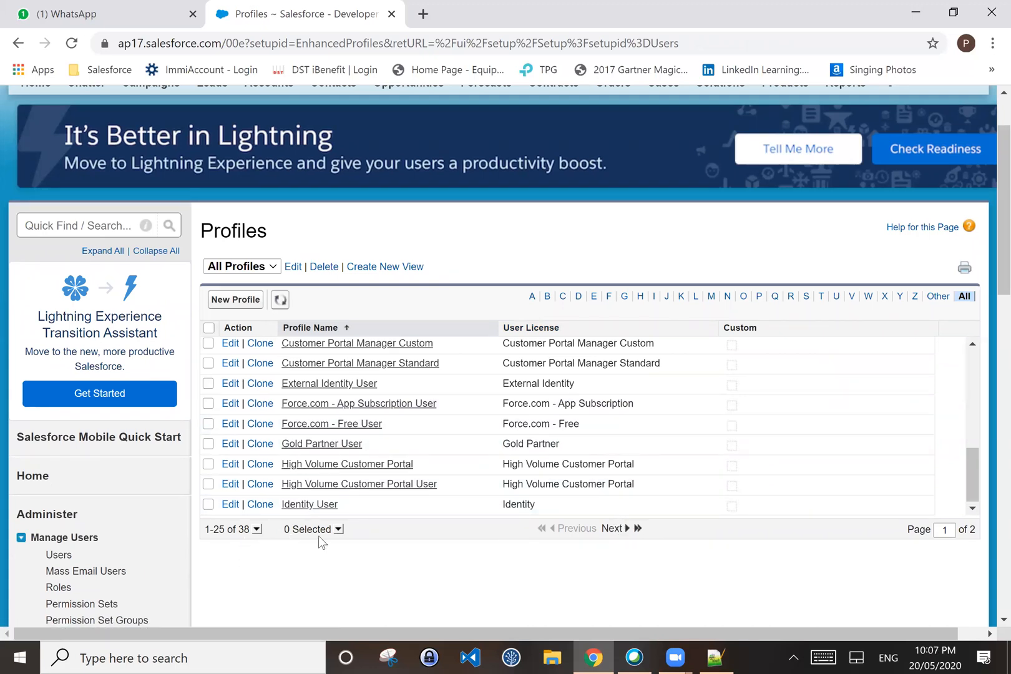
left_click(638, 529)
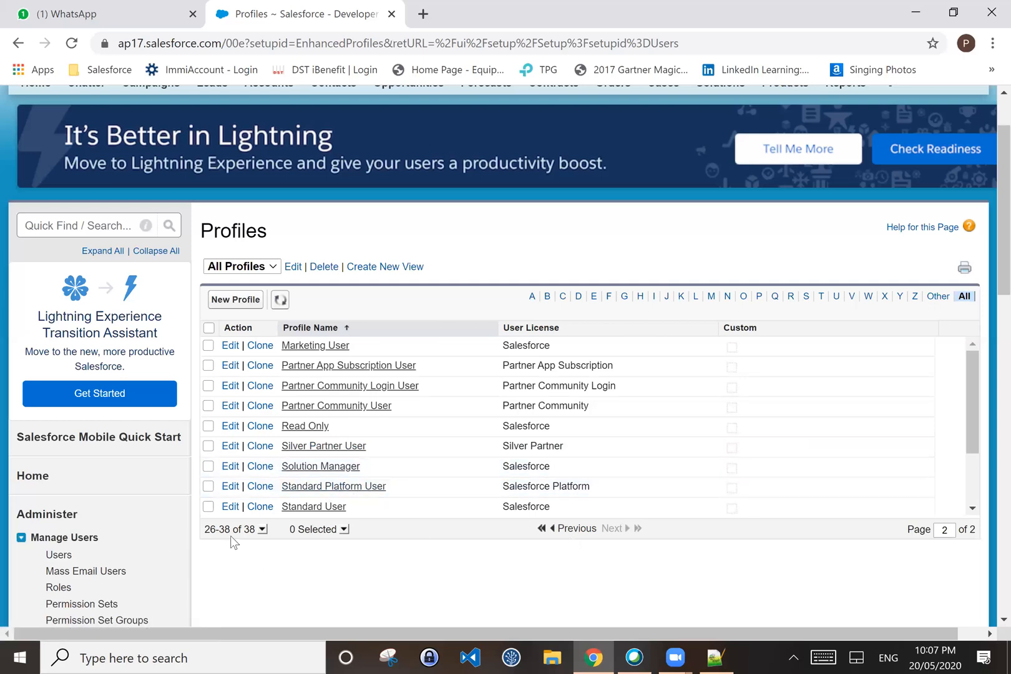
left_click(263, 530)
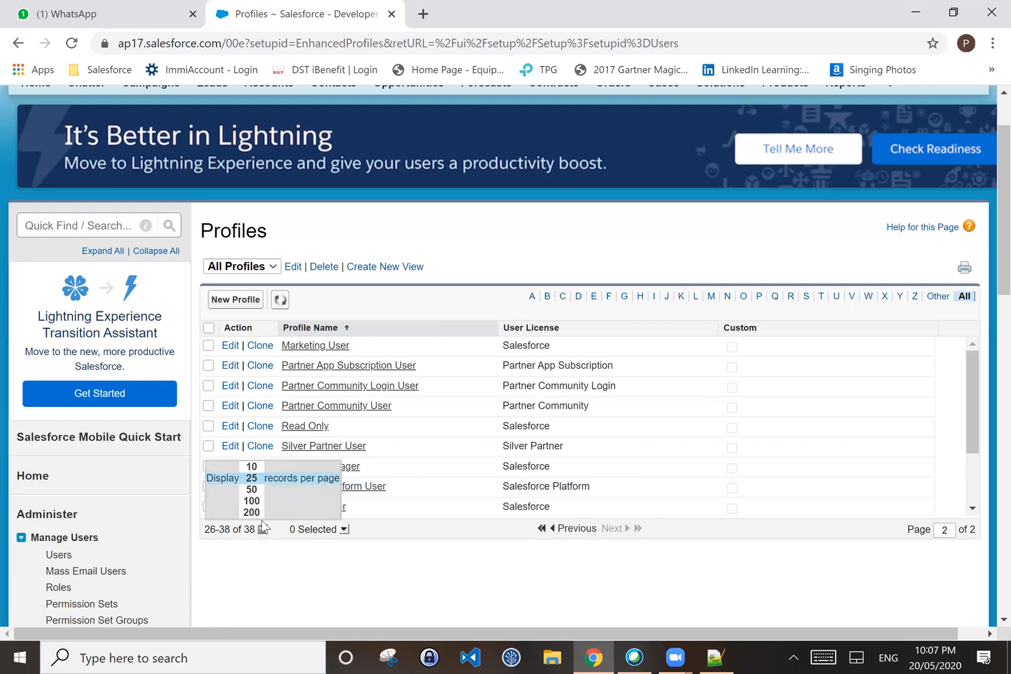
left_click(324, 554)
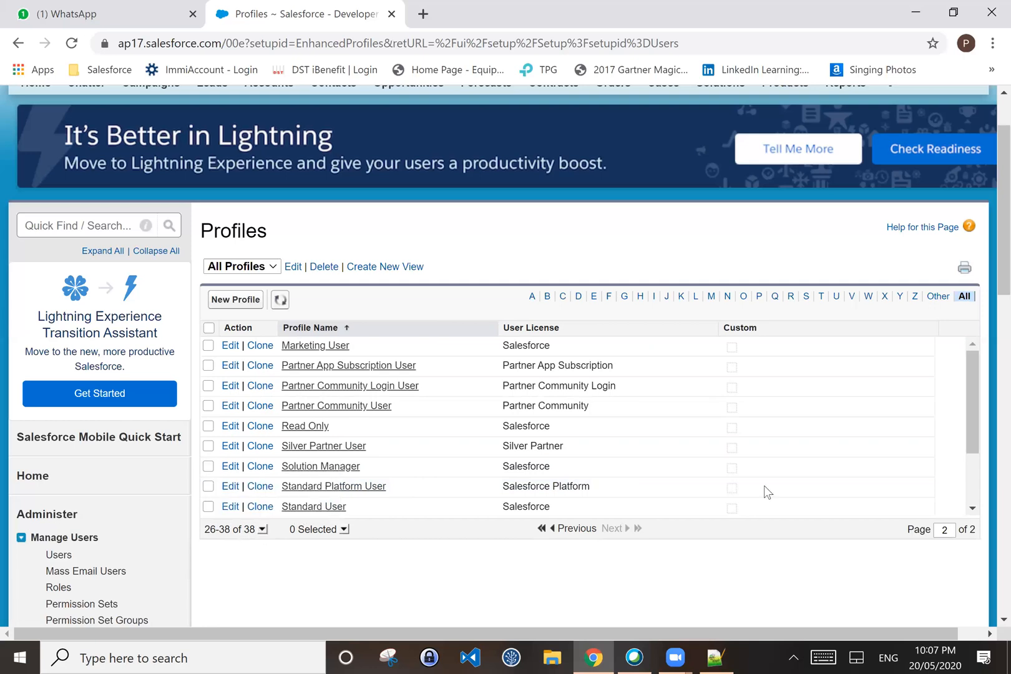
scroll(587, 444, "down", 1)
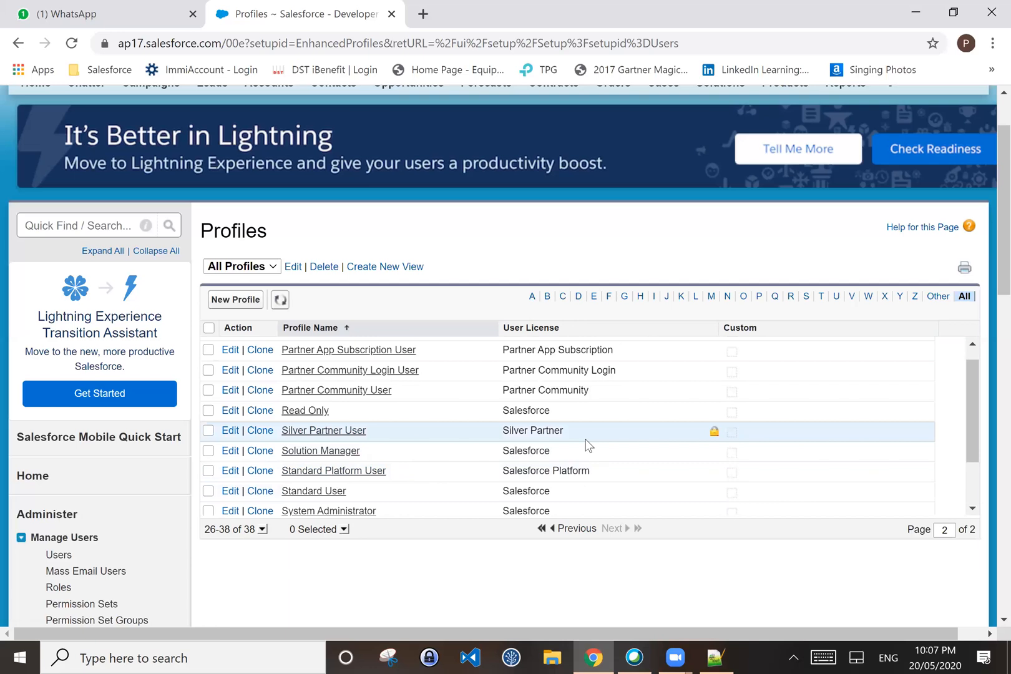
scroll(586, 444, "up", 1)
left_click_drag(972, 445, 977, 523)
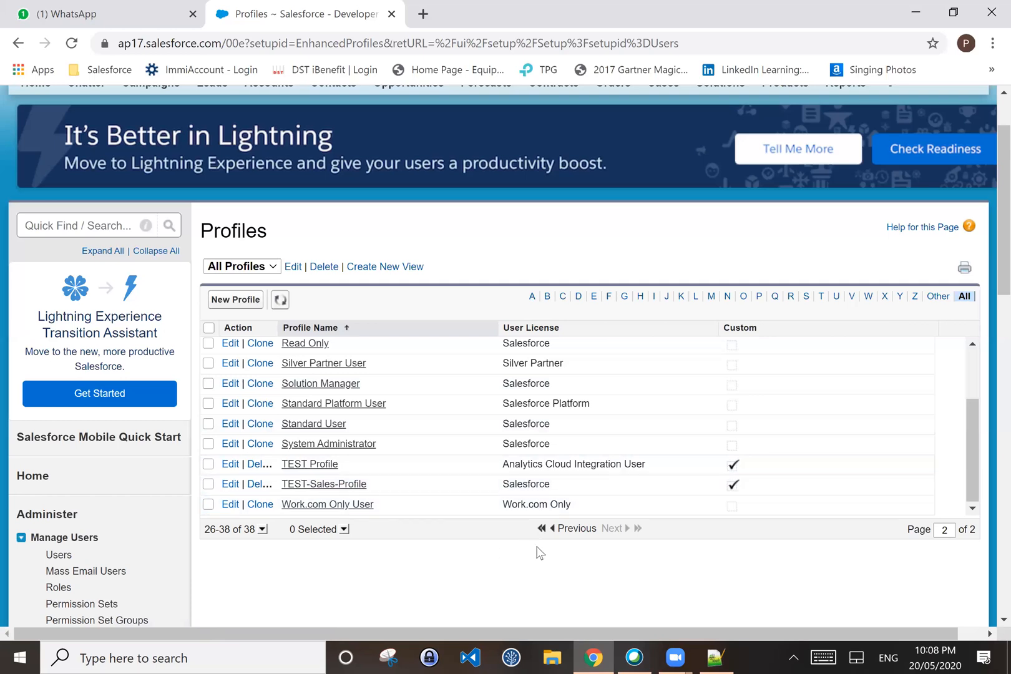
scroll(539, 553, "down", 1)
scroll(539, 553, "down", 4)
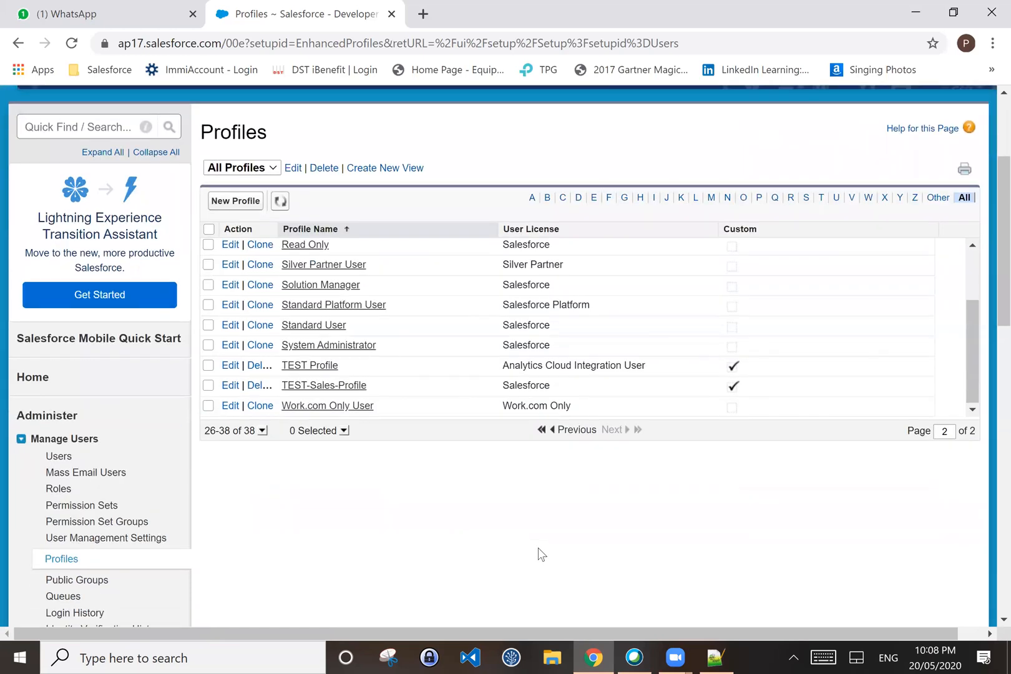
scroll(403, 451, "up", 2)
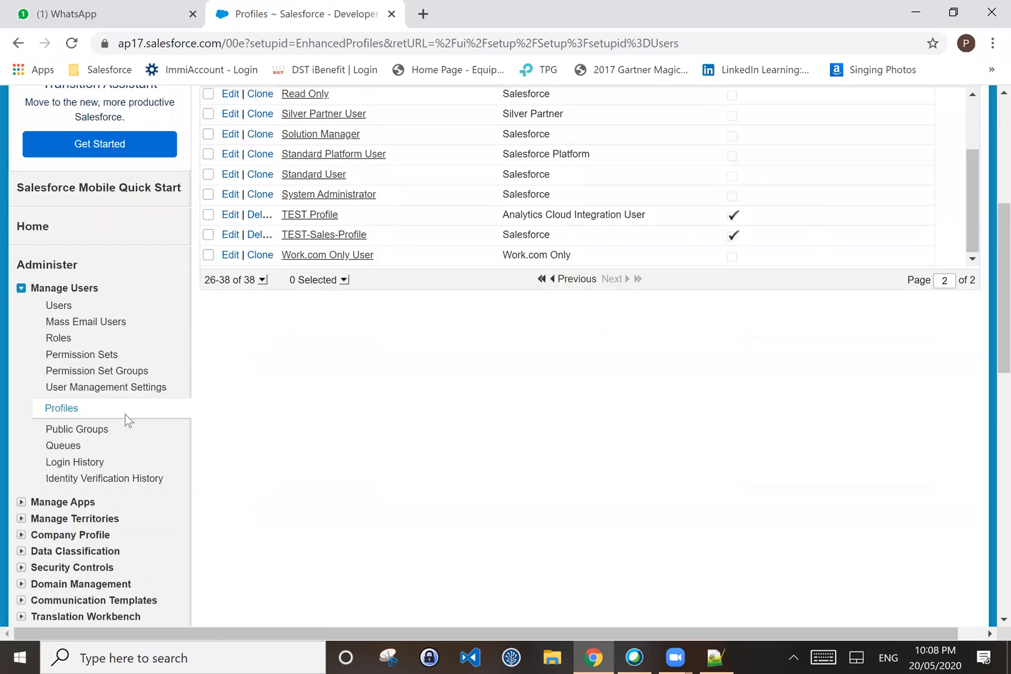
Step: Open Users, view the first user's edit form, then go back to All Users
left_click(60, 311)
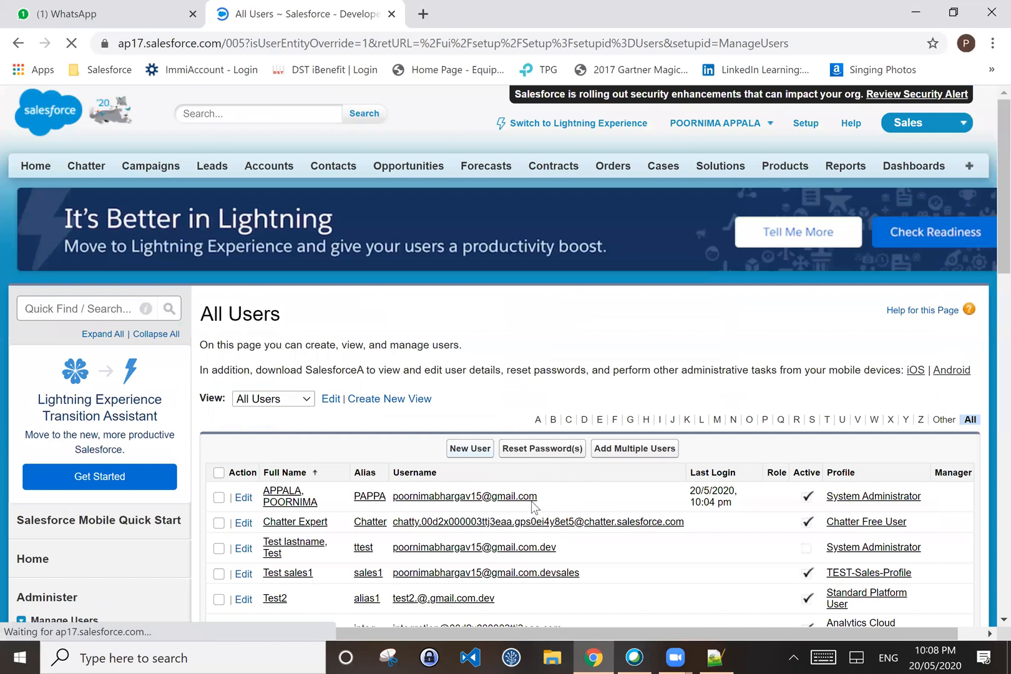
scroll(668, 446, "down", 1)
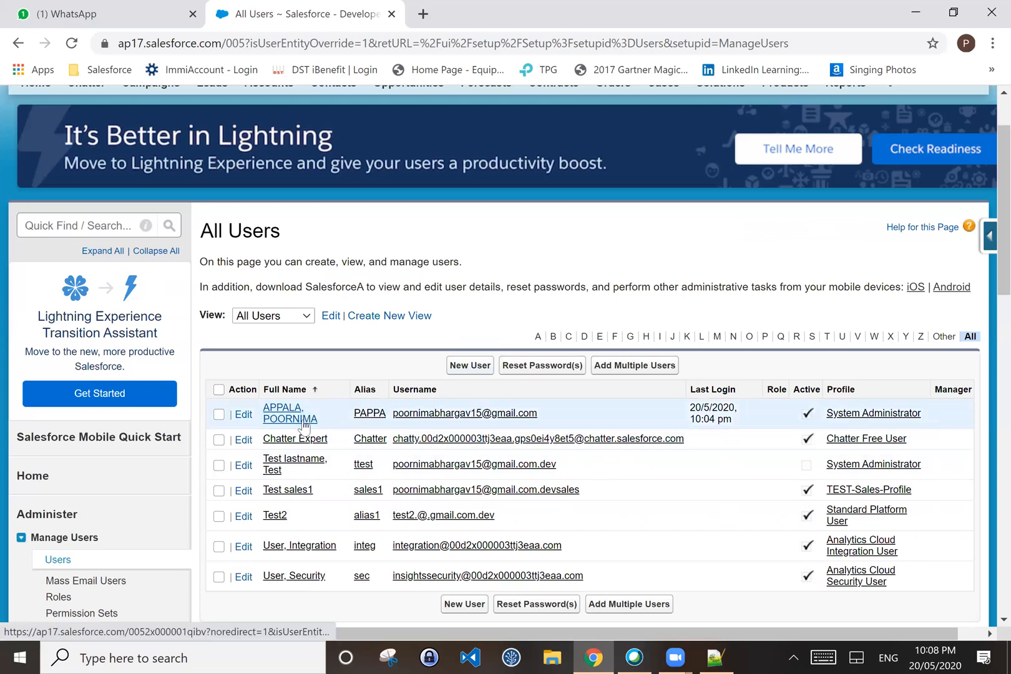
left_click(243, 415)
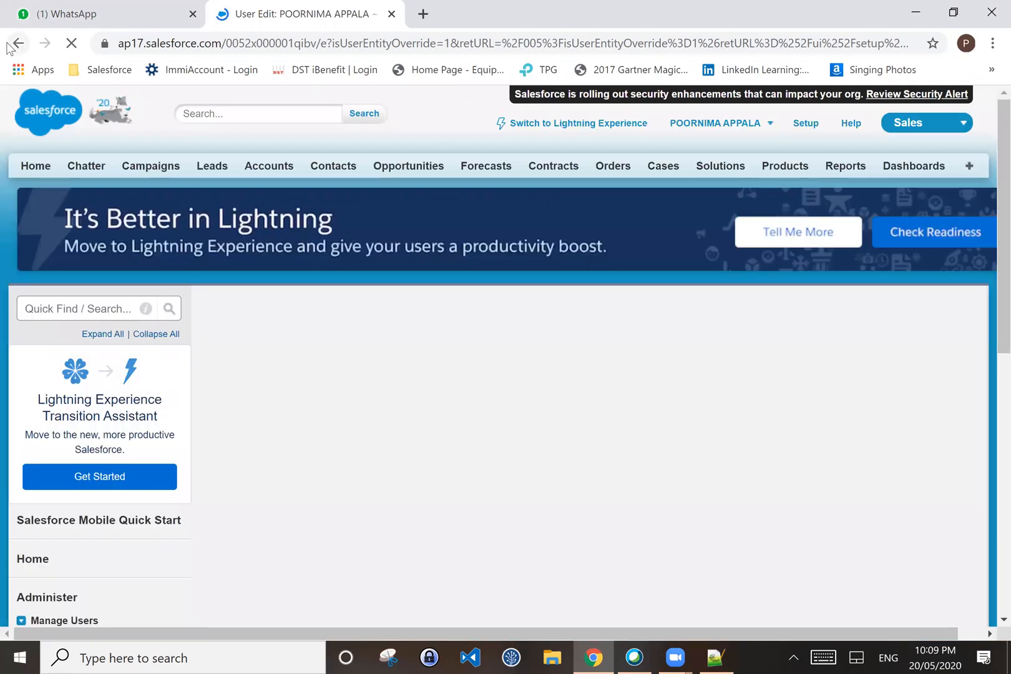
left_click(8, 46)
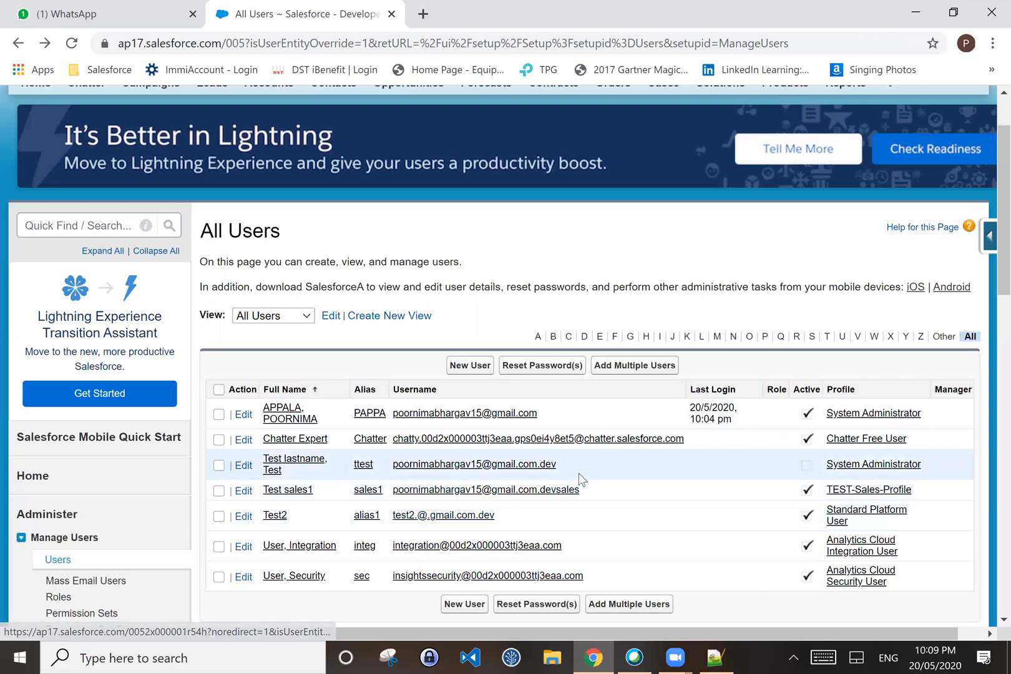
Step: Open Test2's User Edit form and expand its User License dropdown, set to Salesforce Platform
left_click(244, 523)
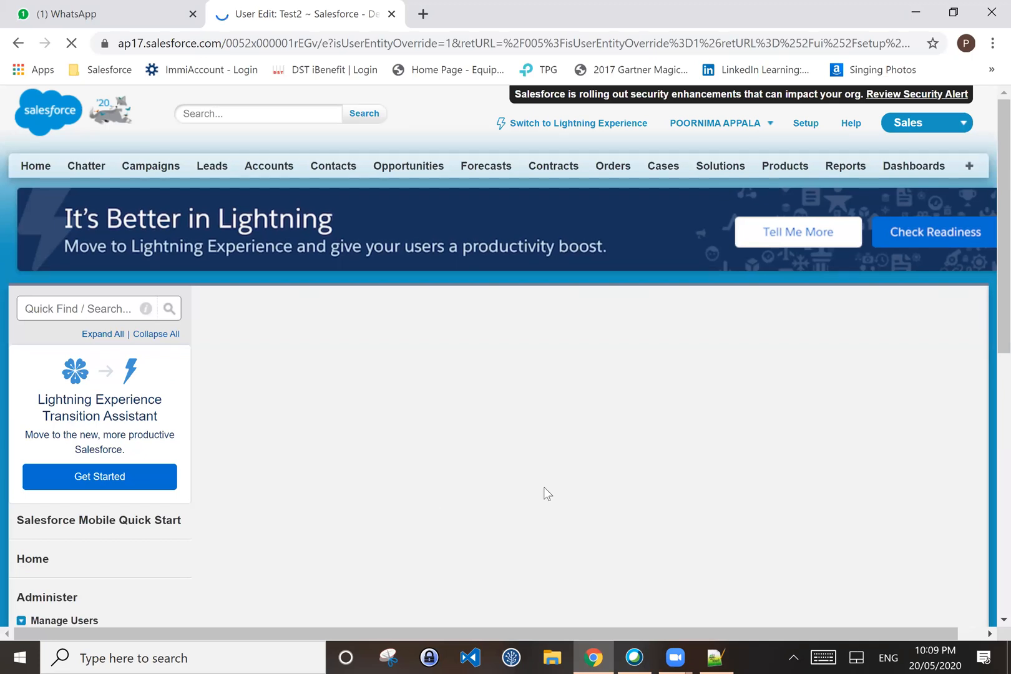
scroll(595, 419, "down", 1)
scroll(595, 419, "down", 2)
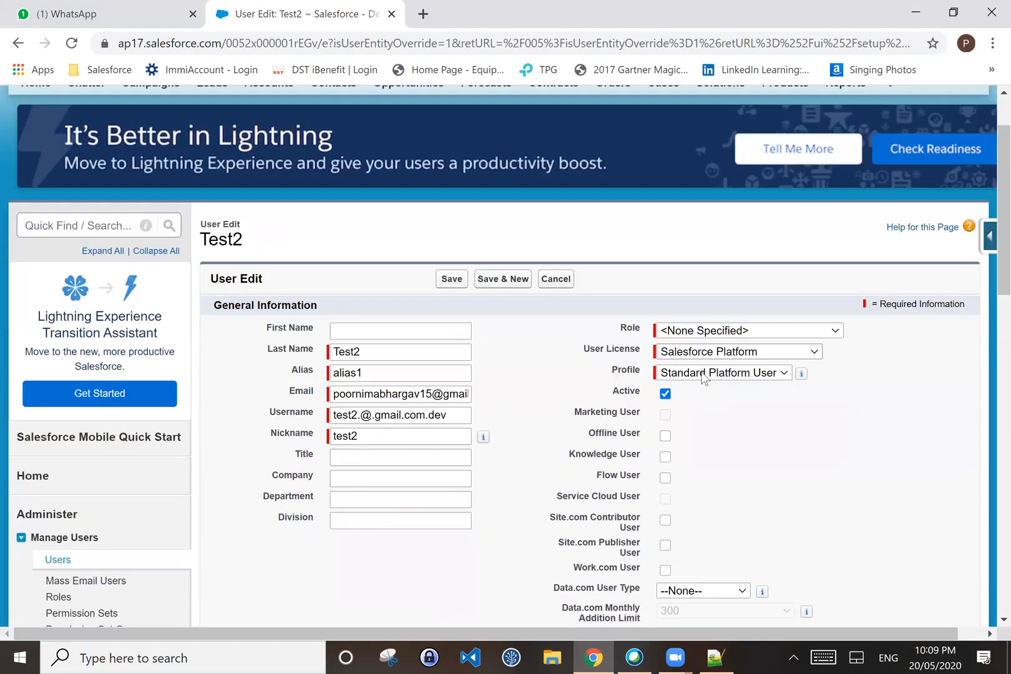
left_click(705, 359)
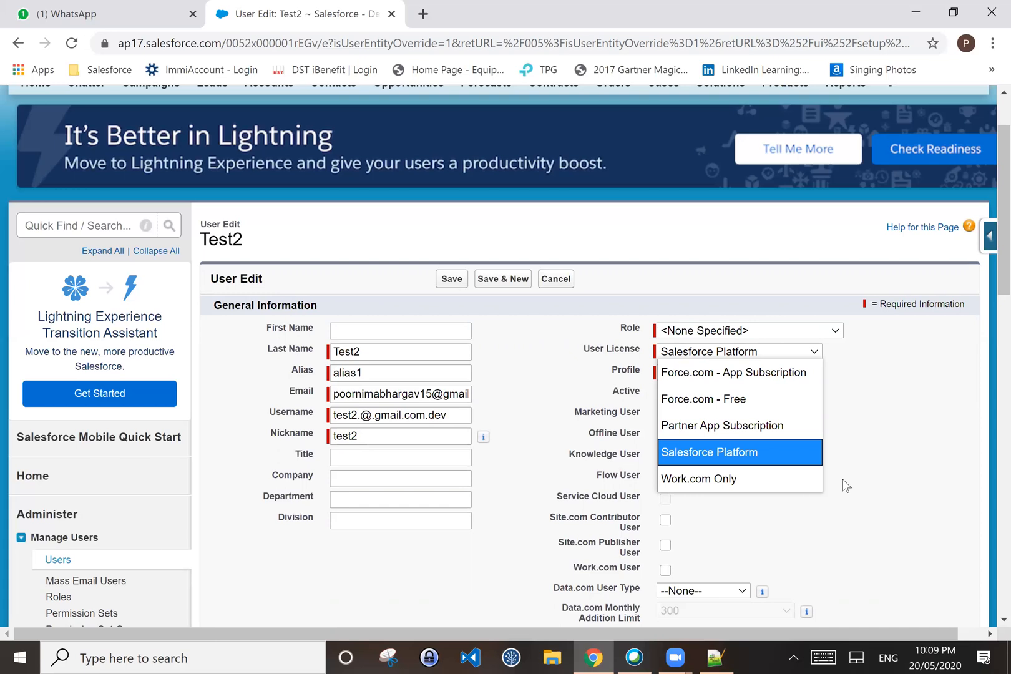
scroll(956, 565, "up", 2)
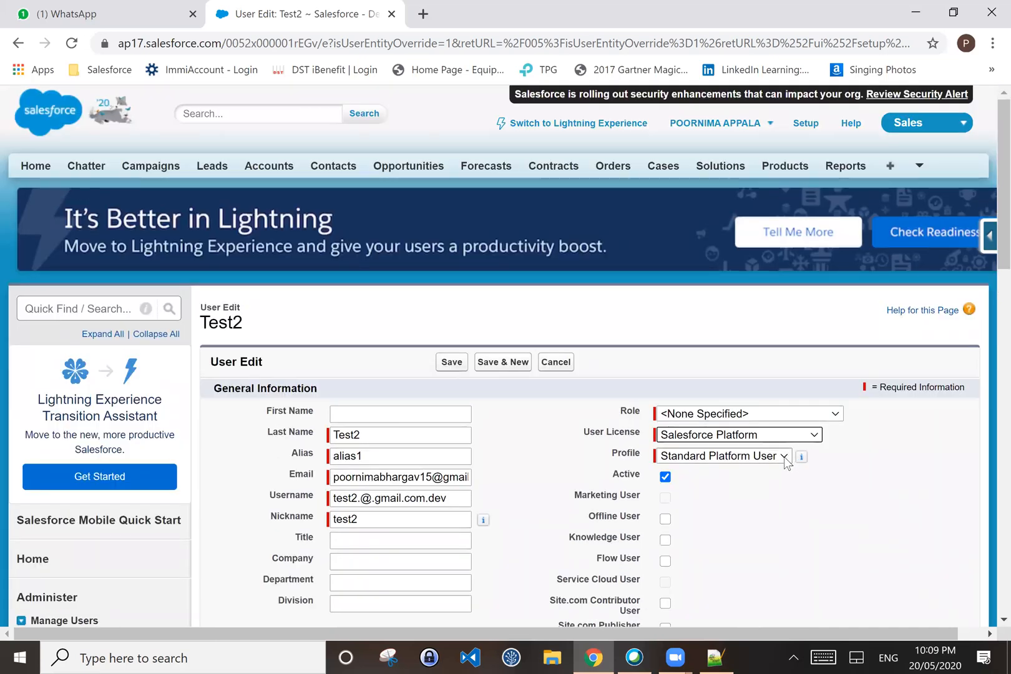
left_click(785, 457)
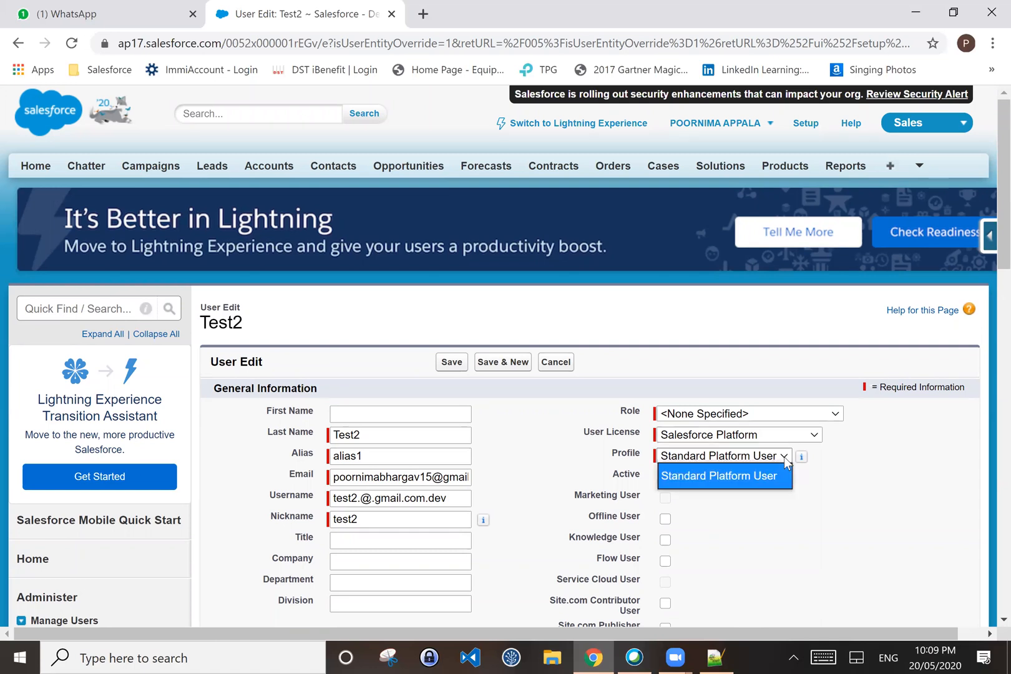
left_click(839, 484)
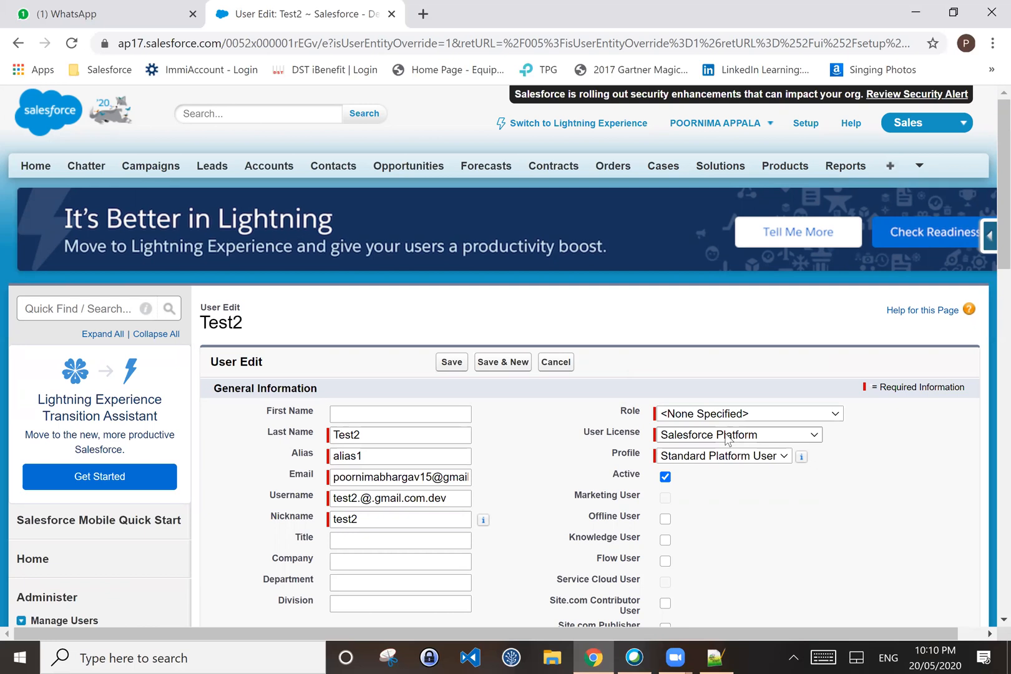
scroll(770, 555, "down", 1)
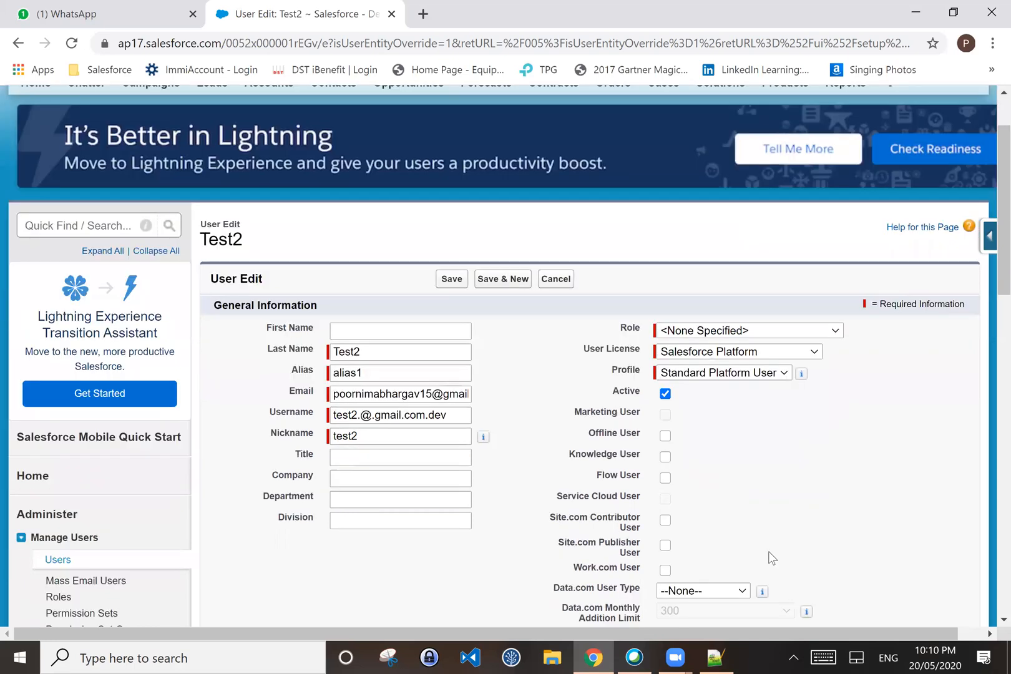
scroll(769, 551, "down", 2)
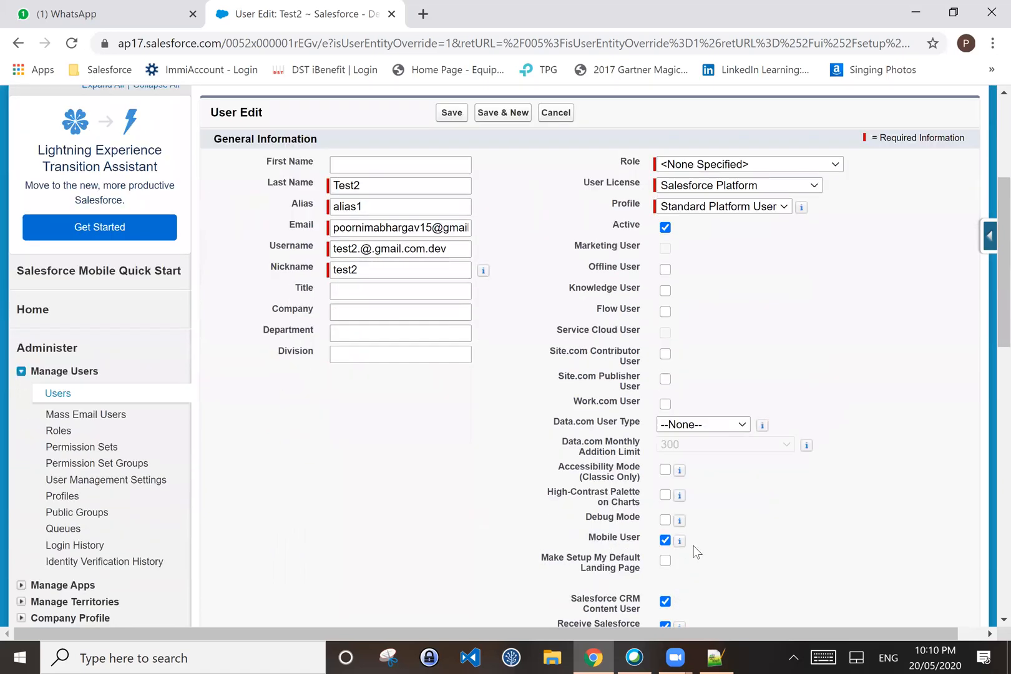
scroll(528, 491, "up", 3)
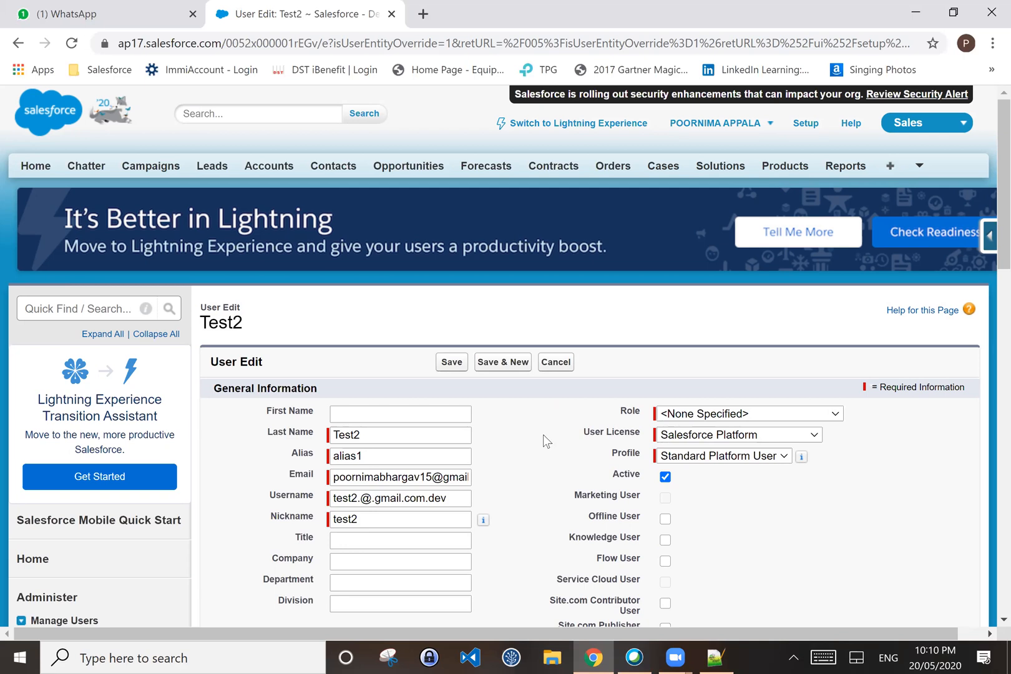
left_click(679, 440)
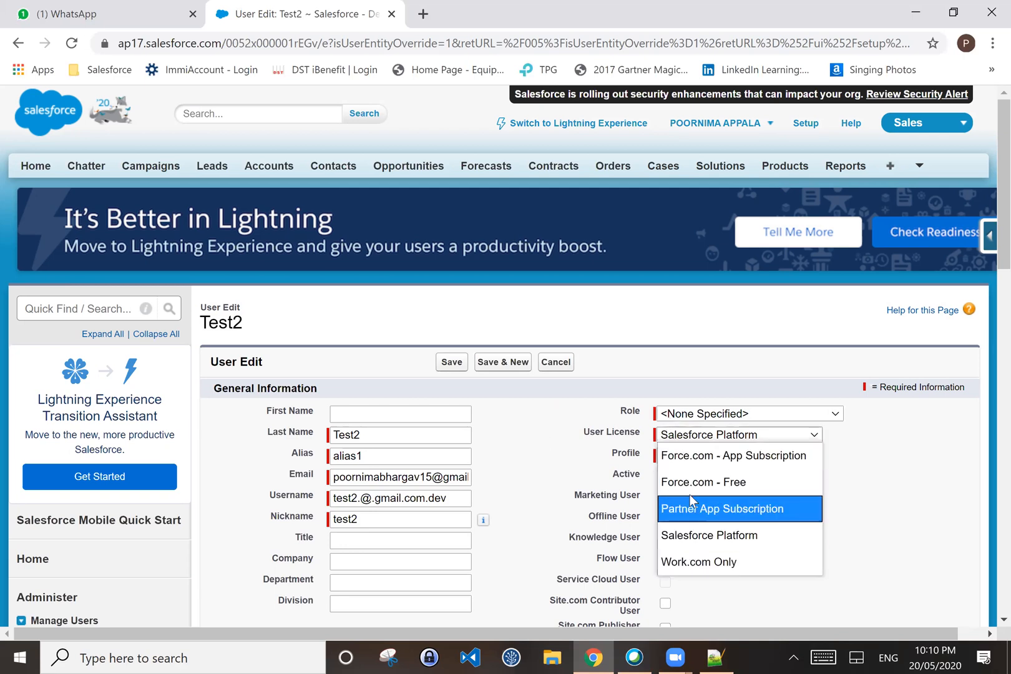
left_click(512, 427)
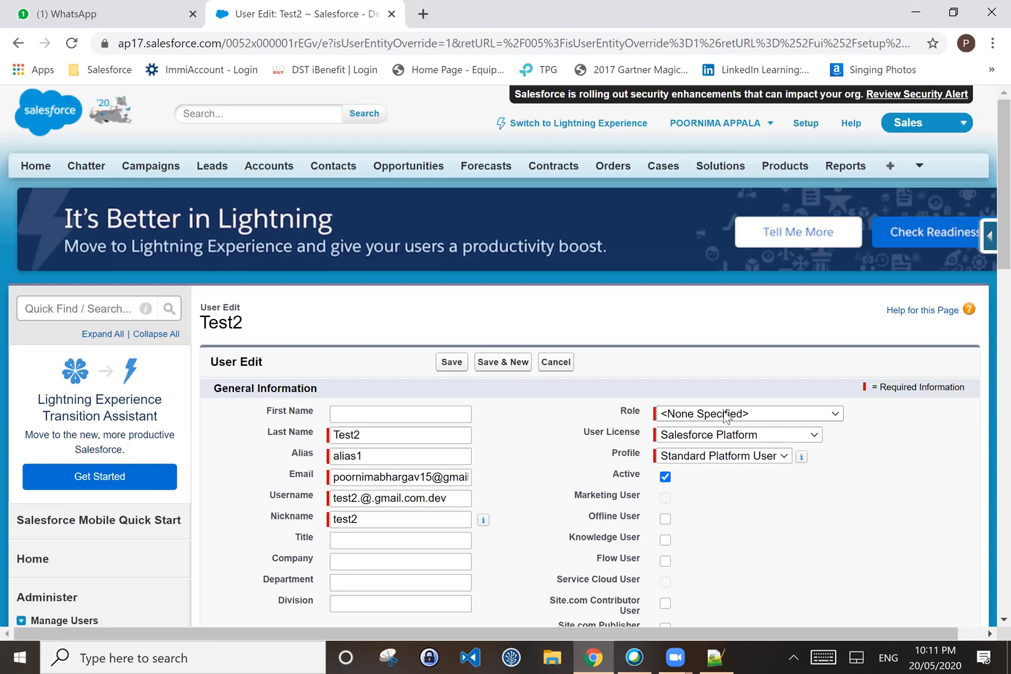
Step: Review Test2's User Edit form and list its five licence options, keeping Salesforce Platform
scroll(310, 496, "down", 1)
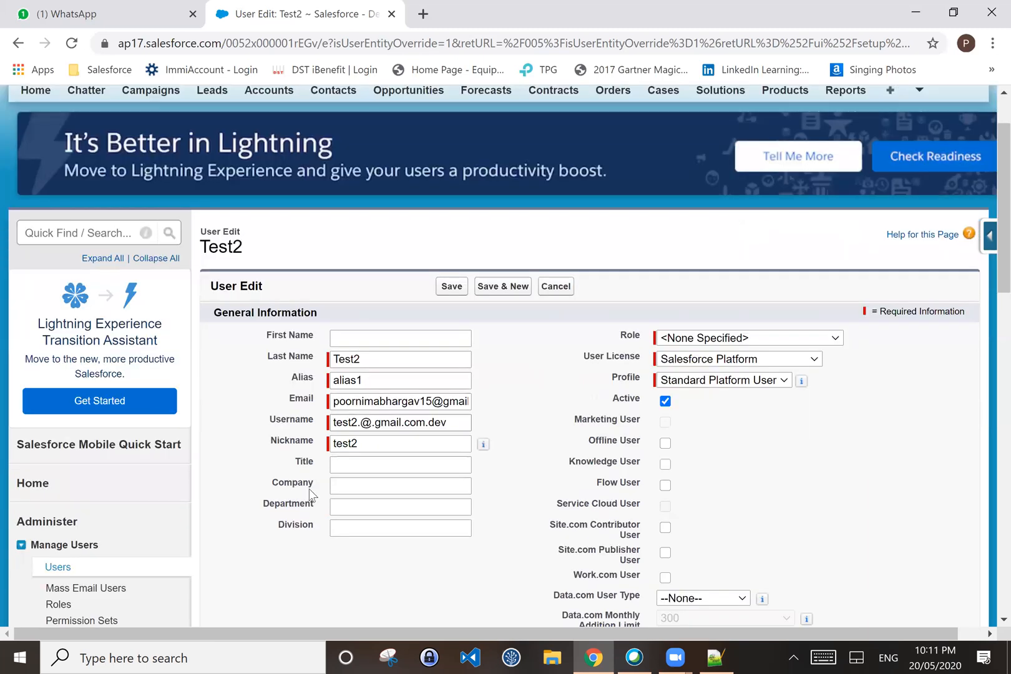
scroll(309, 489, "down", 5)
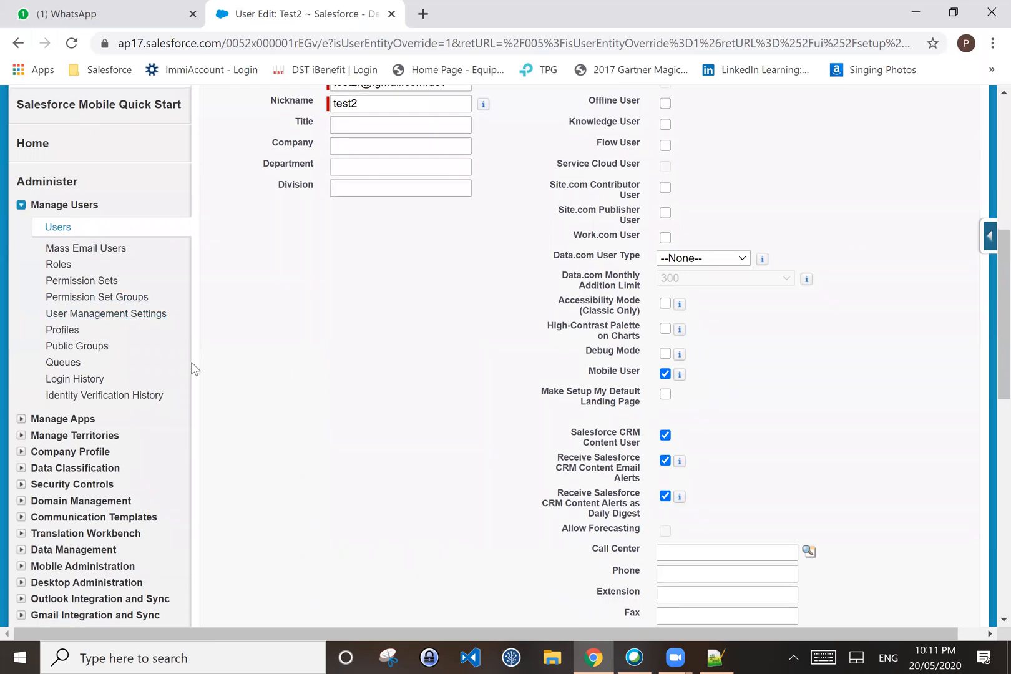
scroll(194, 368, "up", 4)
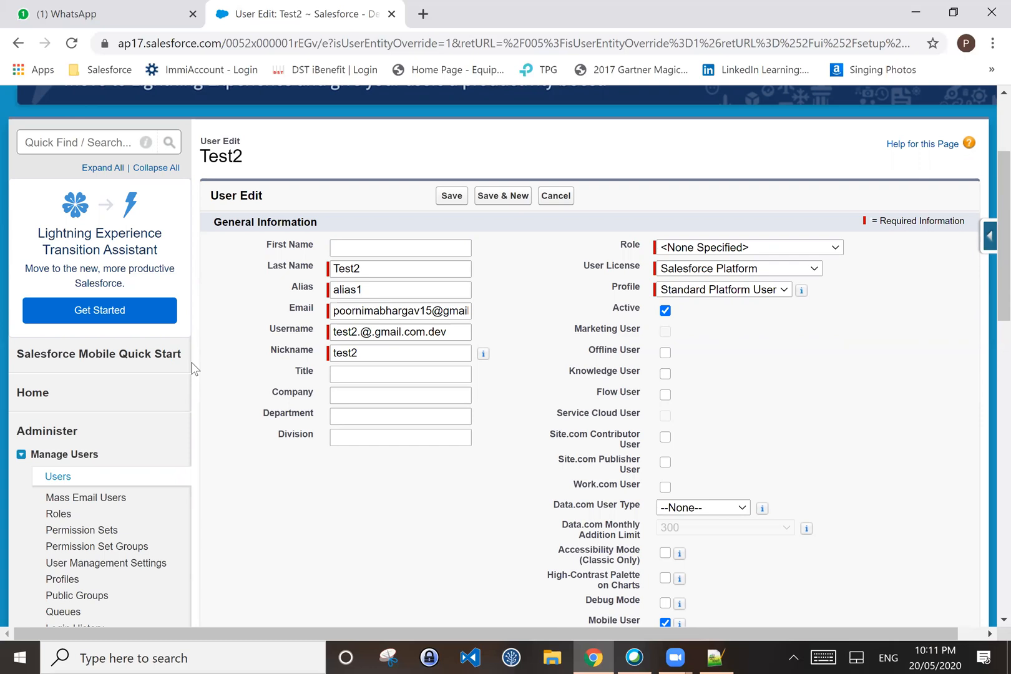
left_click(708, 275)
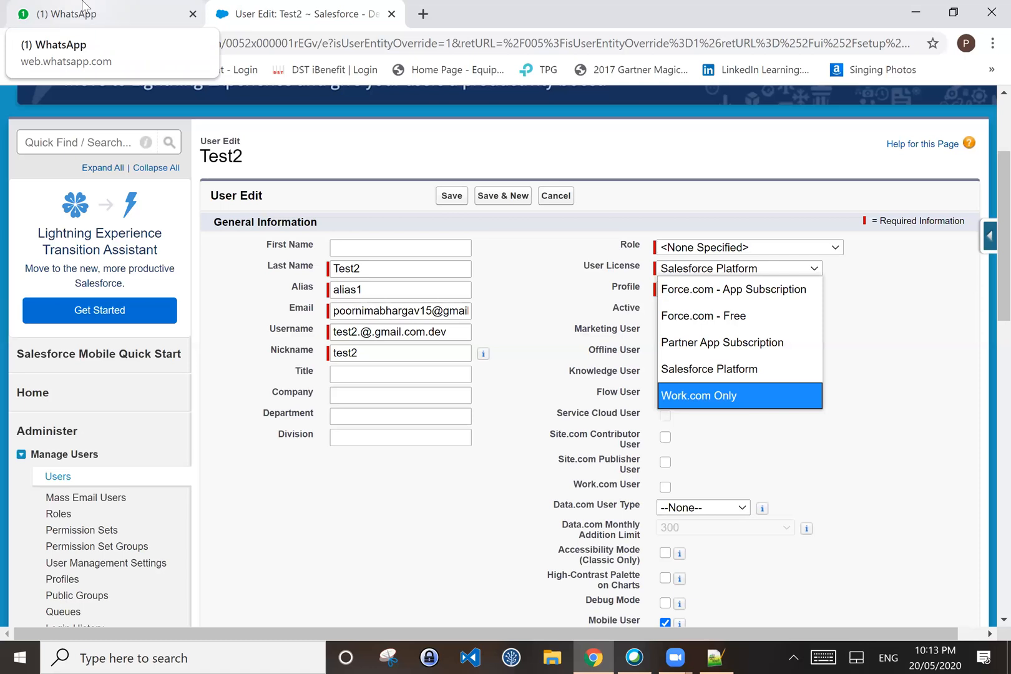
Step: Close the WhatsApp browser tab, leaving Test2's Salesforce Platform licence unchanged
left_click(193, 14)
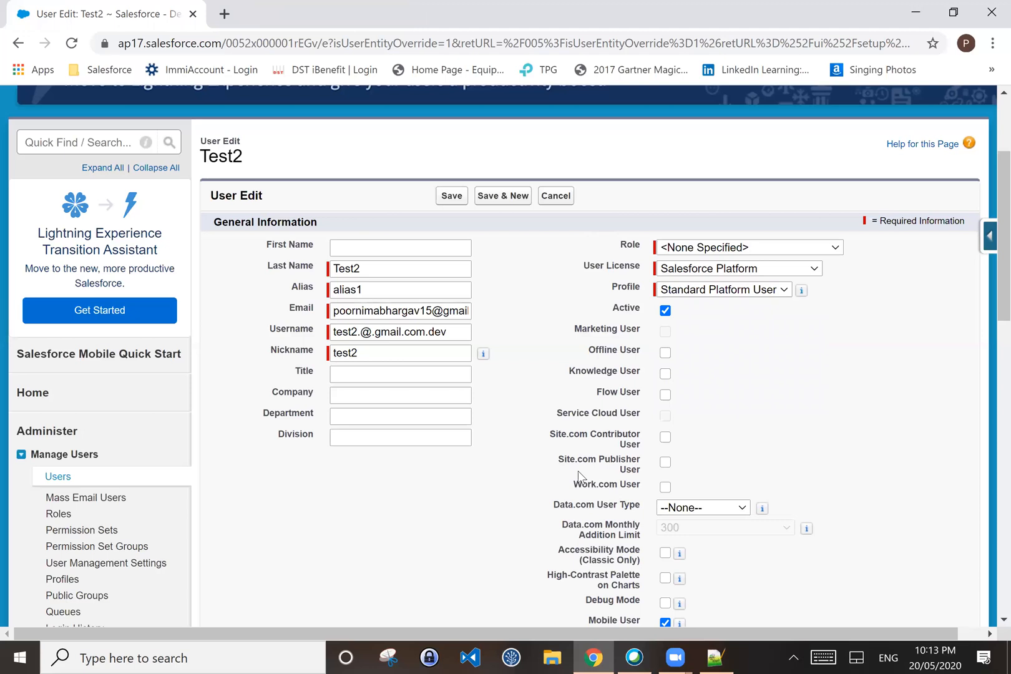
left_click(550, 657)
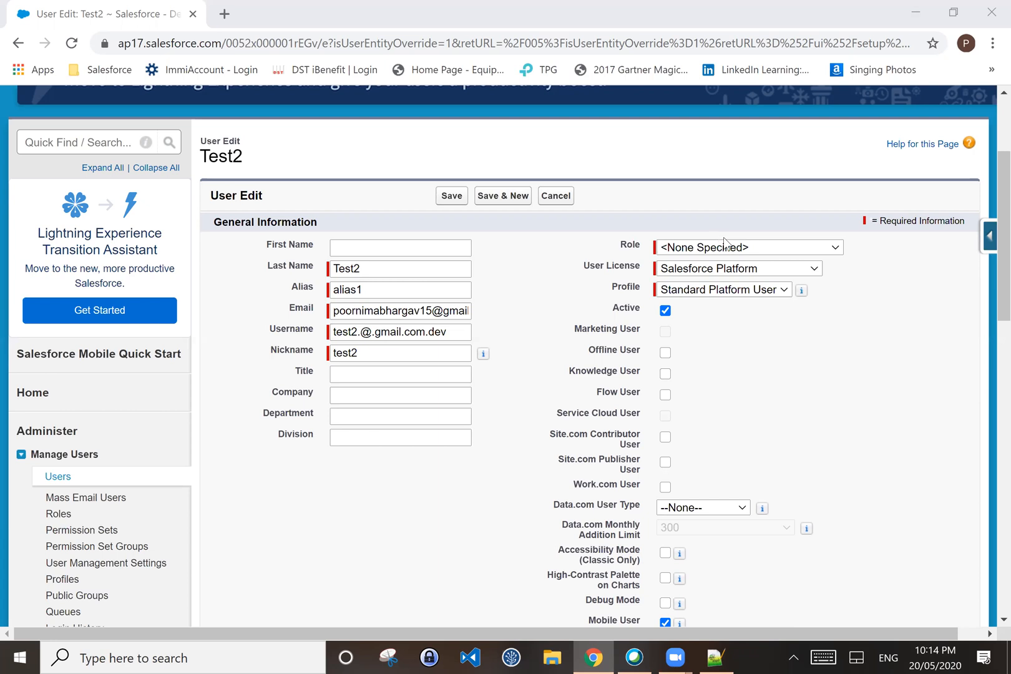
left_click(792, 246)
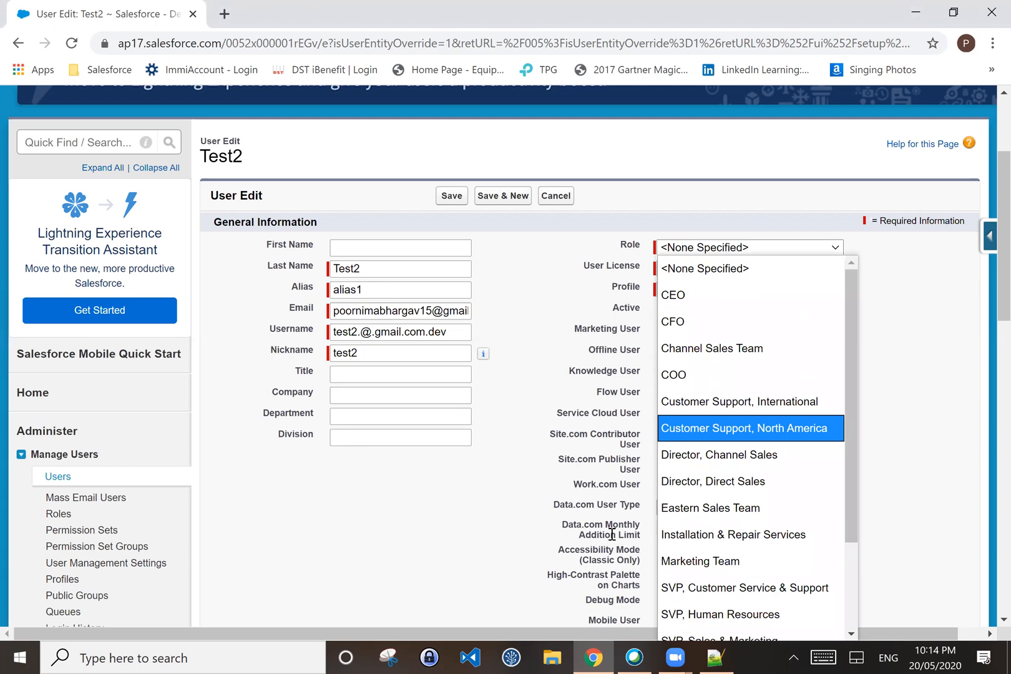
left_click(833, 250)
left_click(834, 249)
scroll(784, 343, "down", 2)
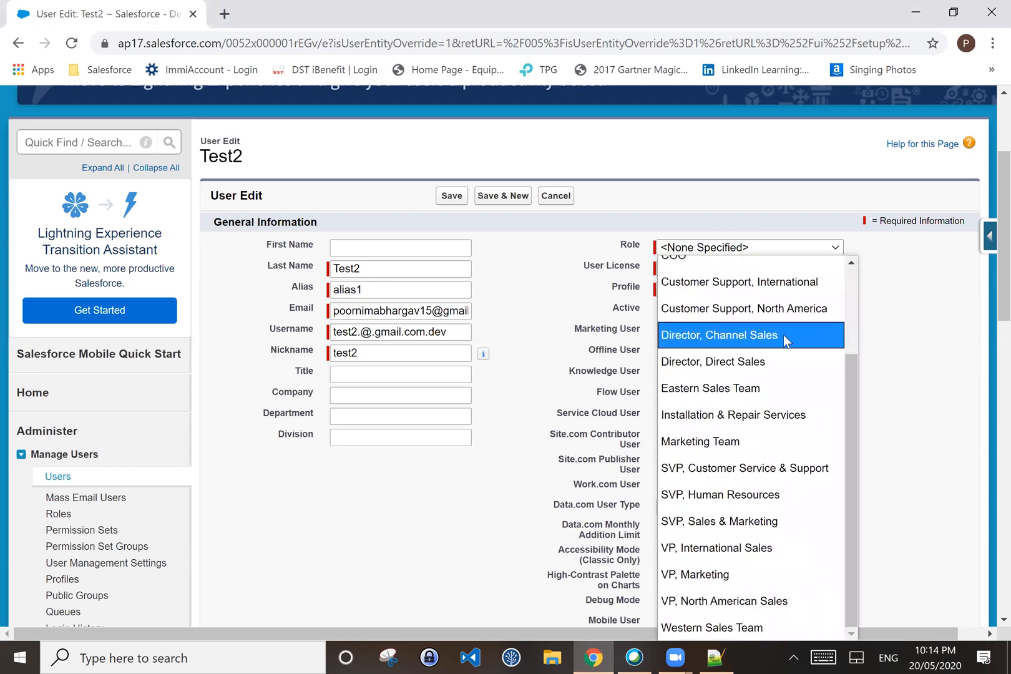
scroll(811, 387, "up", 2)
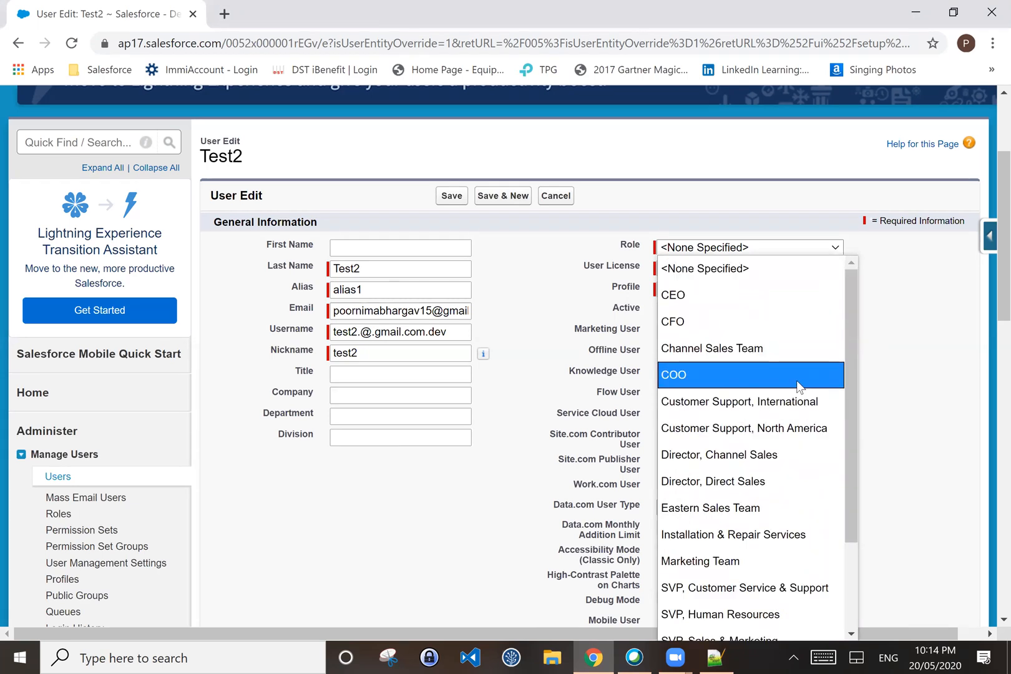
left_click(933, 291)
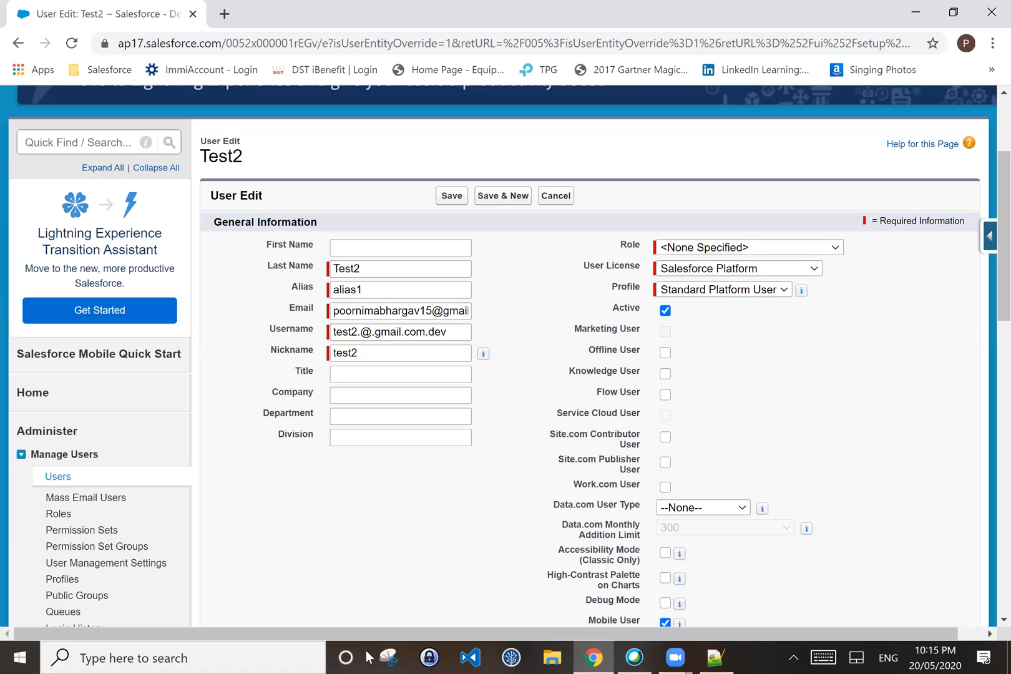
left_click(341, 35)
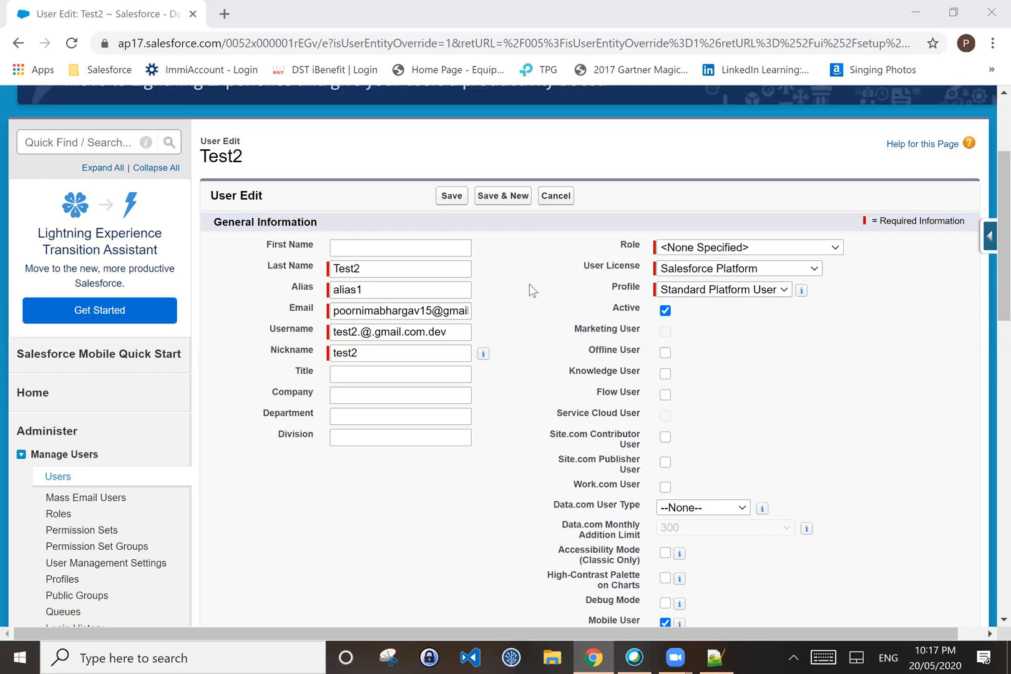
Step: Open the Role picklist on Test2's User Edit form to review the assignable roles
left_click(792, 248)
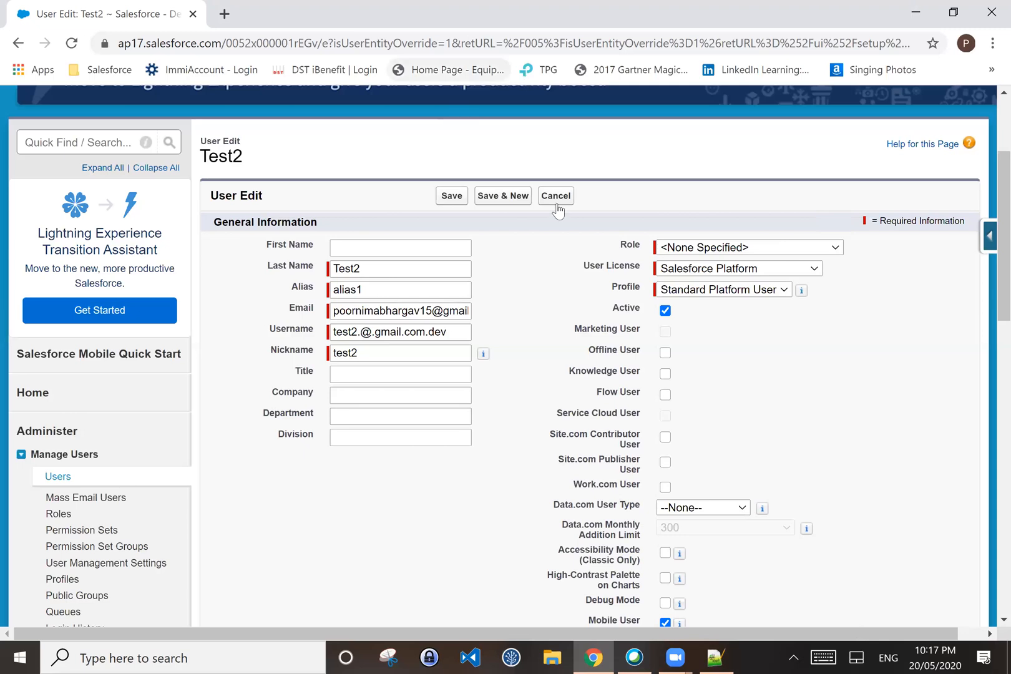
Step: Assign CEO as Test2's role and look over the other role options
left_click(664, 249)
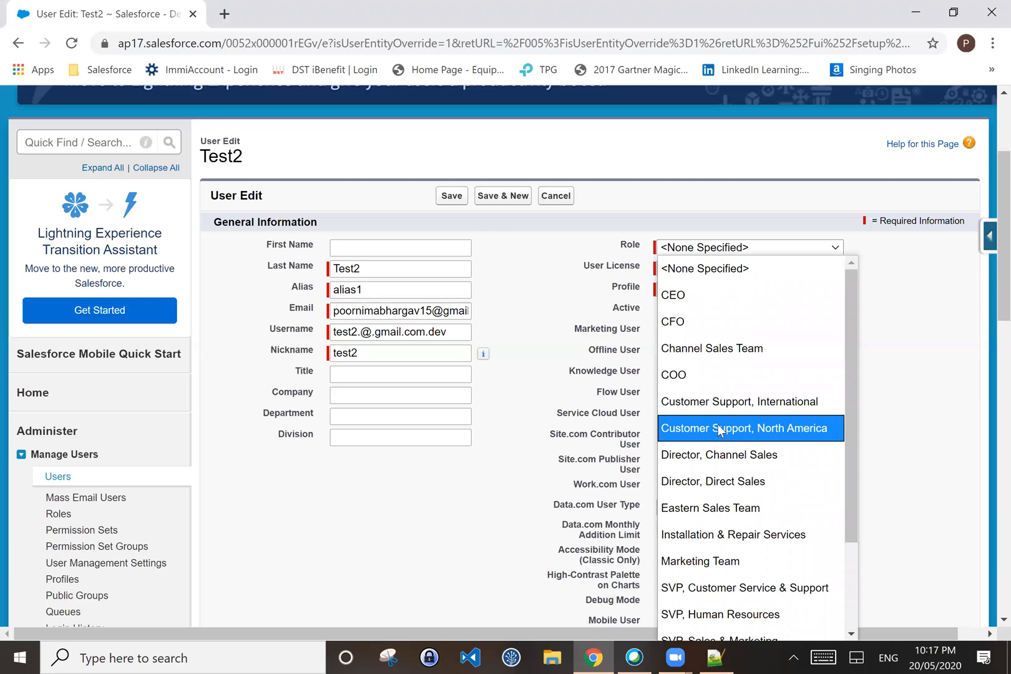
left_click(743, 293)
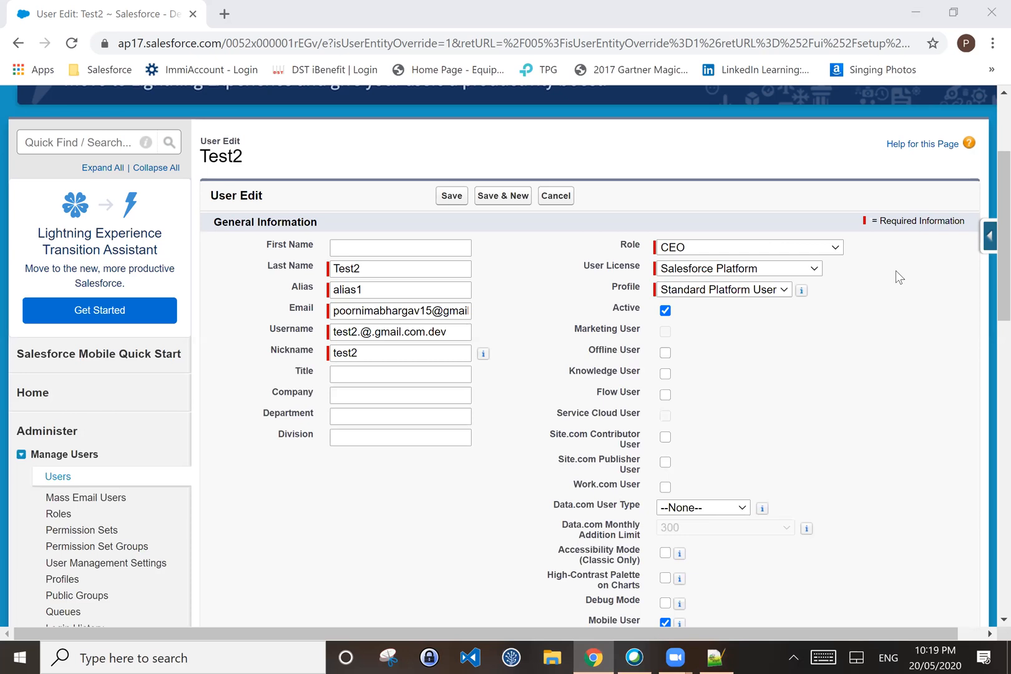
left_click(836, 249)
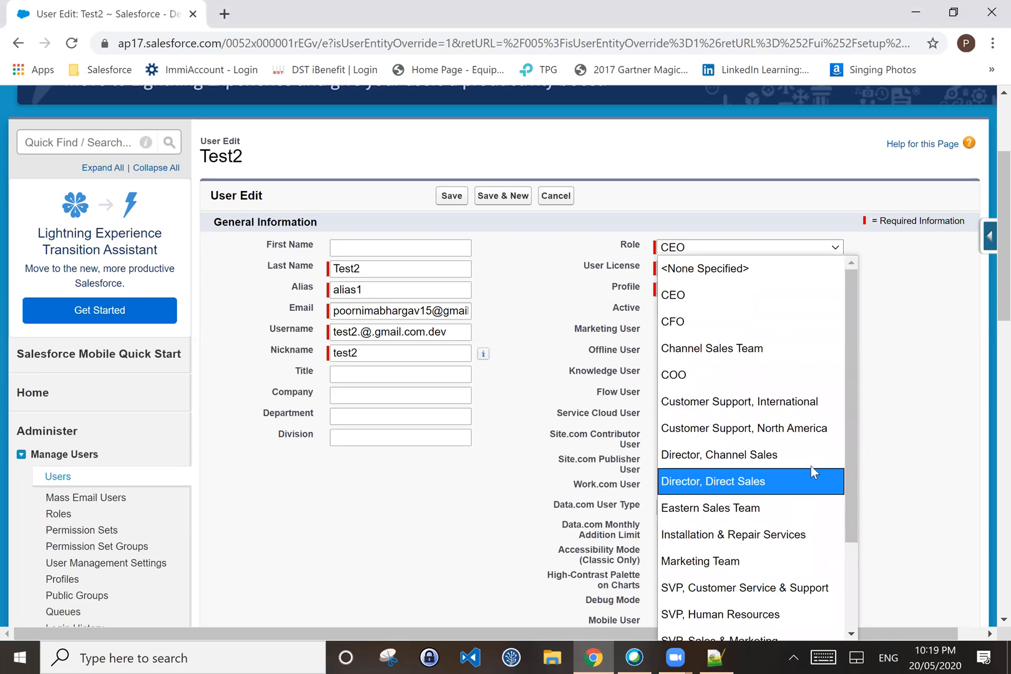
left_click(915, 425)
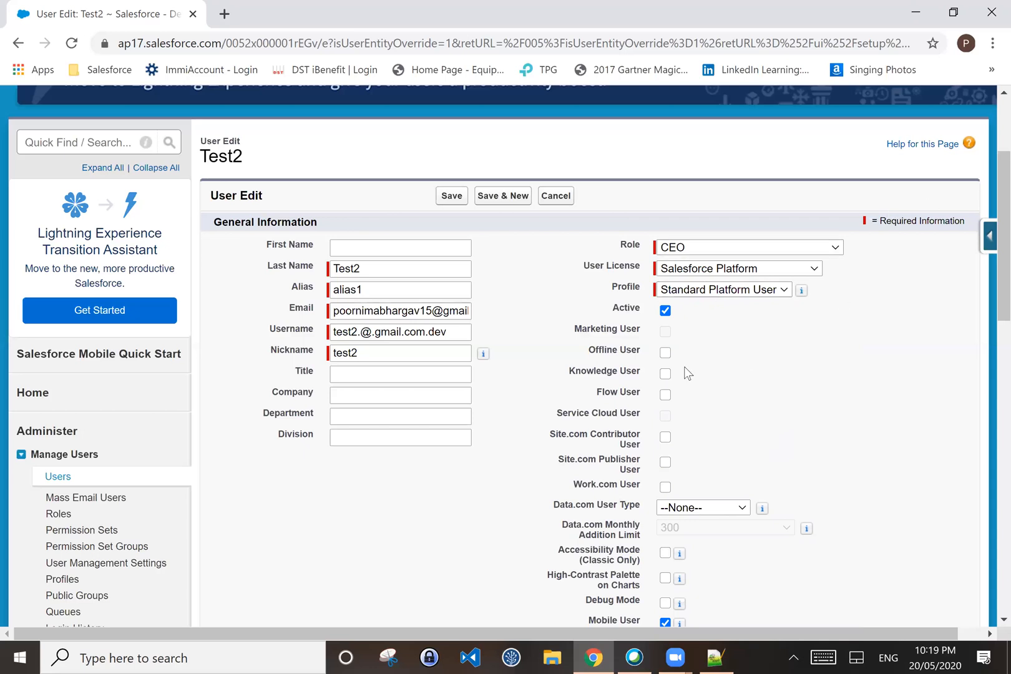
left_click(717, 248)
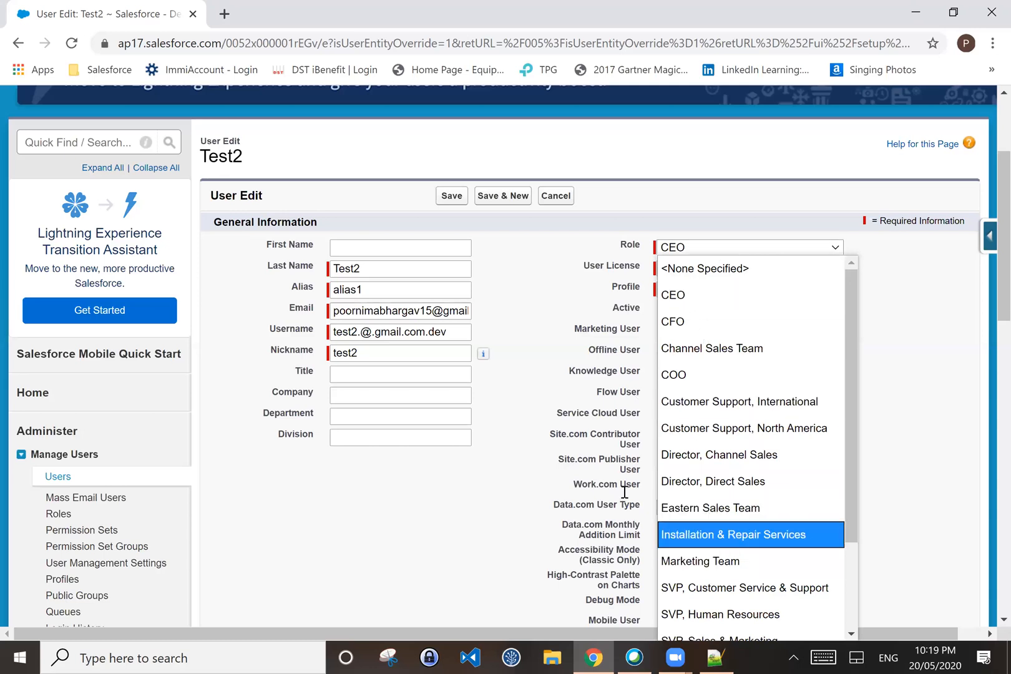
left_click(903, 365)
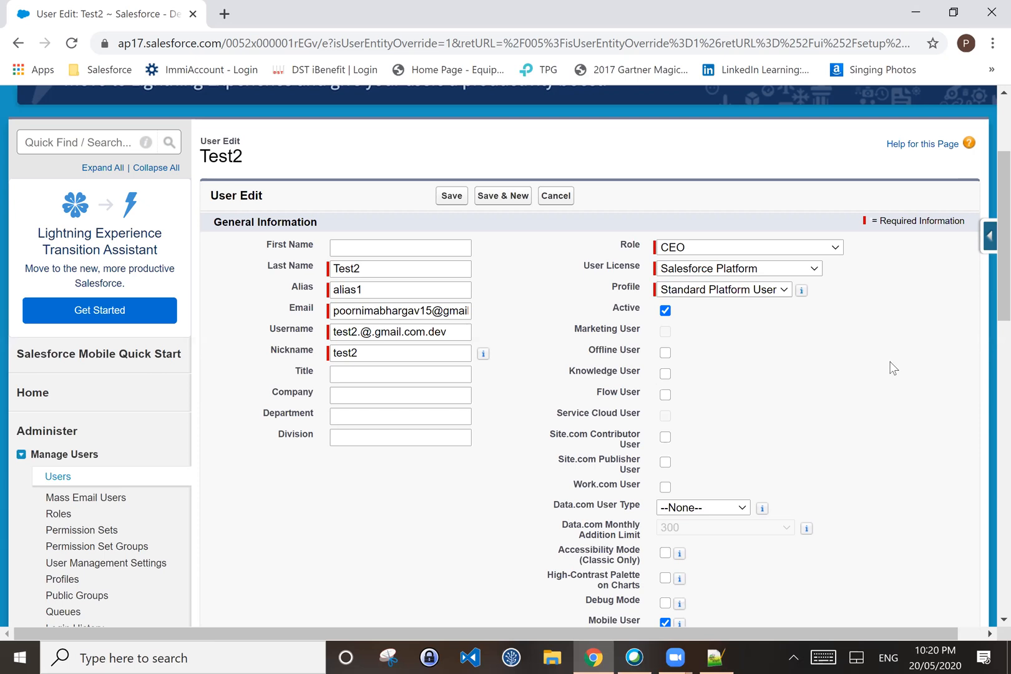
Step: Check the role list once more, keep CEO, and scroll down the form
left_click(828, 251)
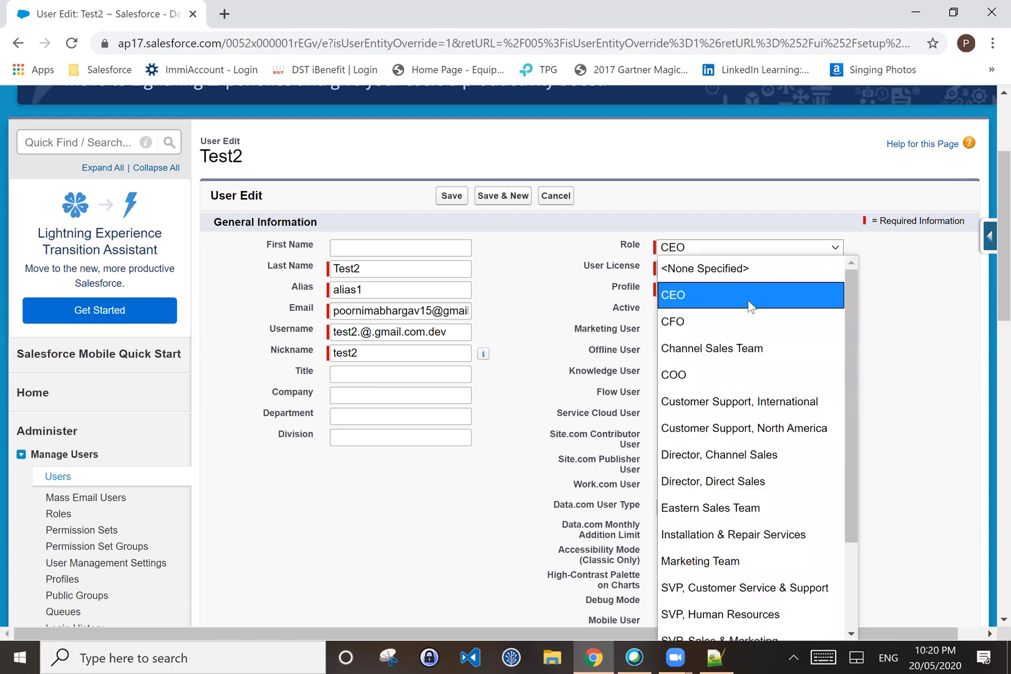
left_click(917, 292)
scroll(935, 347, "down", 1)
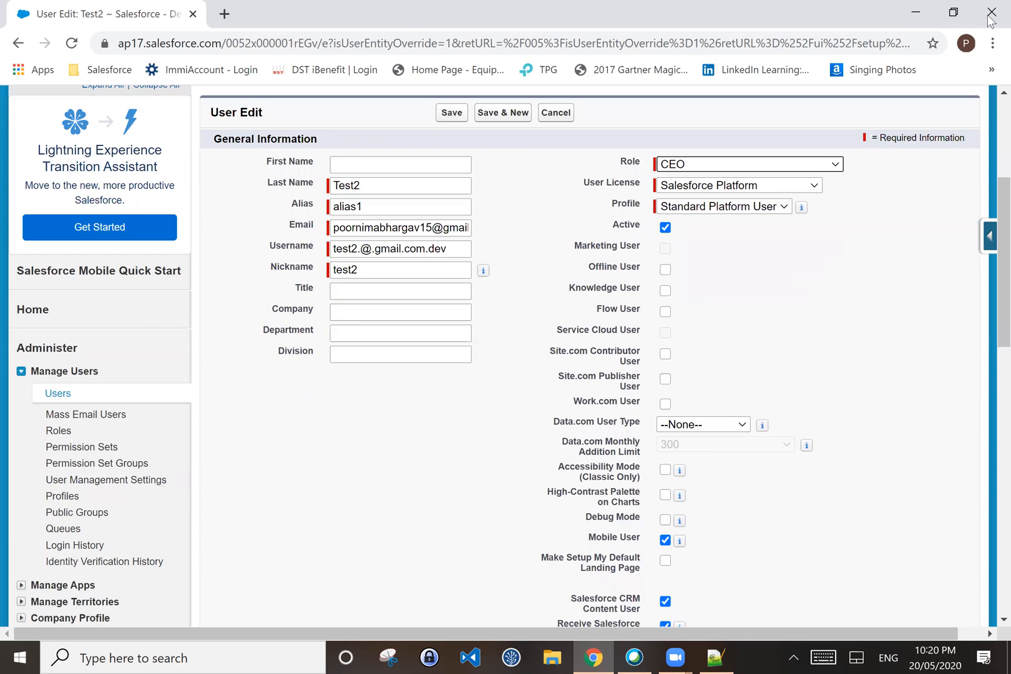
left_click(680, 165)
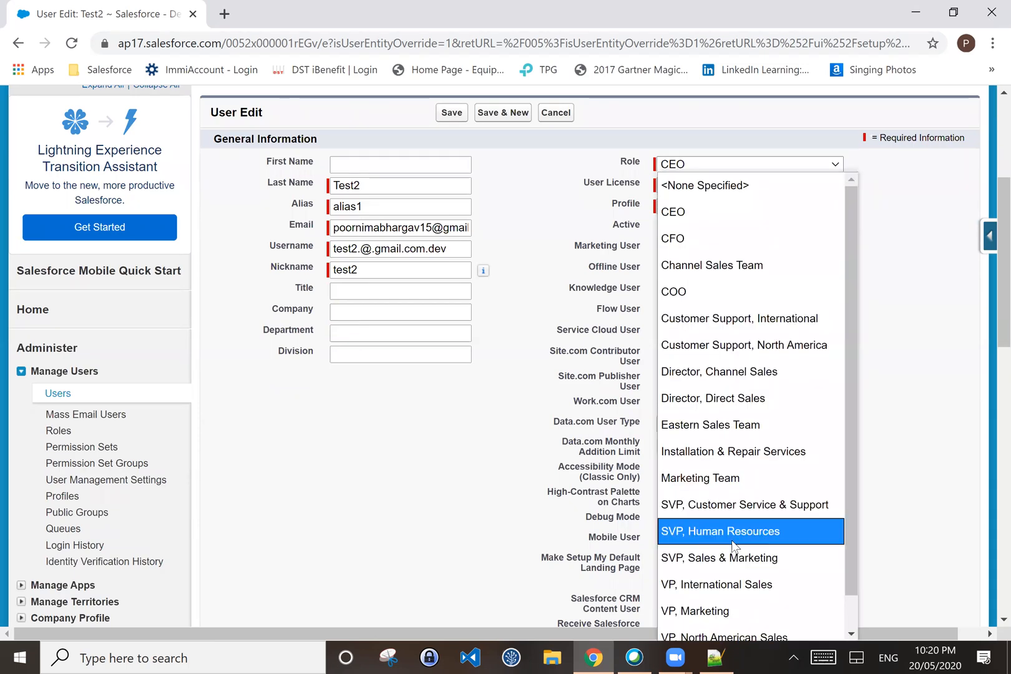
scroll(714, 480, "down", 1)
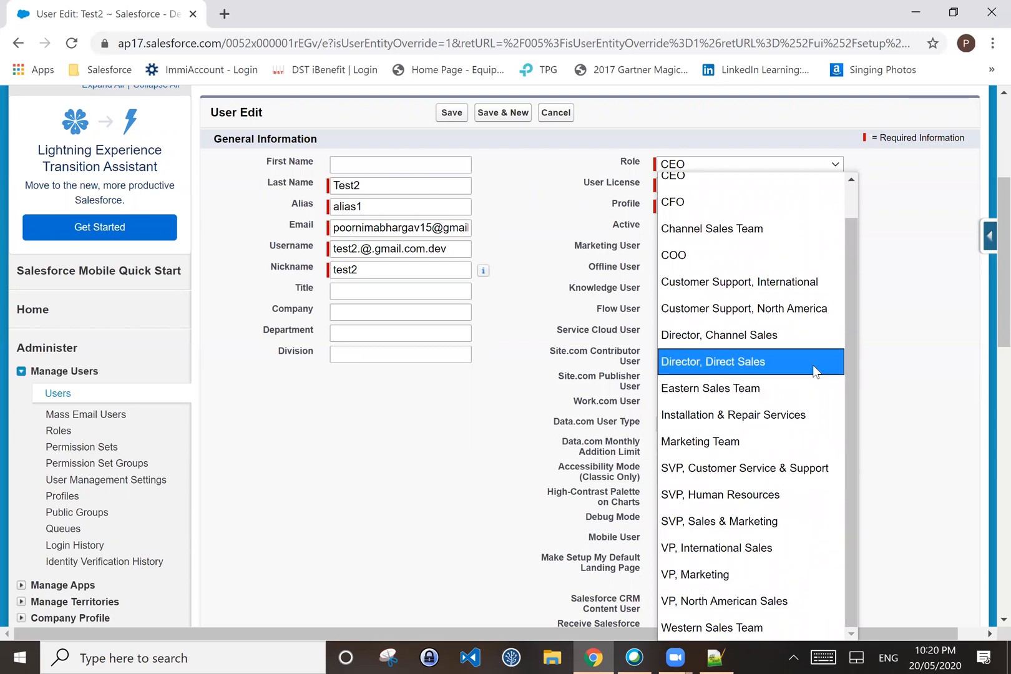
left_click(437, 497)
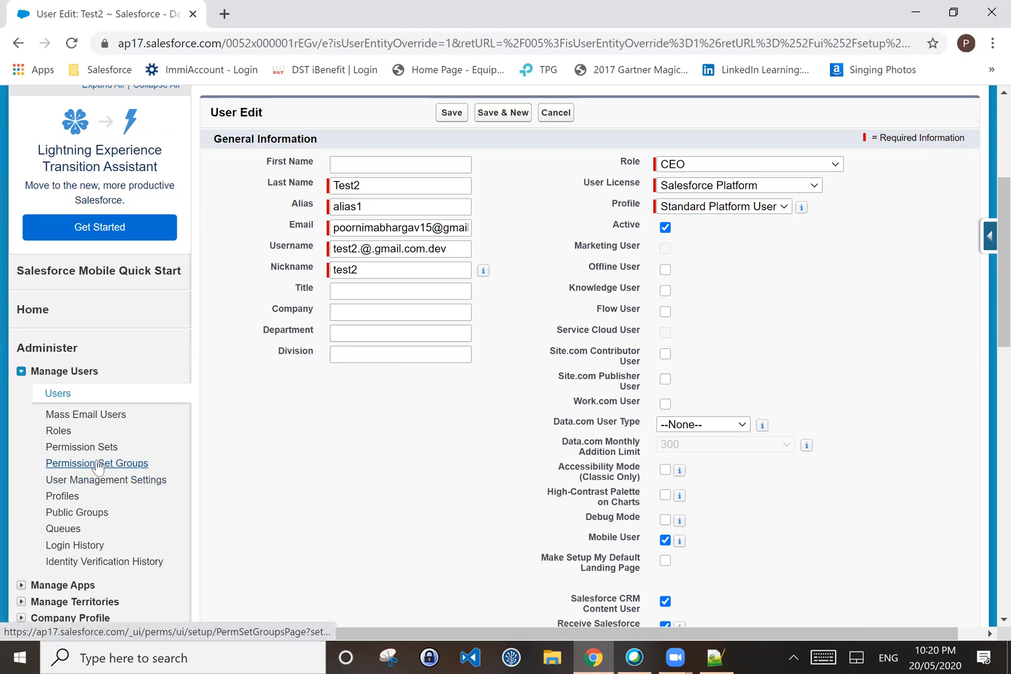
scroll(92, 490, "down", 1)
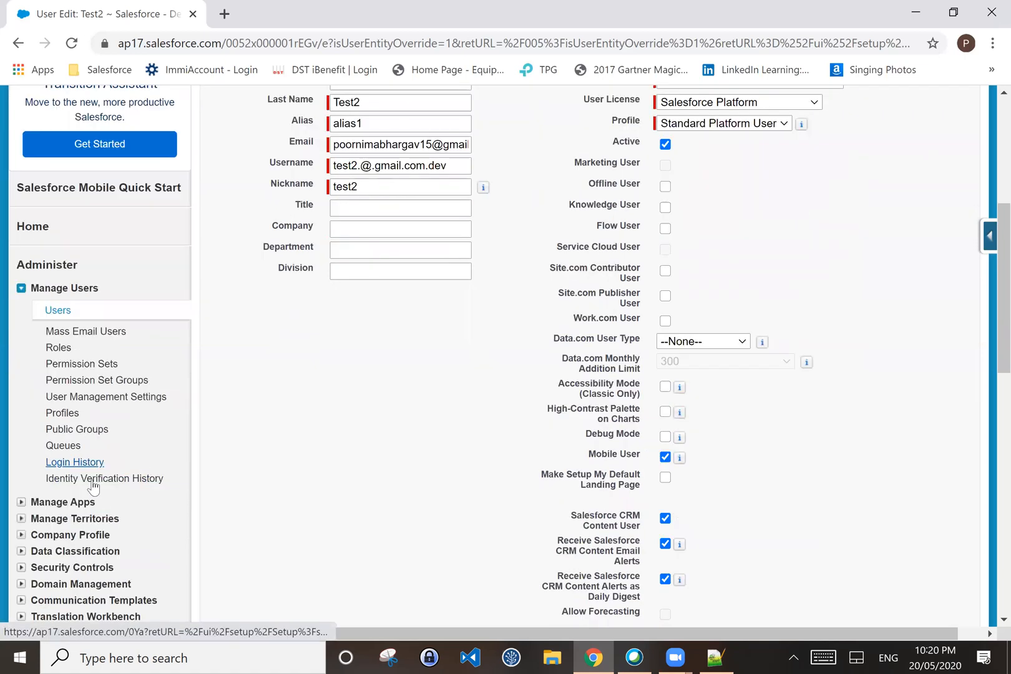
Step: Start the role hierarchy setup and begin a new role reporting to Abs Tech factory
left_click(67, 356)
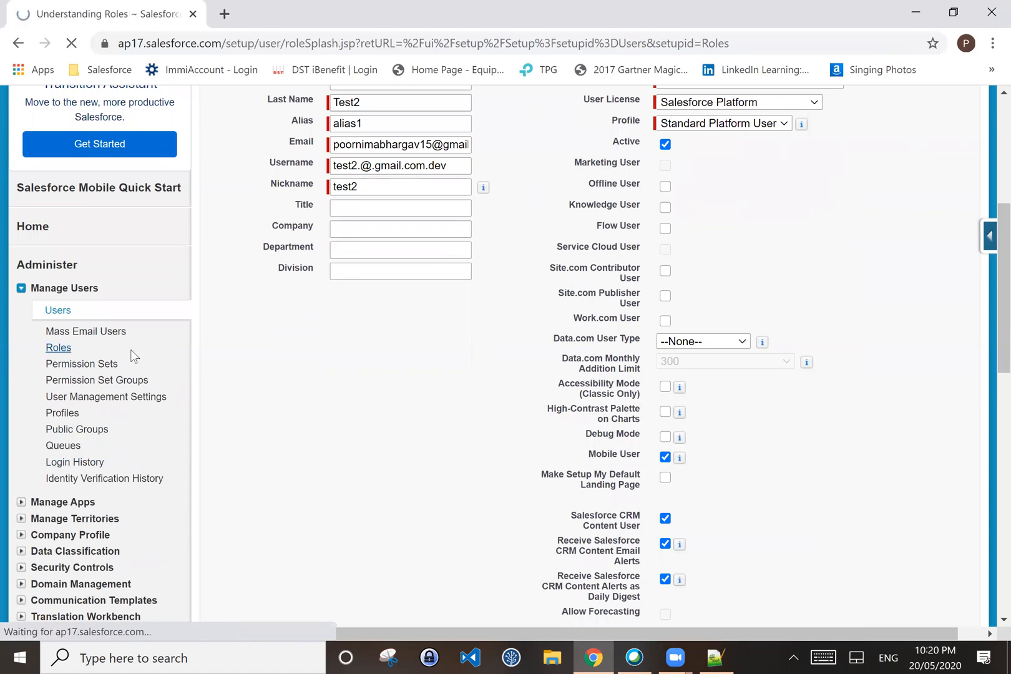
scroll(582, 430, "down", 2)
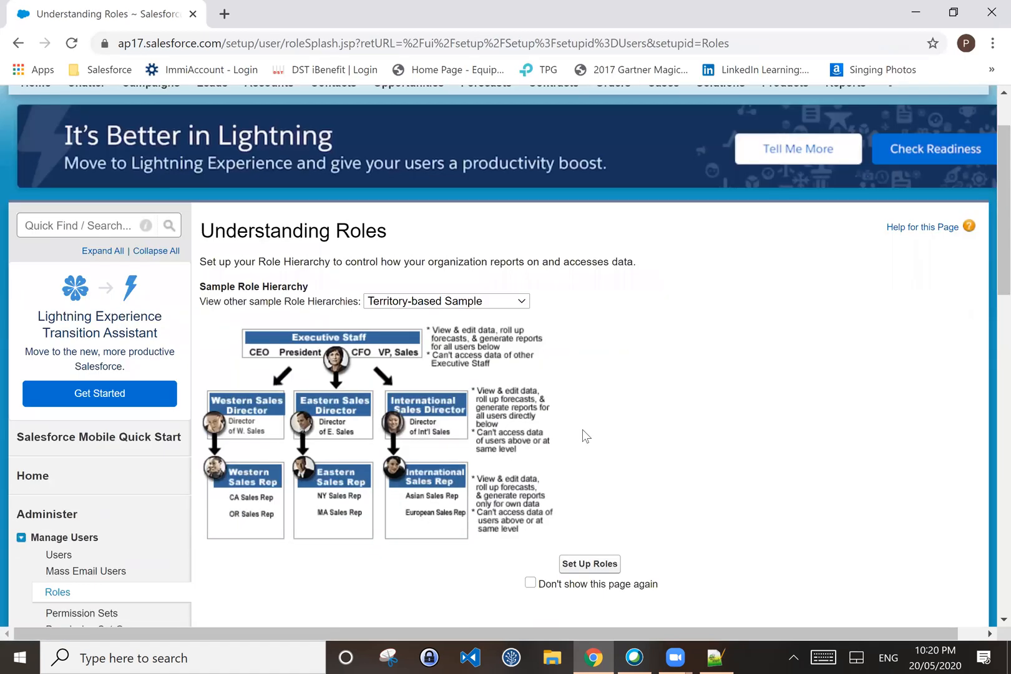
scroll(586, 437, "down", 1)
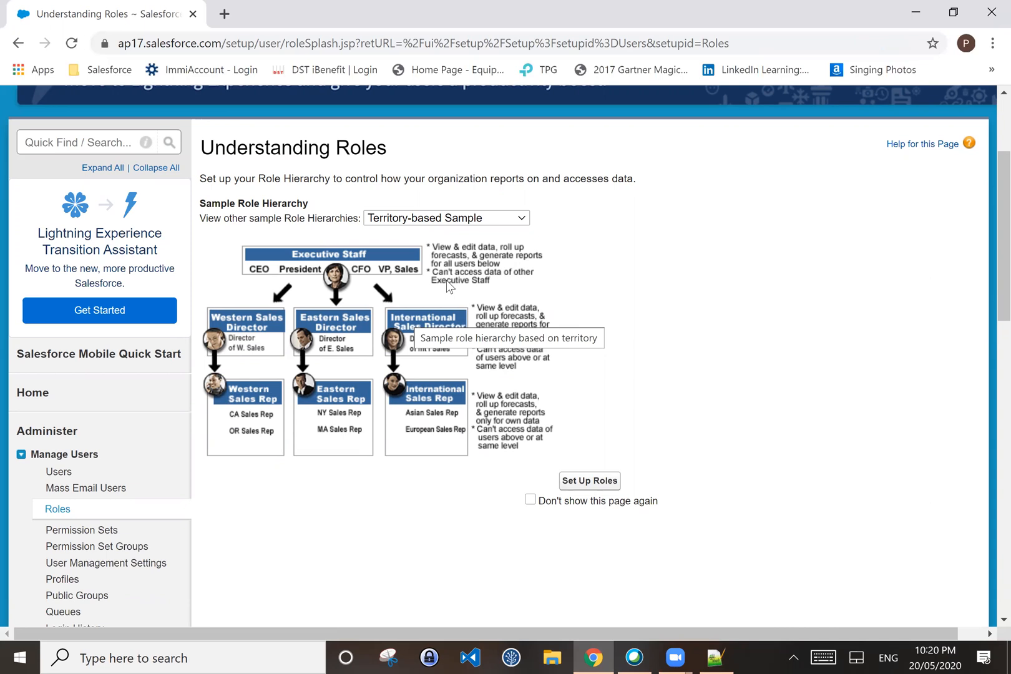
scroll(562, 443, "up", 1)
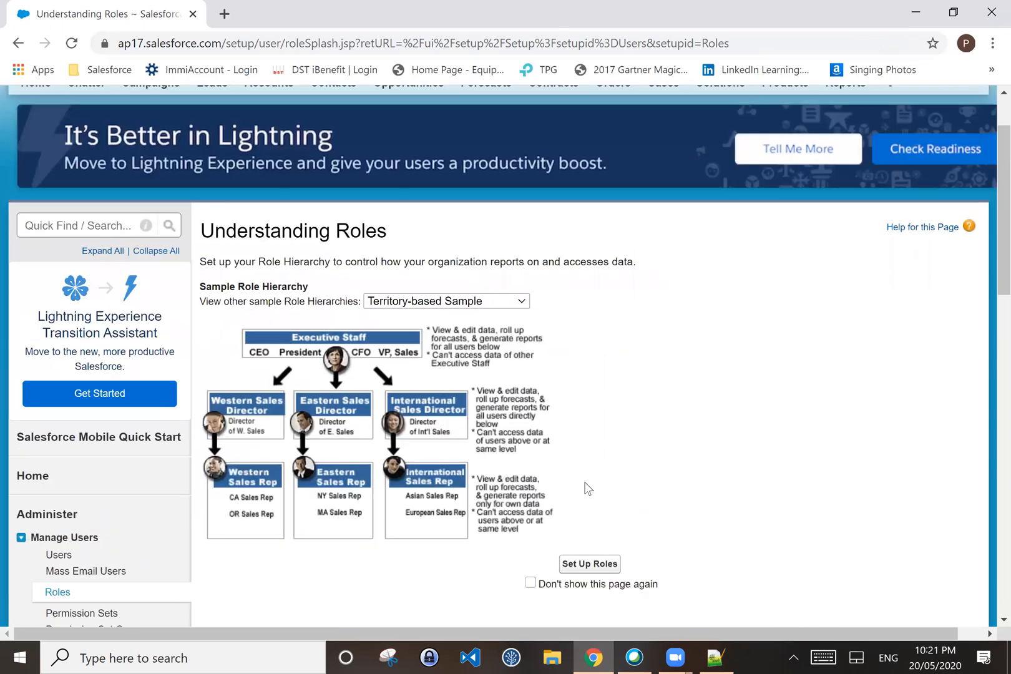
left_click(568, 564)
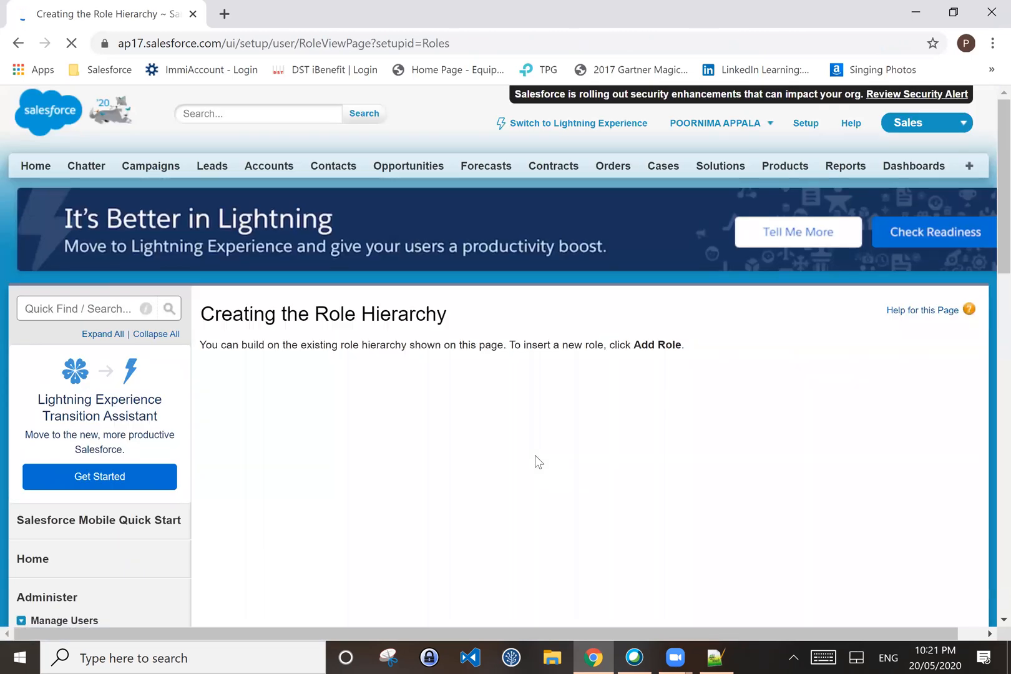
scroll(535, 456, "down", 1)
scroll(535, 455, "down", 1)
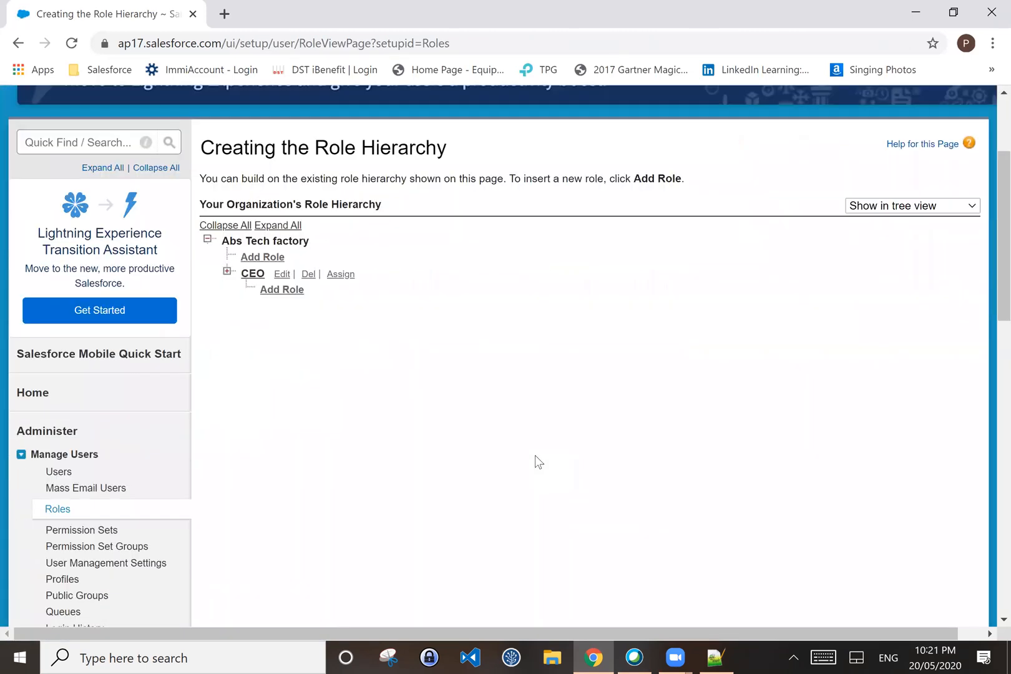
scroll(534, 455, "up", 1)
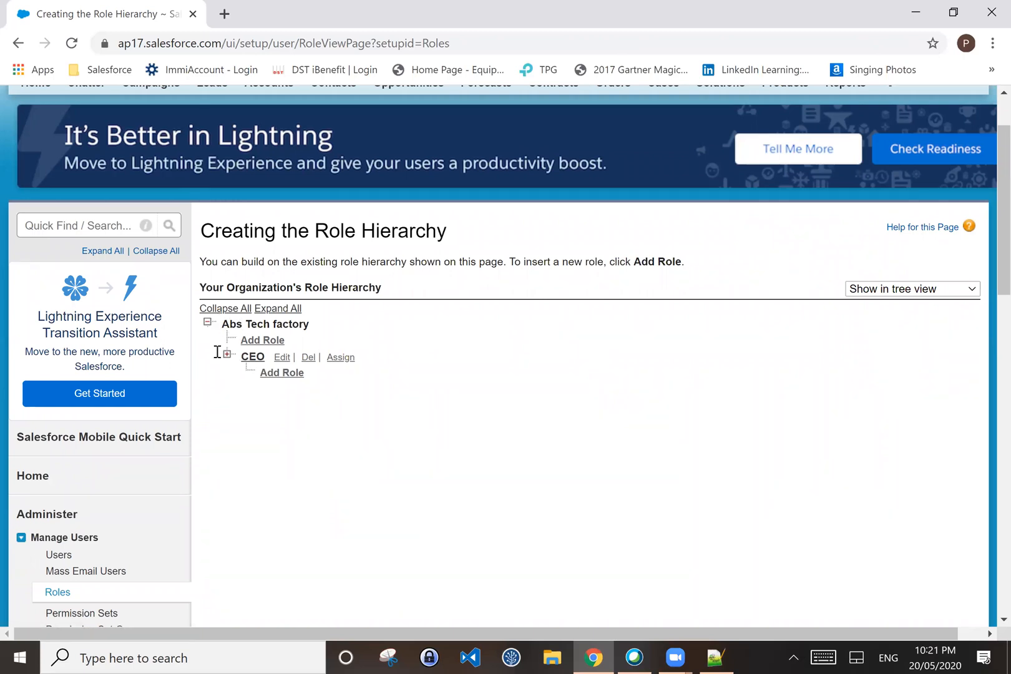
left_click(260, 343)
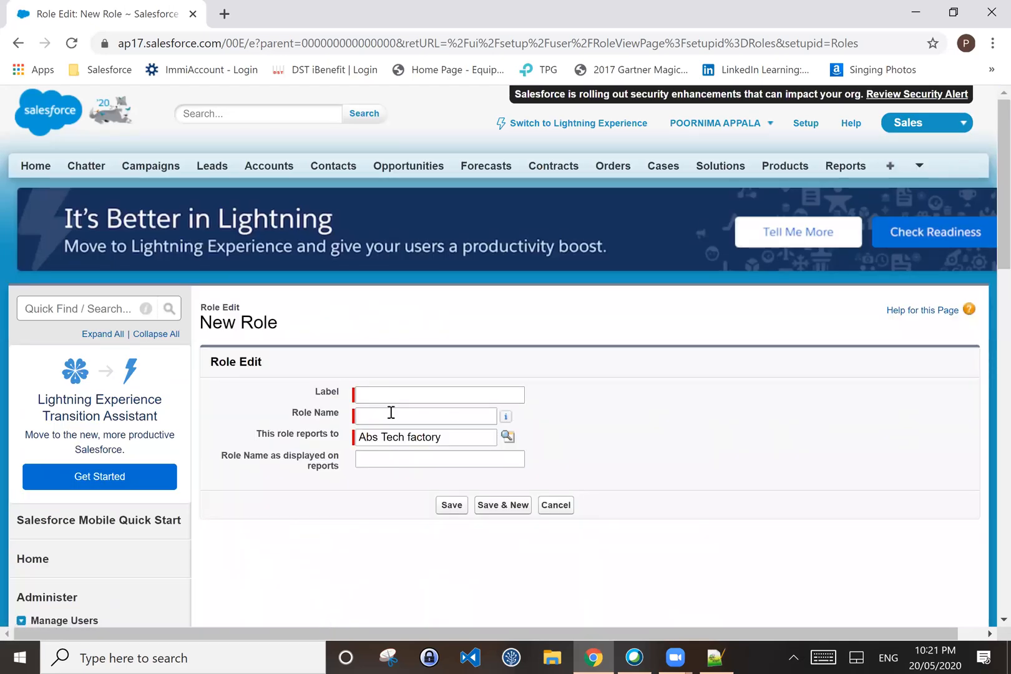
Step: Cancel the company-level role and save a new Developer role reporting to CEO
left_click(551, 507)
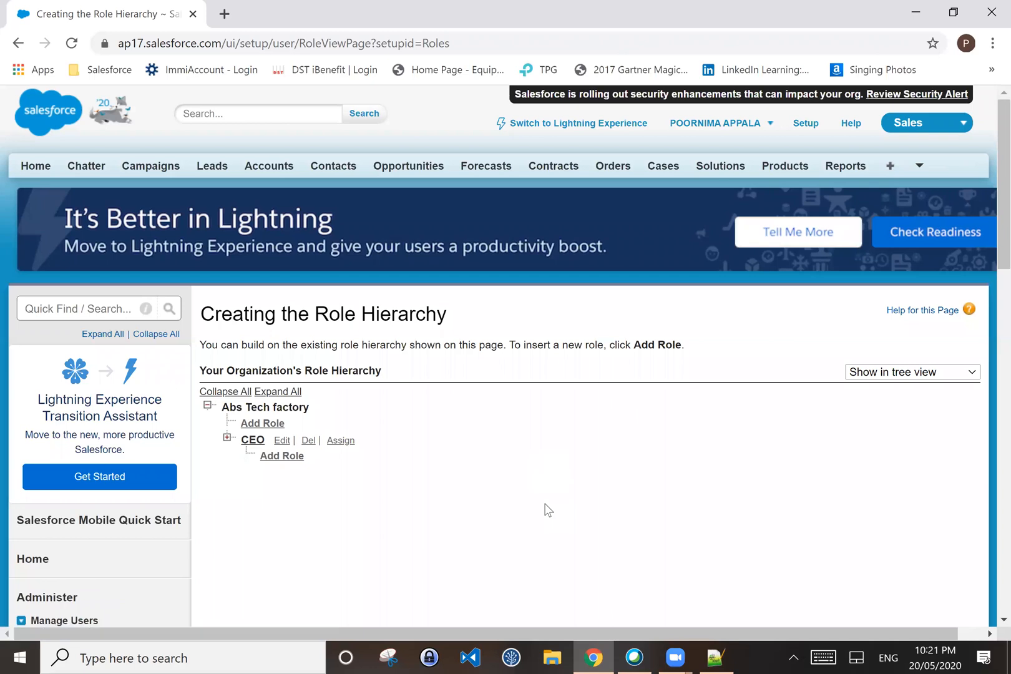
left_click(282, 456)
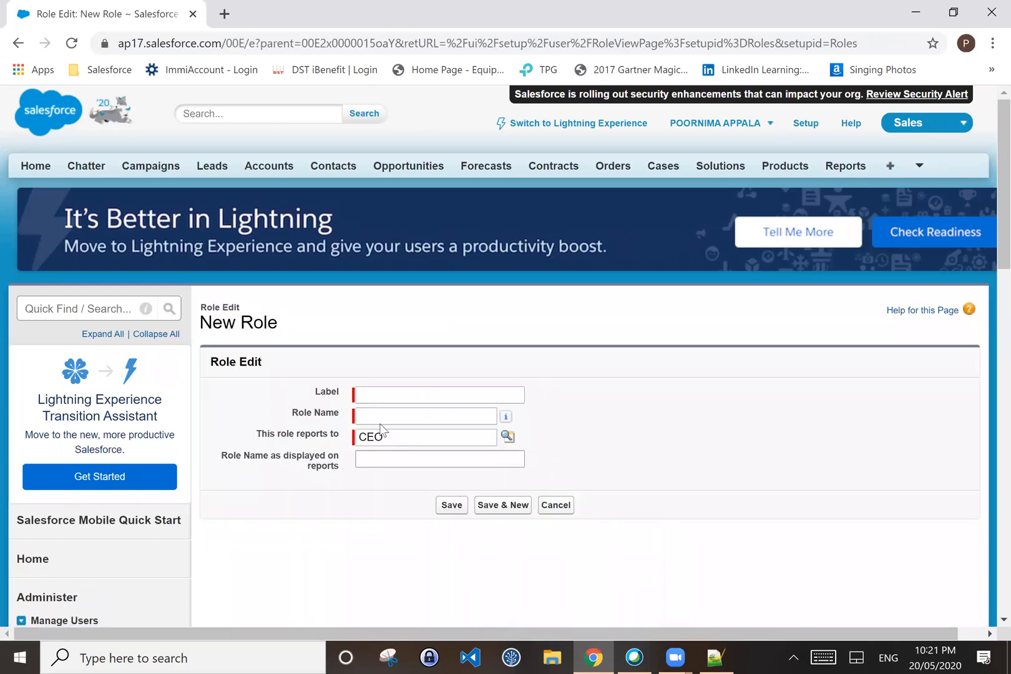
left_click(370, 400)
type("Developer")
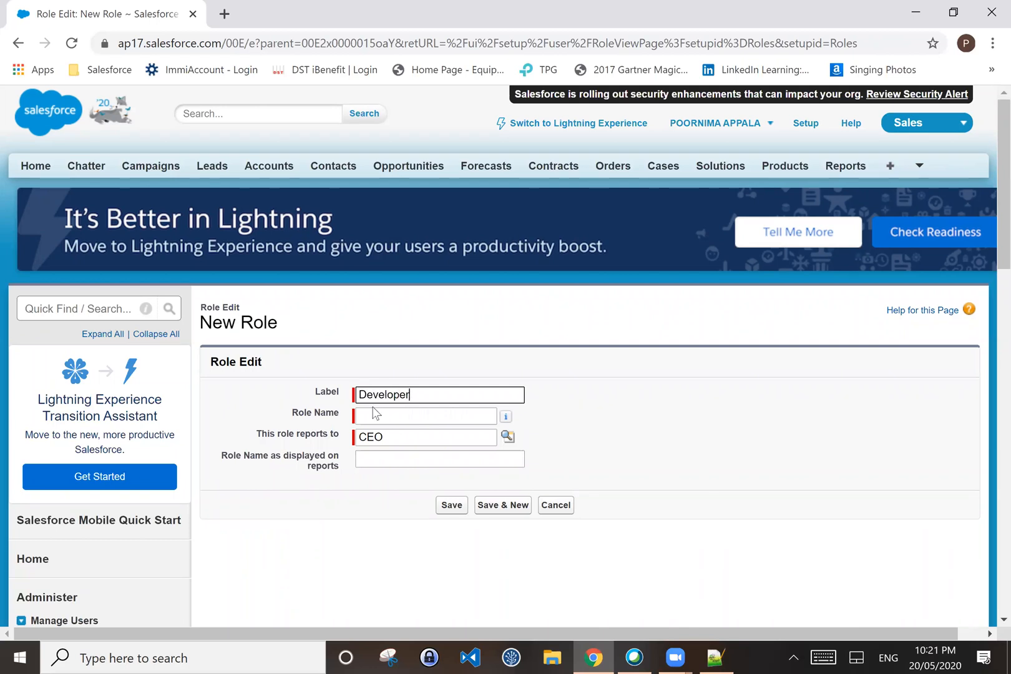
key("Tab")
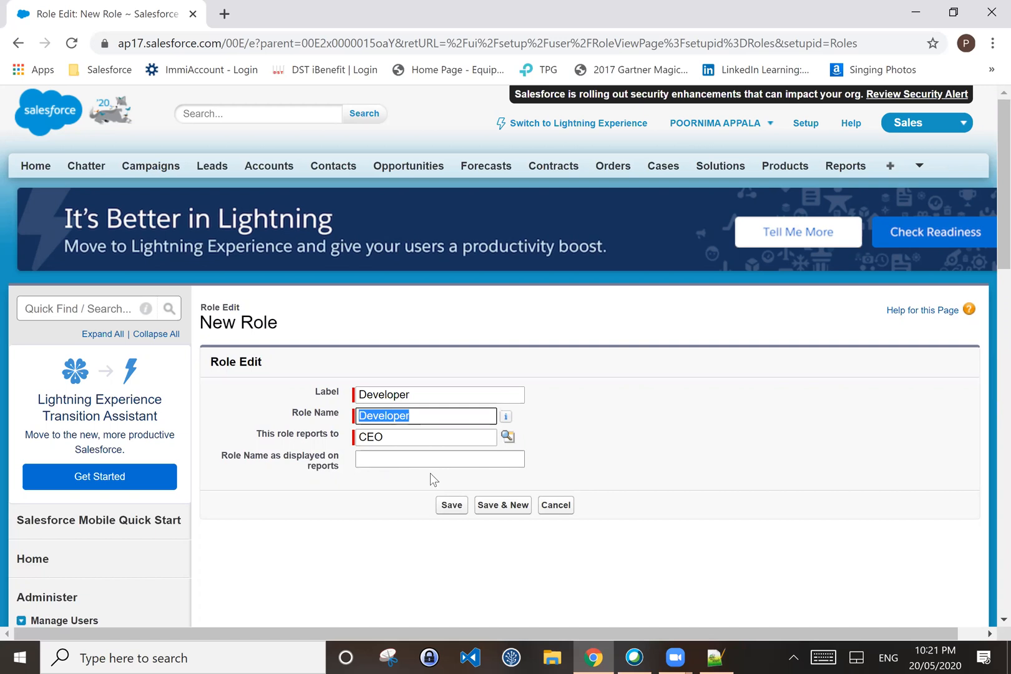
left_click(591, 470)
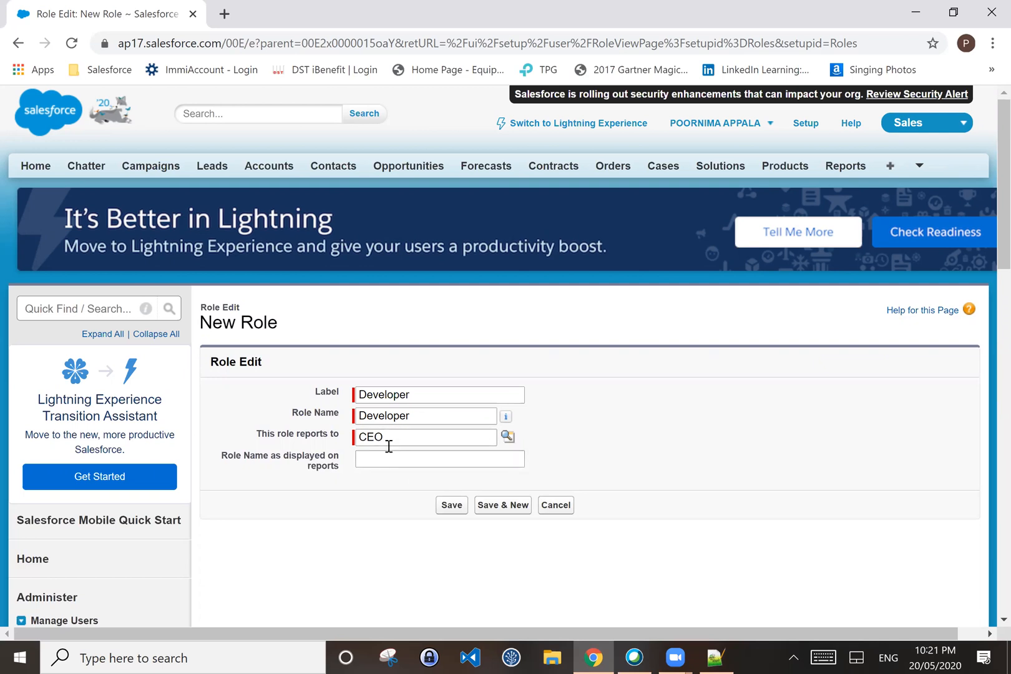
left_click(450, 505)
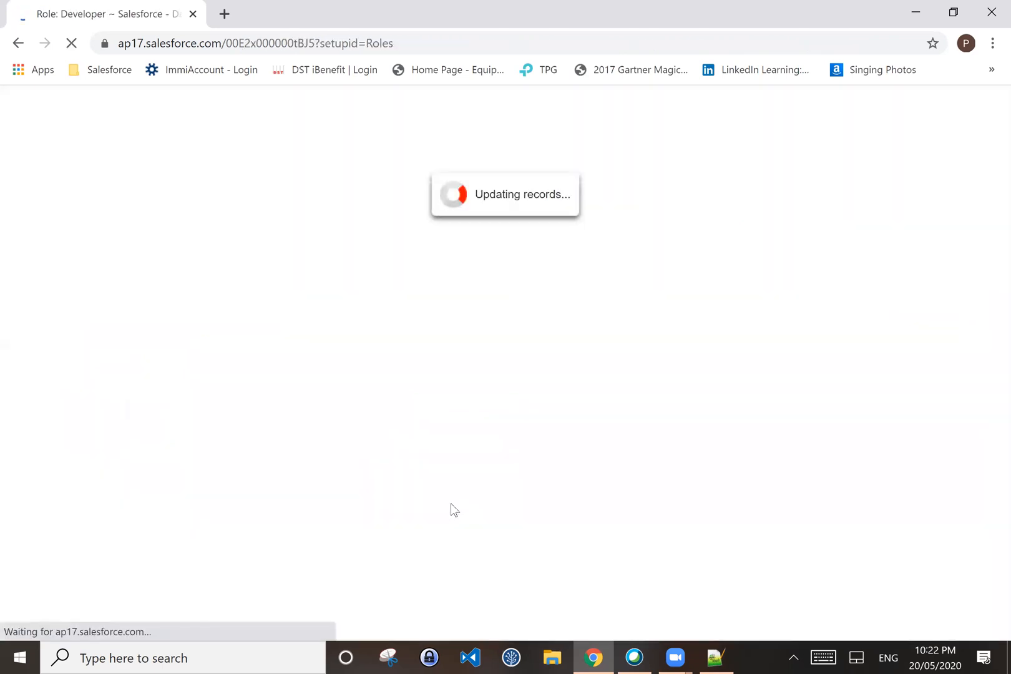
Step: Scroll through the saved Developer role's detail page to confirm no users are assigned
scroll(450, 503, "down", 1)
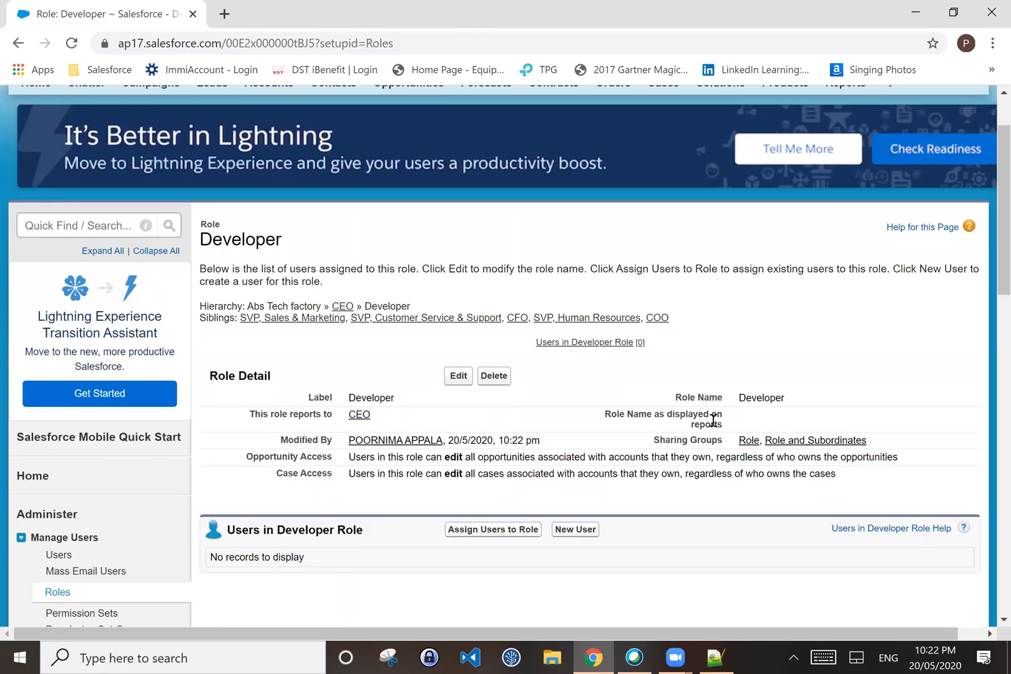
scroll(733, 431, "down", 1)
scroll(733, 434, "up", 1)
scroll(118, 422, "down", 3)
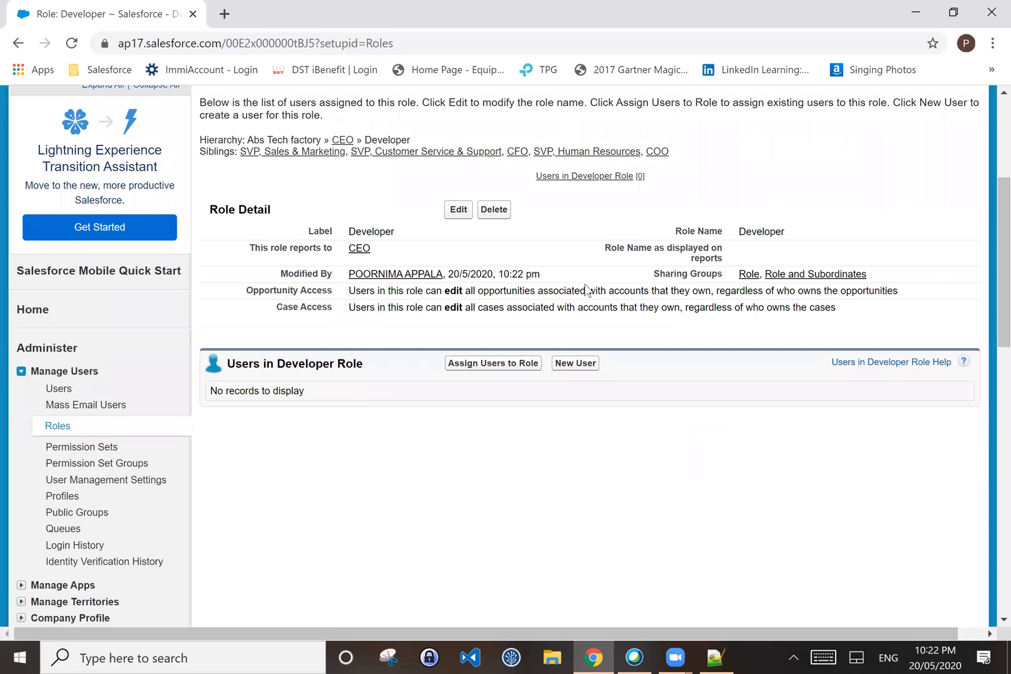
Step: Return to Roles setup and open the organization's role hierarchy
left_click(58, 427)
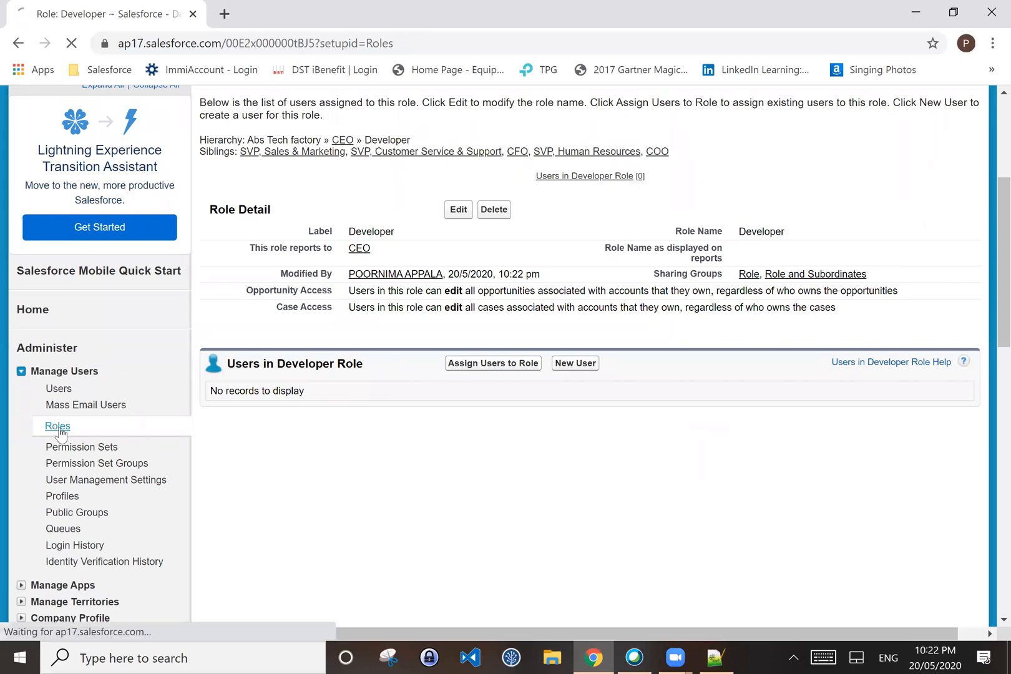
scroll(457, 362, "down", 1)
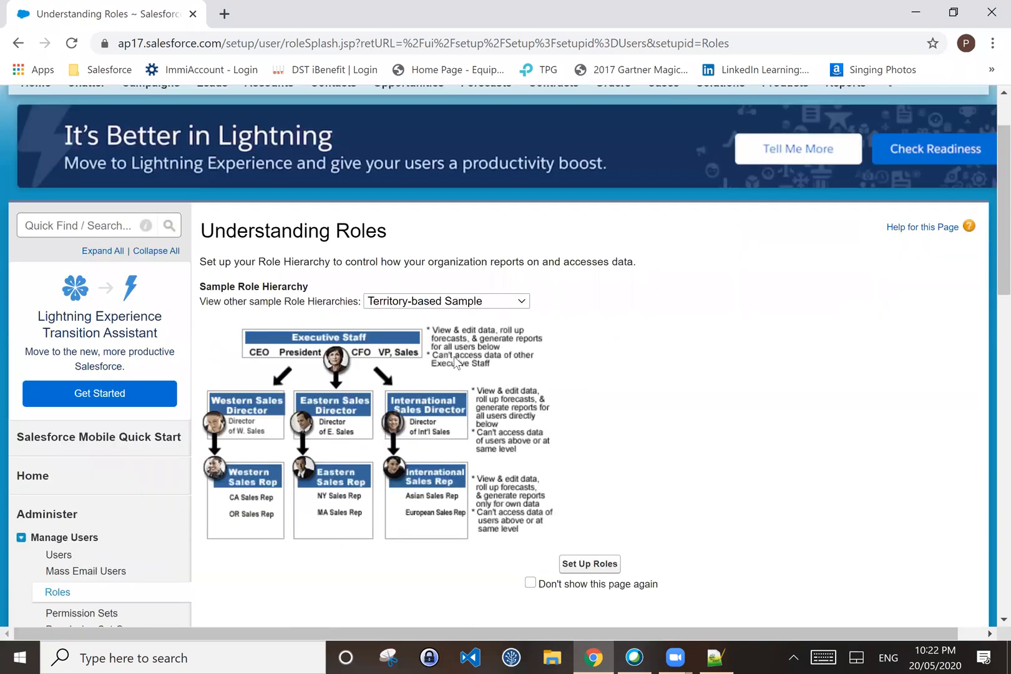
scroll(456, 362, "down", 1)
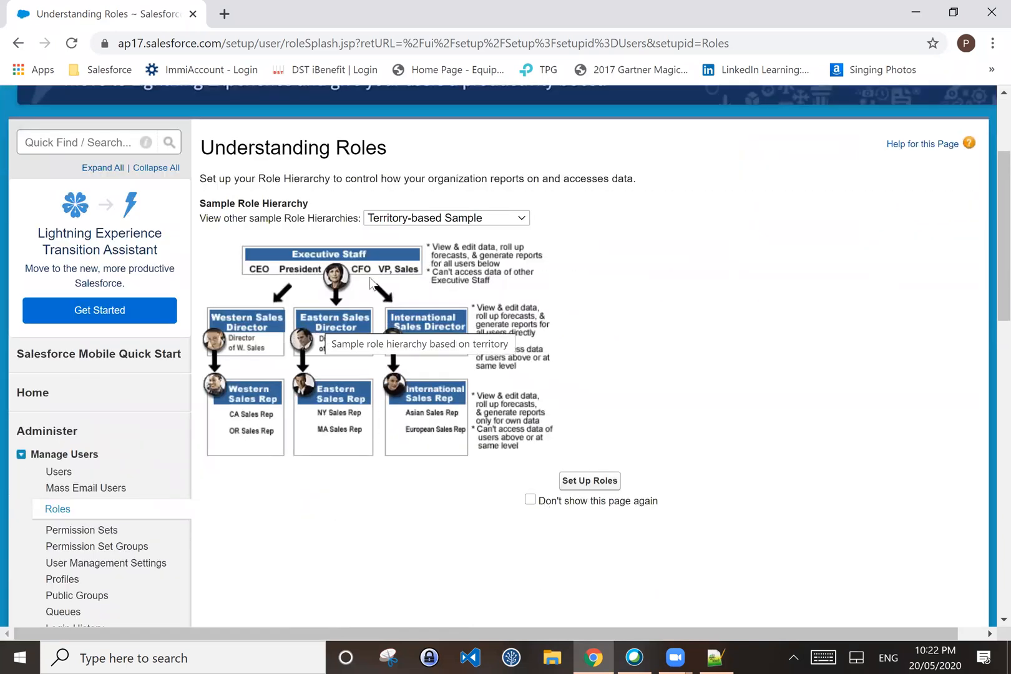
left_click(587, 481)
scroll(334, 355, "down", 1)
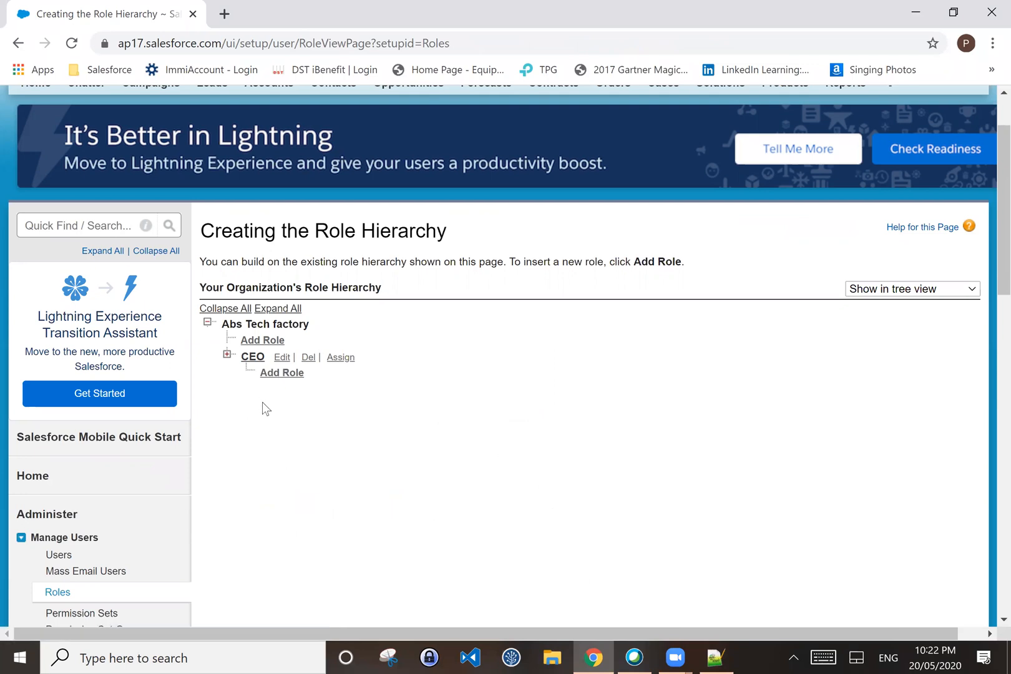
scroll(263, 406, "down", 1)
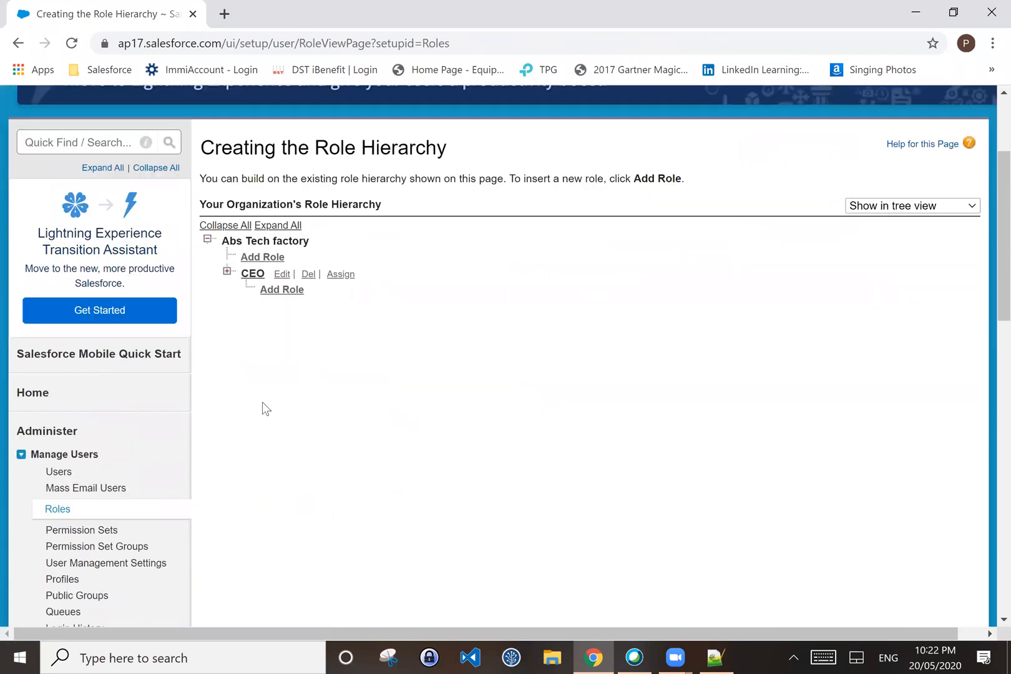
Step: Cancel a second new role under CEO and expand the CEO branch
left_click(274, 292)
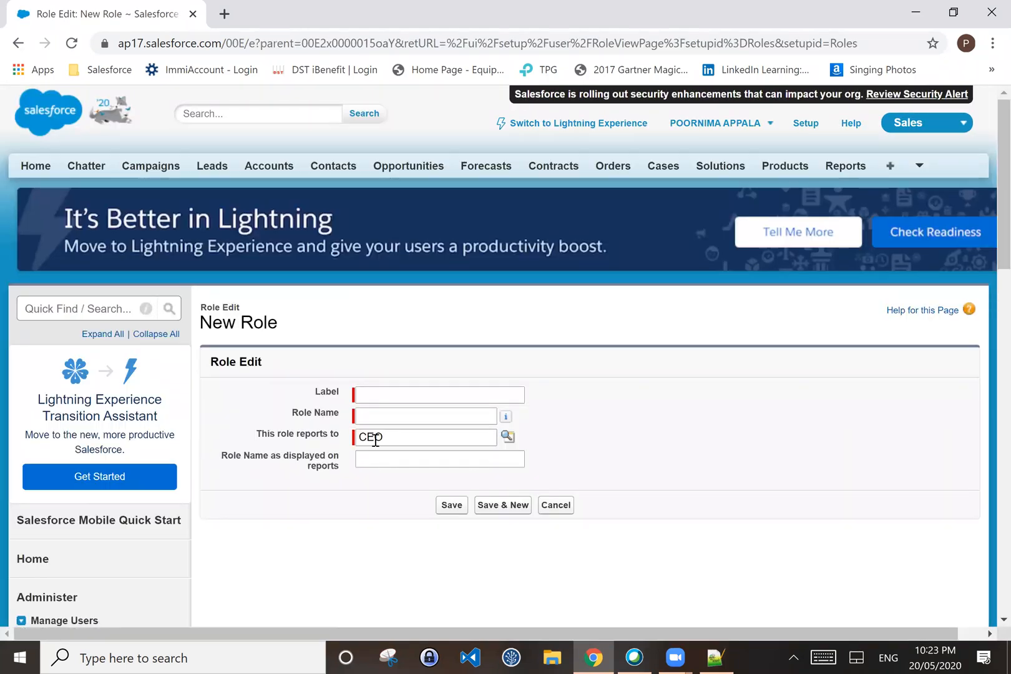
left_click(556, 505)
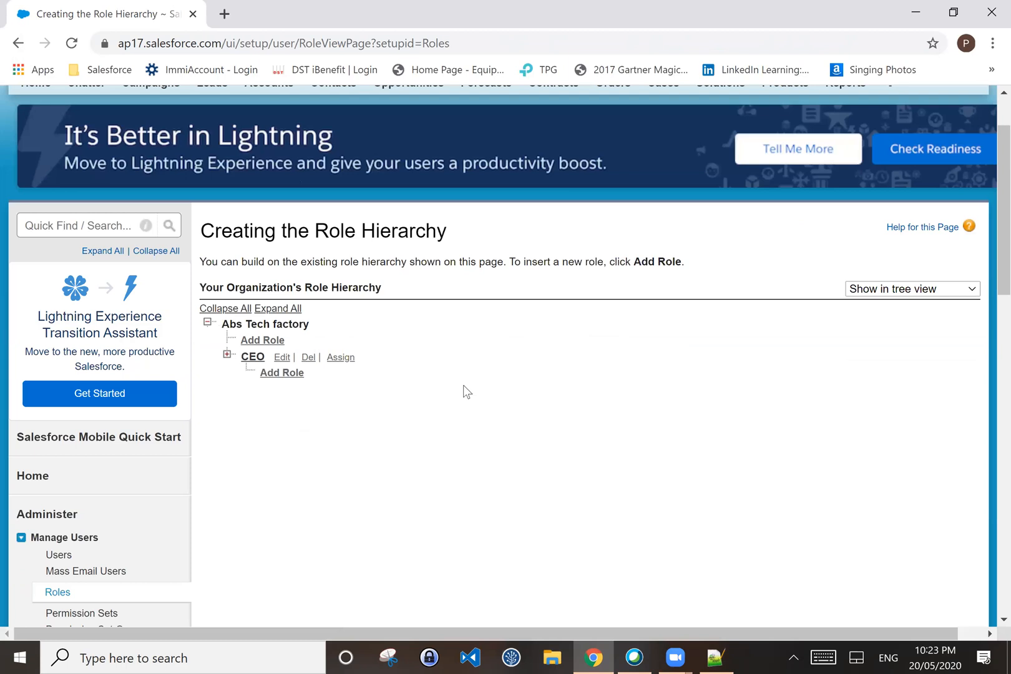
scroll(463, 392, "down", 1)
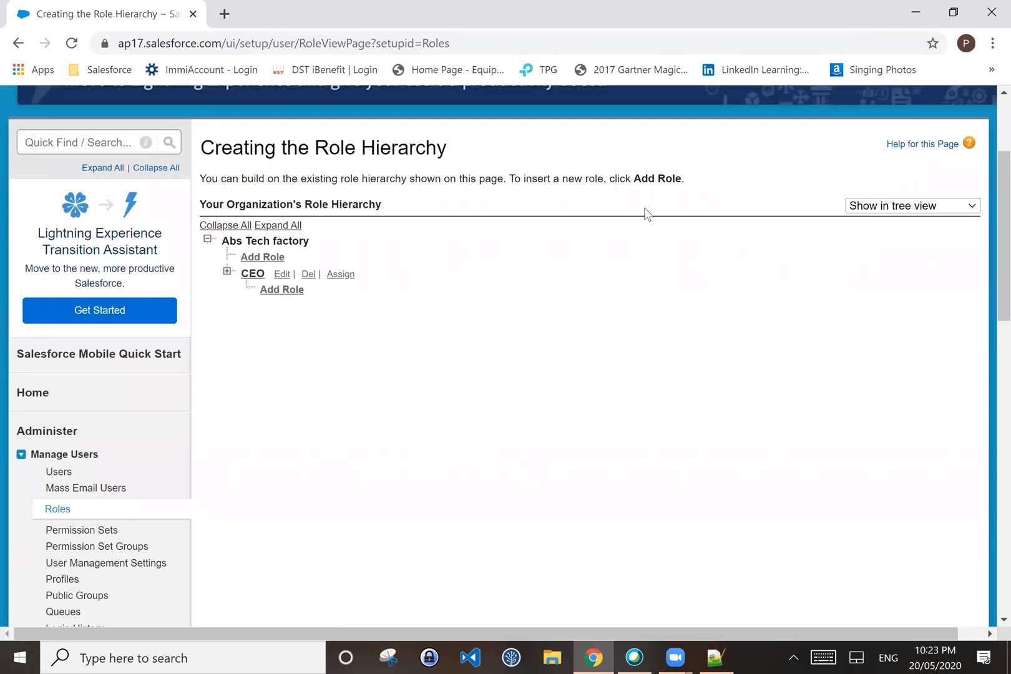
scroll(268, 462, "down", 1)
left_click(227, 189)
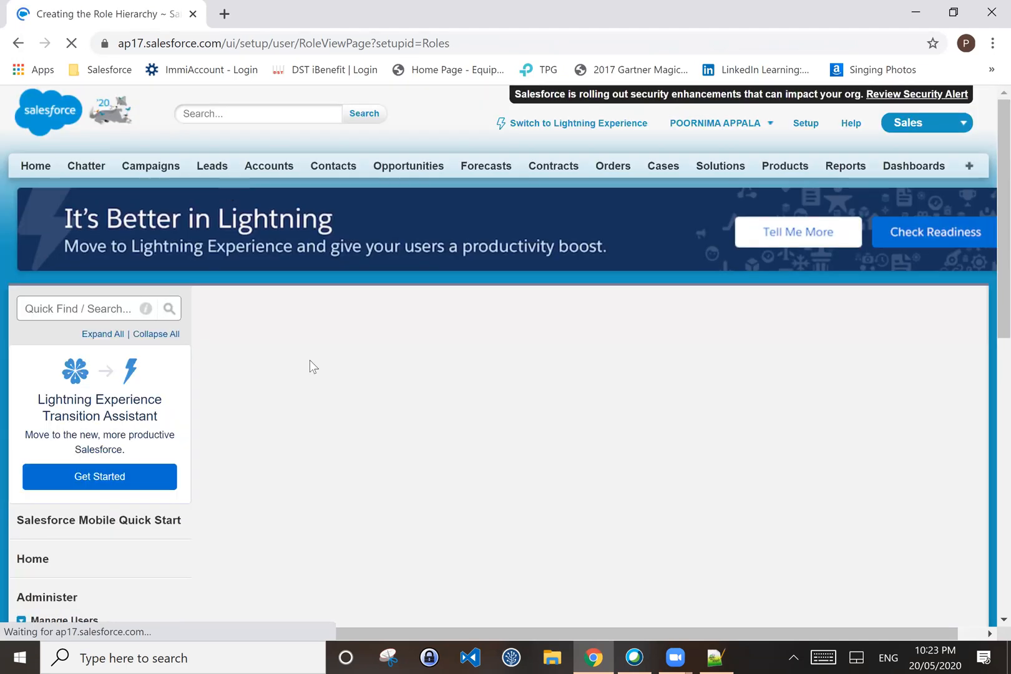
Step: Delete the SVP, Human Resources role from under CEO, confirming the deletion
scroll(378, 431, "down", 2)
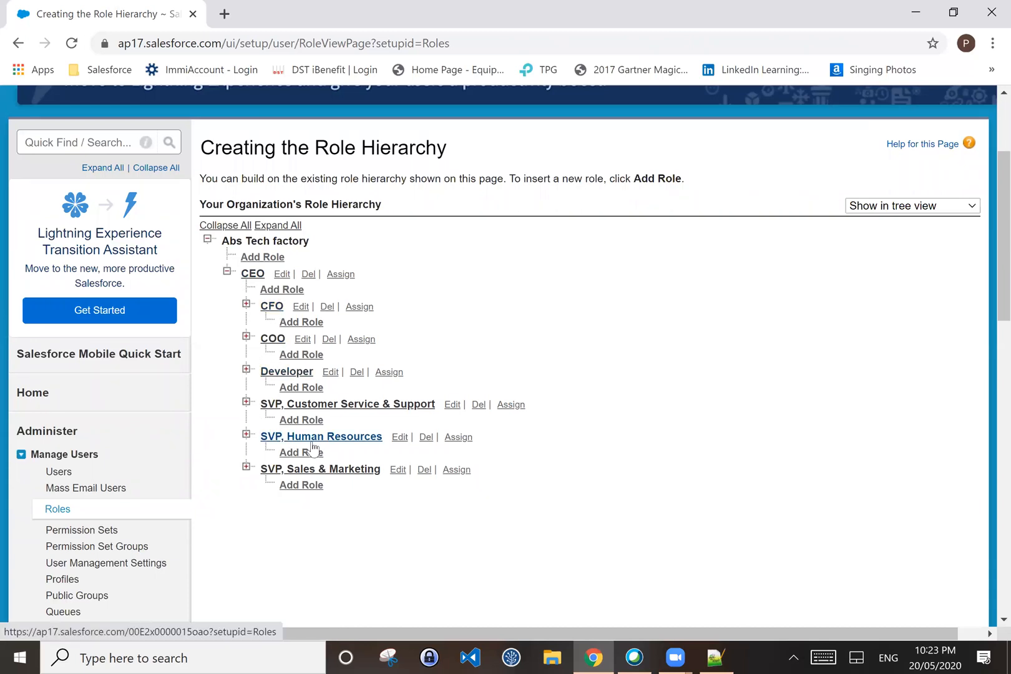
left_click(429, 444)
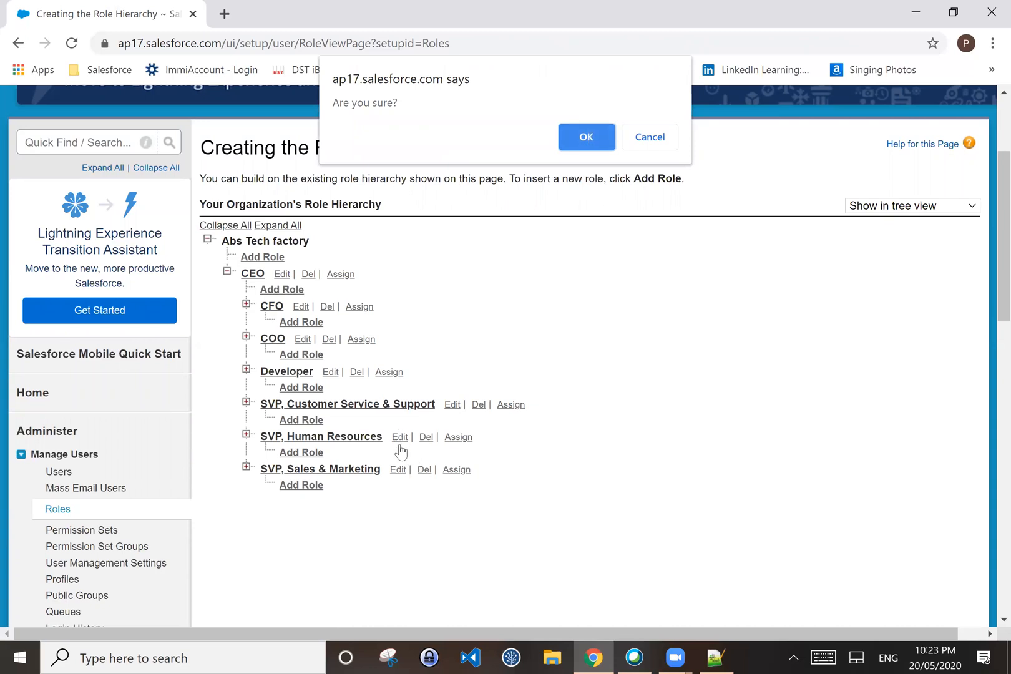
left_click(590, 140)
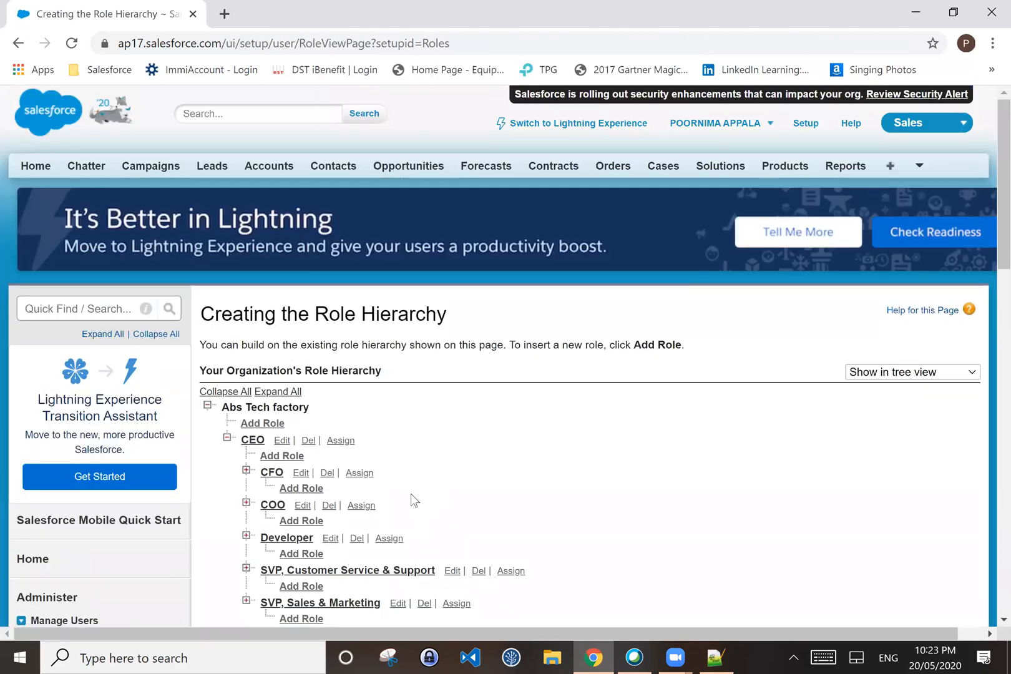
scroll(411, 494, "down", 2)
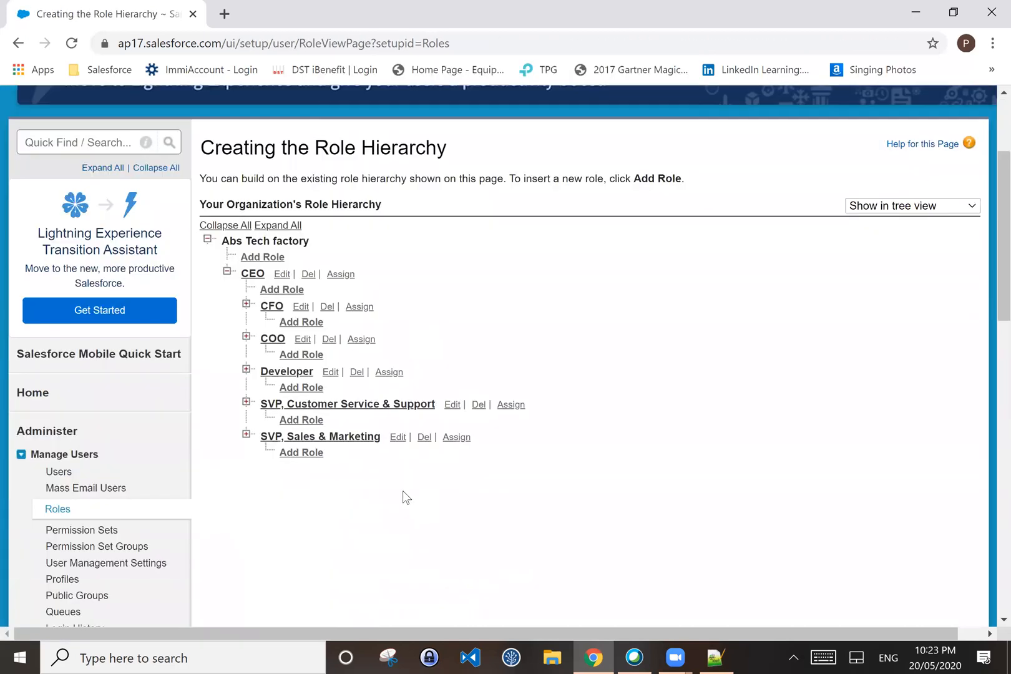
Step: Edit SVP, Customer Service & Support, changing its Label and Role Name to Tester
left_click(453, 405)
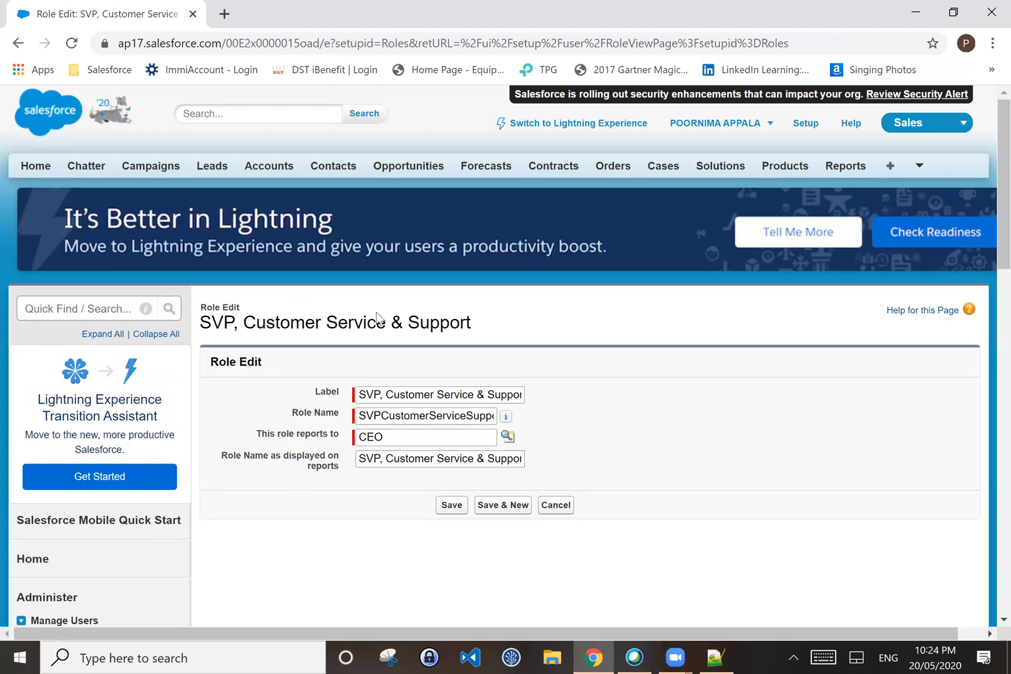
left_click(423, 395)
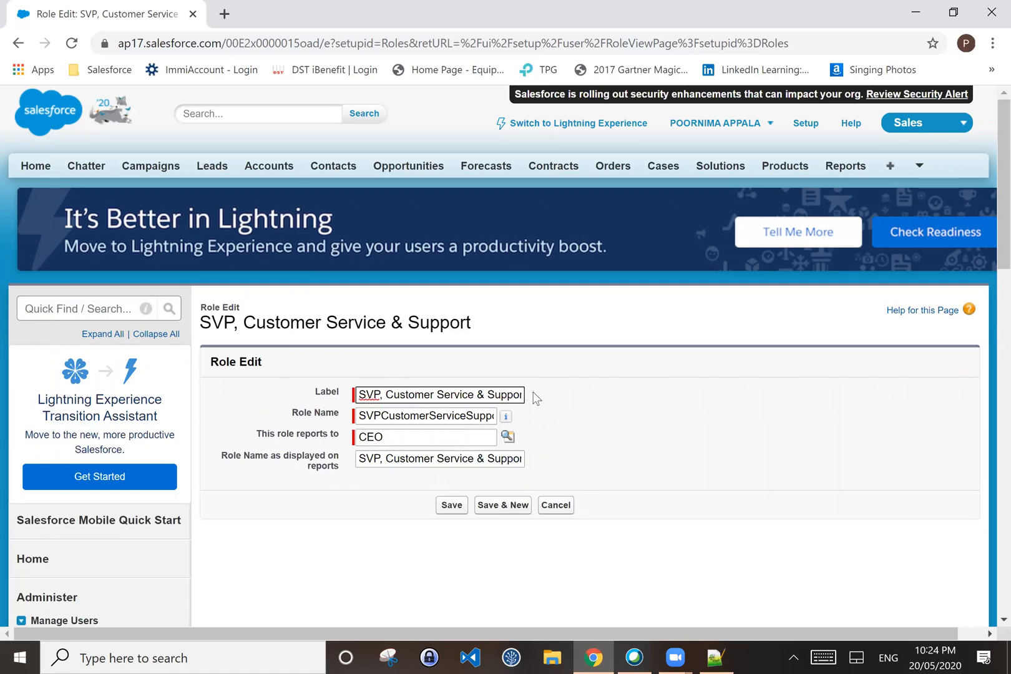
key("Delete")
key("Delete")
key("Delete")
key("Delete")
key("Delete")
key("Delete")
key("Delete")
key("Delete")
key("Delete")
key("Delete")
key("Delete")
key("Delete")
key("Delete")
key("Delete")
key("Delete")
key("Delete")
key("Delete")
key("Delete")
key("Delete")
key("Delete")
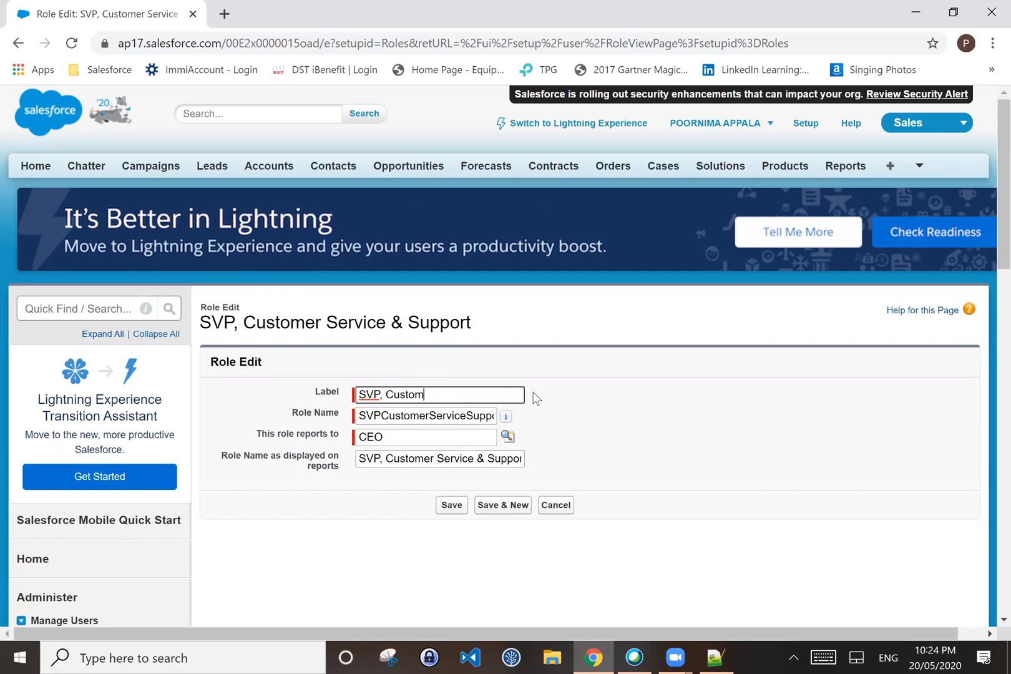
key("BackSpace")
key("BackSpace")
key("BackSpace")
key("BackSpace")
key("BackSpace")
key("BackSpace")
key("BackSpace")
key("BackSpace")
key("BackSpace")
key("BackSpace")
type("Tester")
left_click(362, 417)
key("ctrl+a")
key("BackSpace")
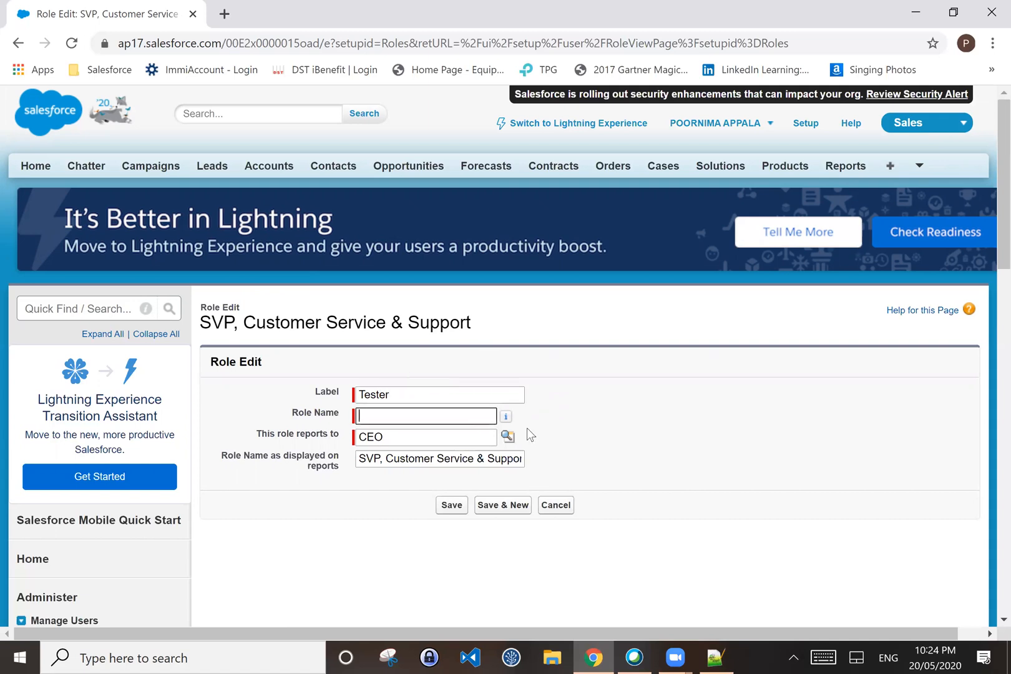
type("Tester")
left_click(583, 434)
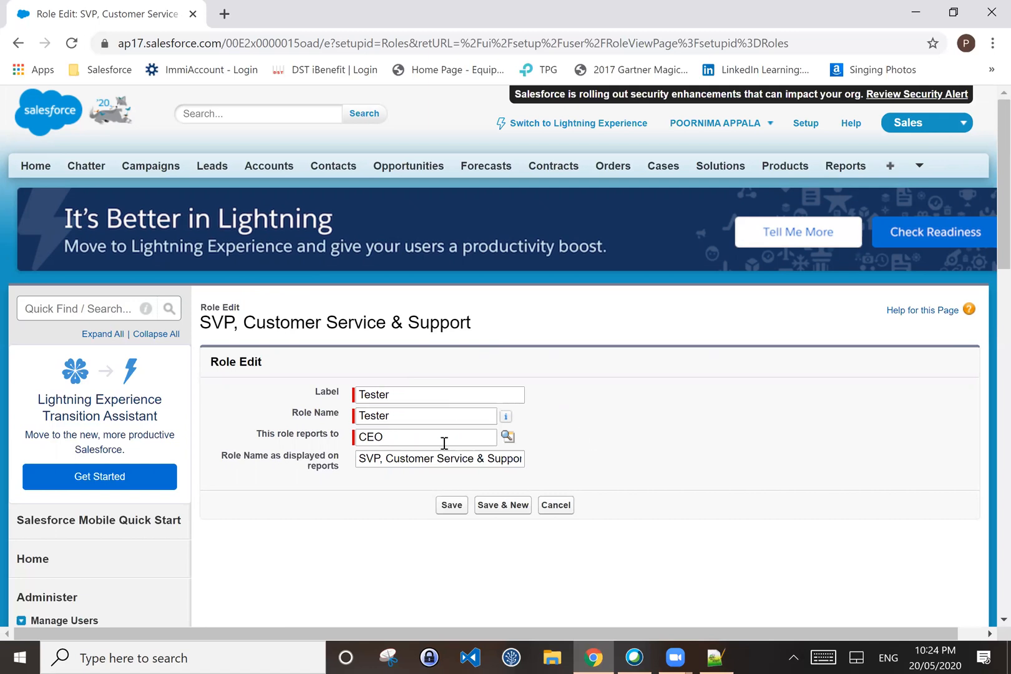
Step: Set the report display name to Testing and save the Tester role
left_click_drag(360, 458, 598, 462)
key("BackSpace")
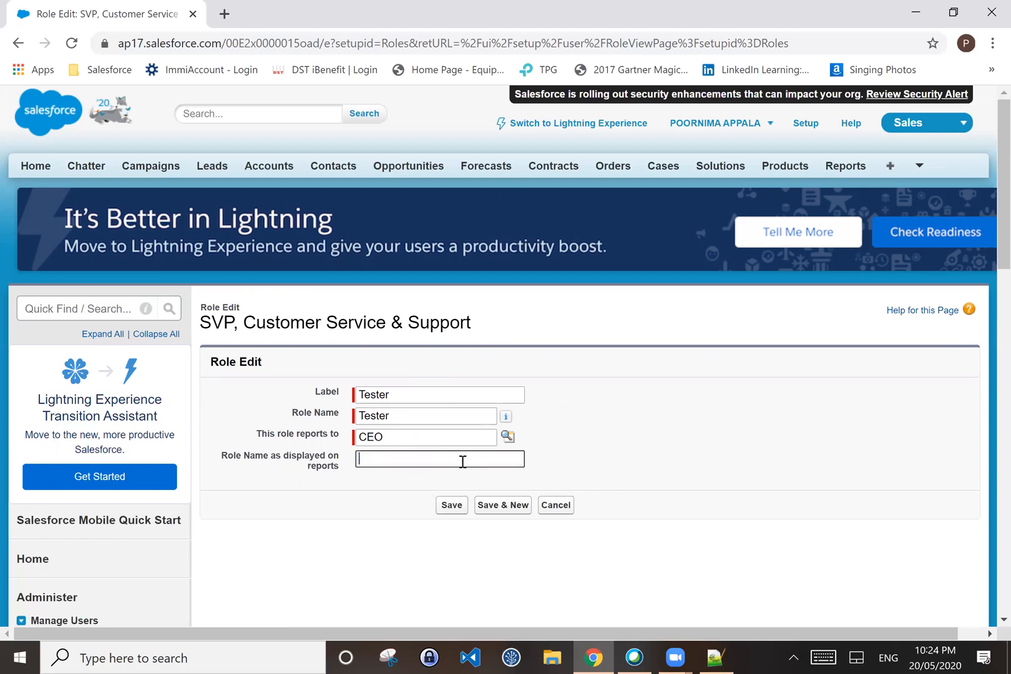
type("Testing")
left_click(449, 502)
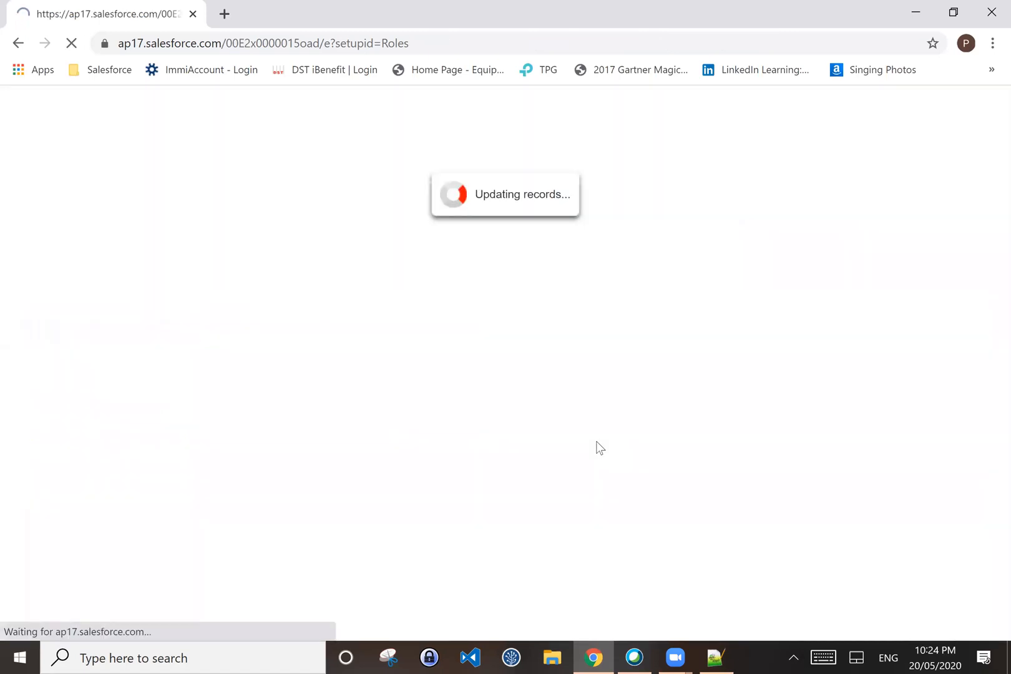
scroll(409, 509, "down", 1)
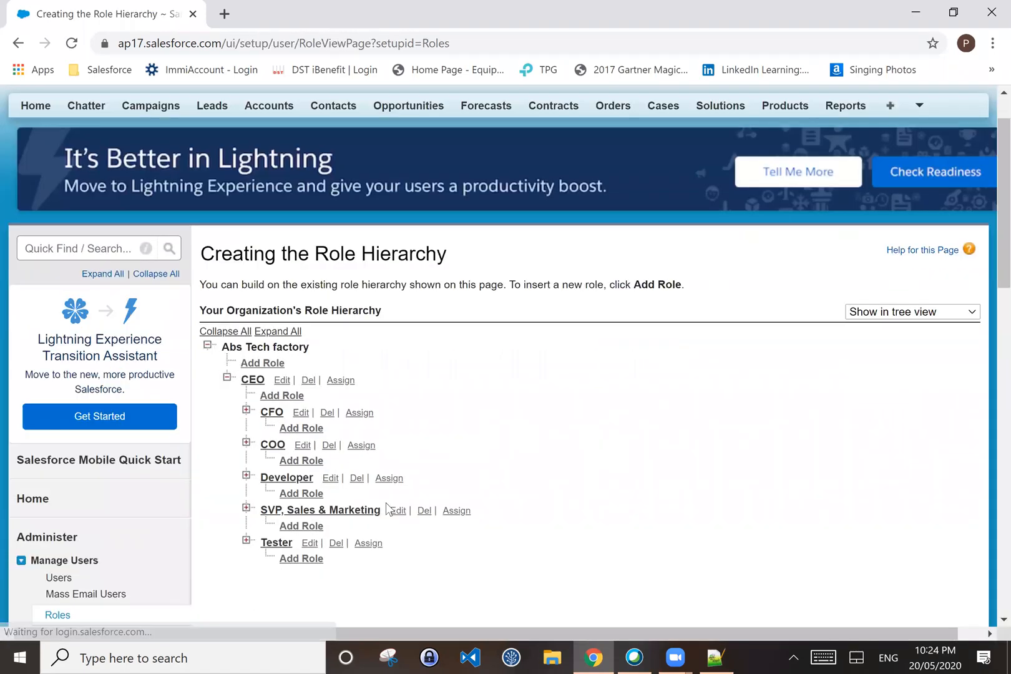
scroll(287, 530, "down", 1)
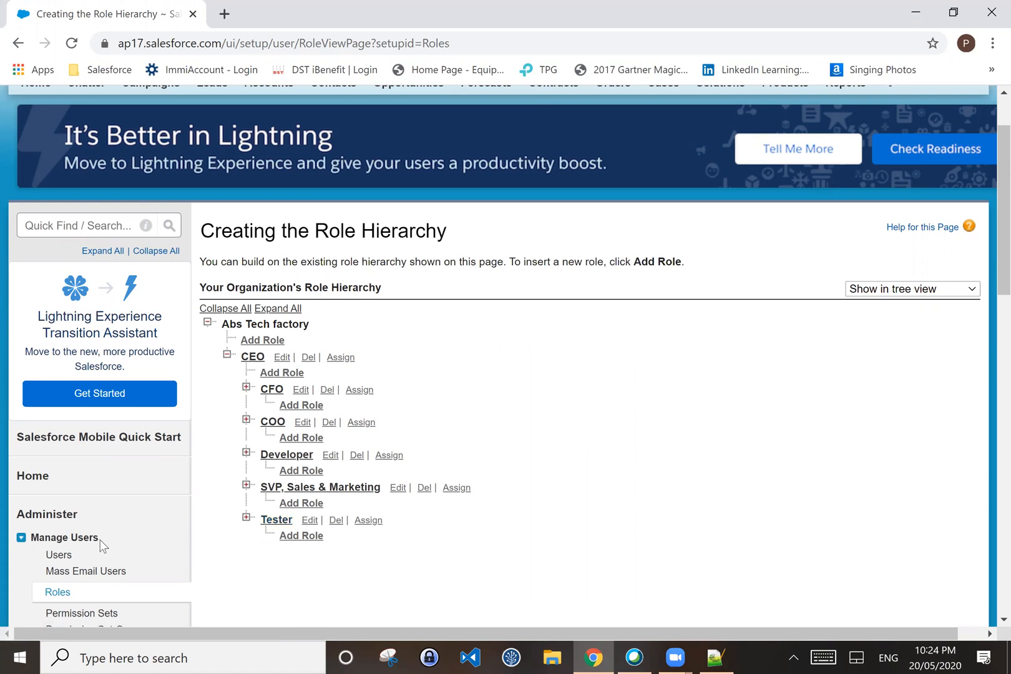
scroll(56, 550, "down", 1)
Step: Open All Users and start editing the test user's record
left_click(55, 472)
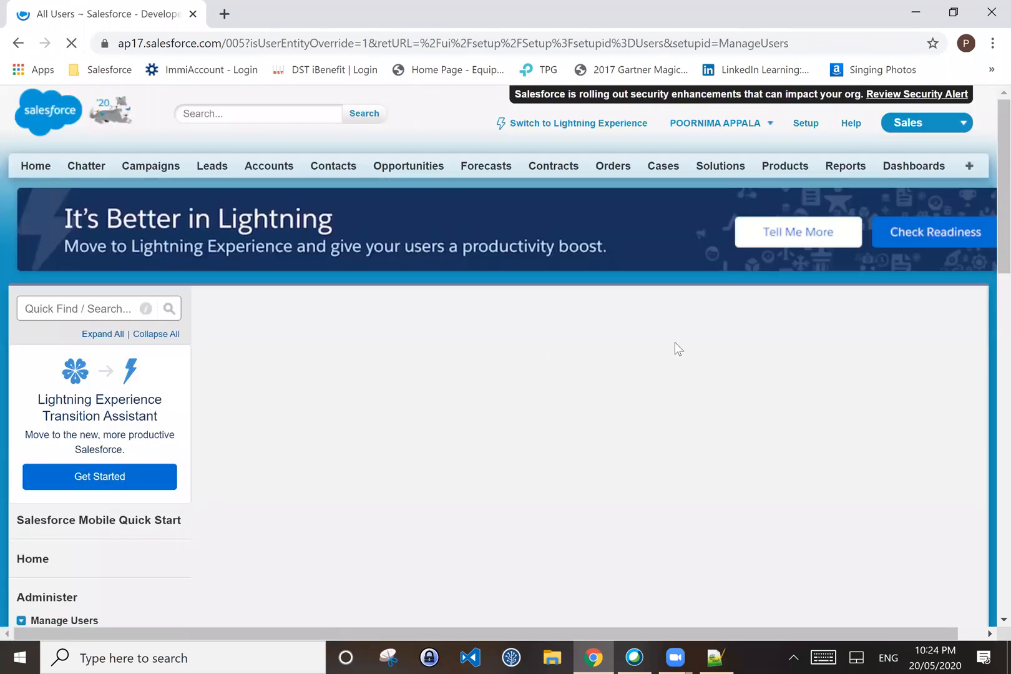
scroll(675, 342, "down", 2)
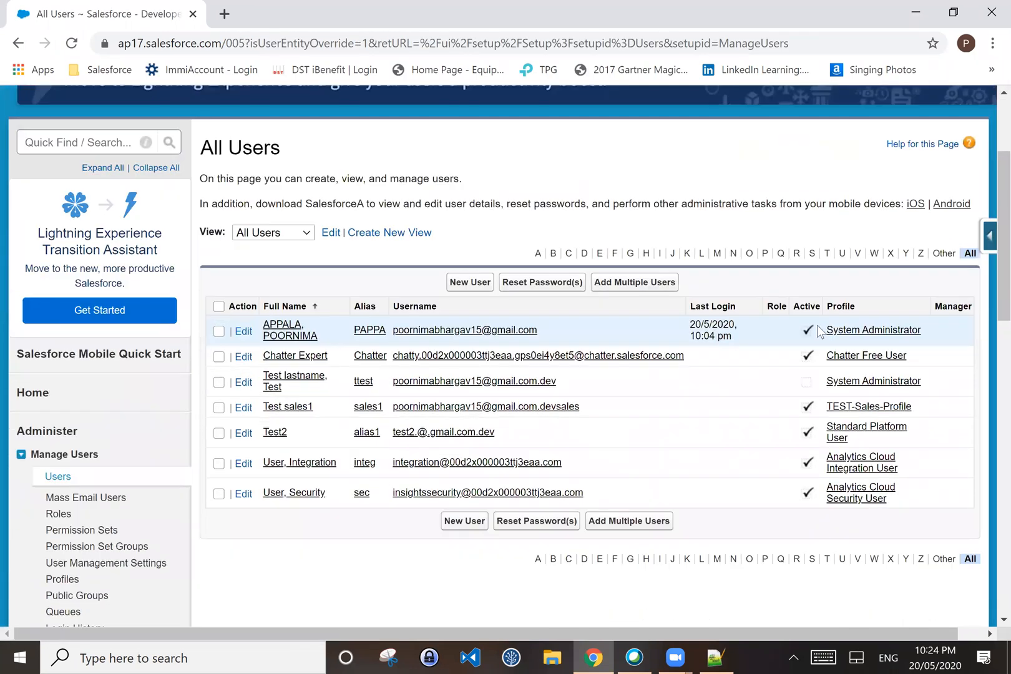
left_click(244, 333)
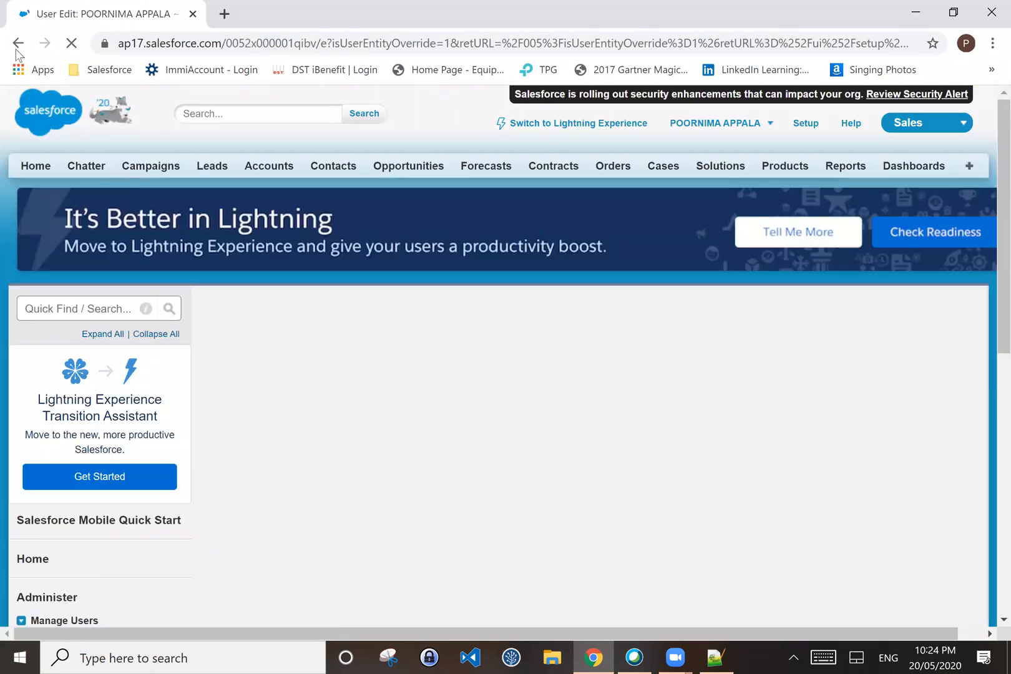
left_click(18, 43)
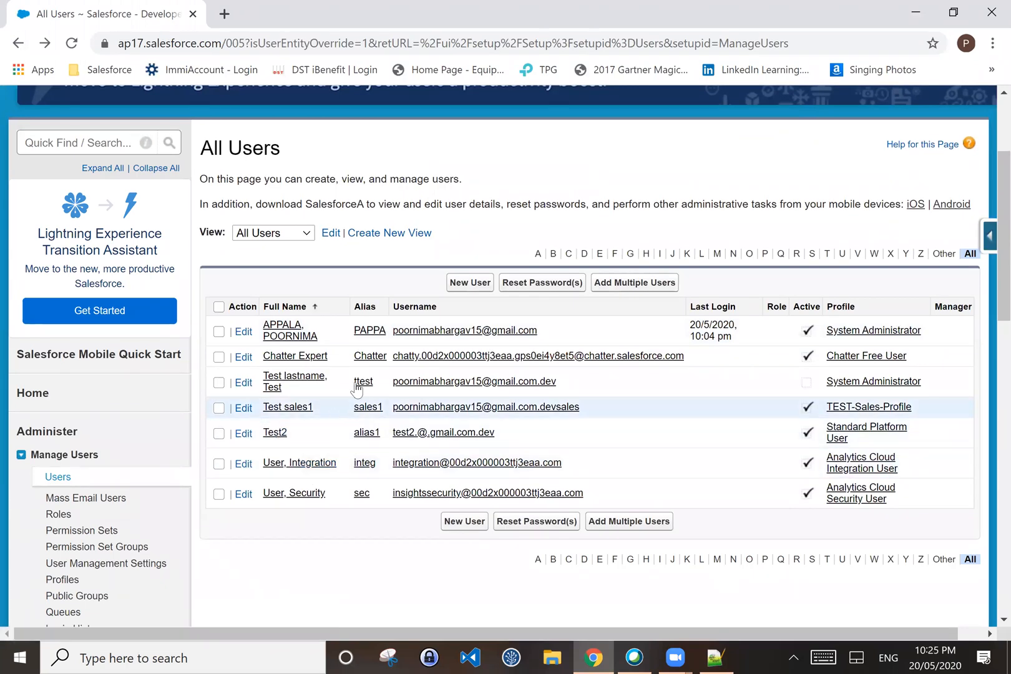
left_click(273, 385)
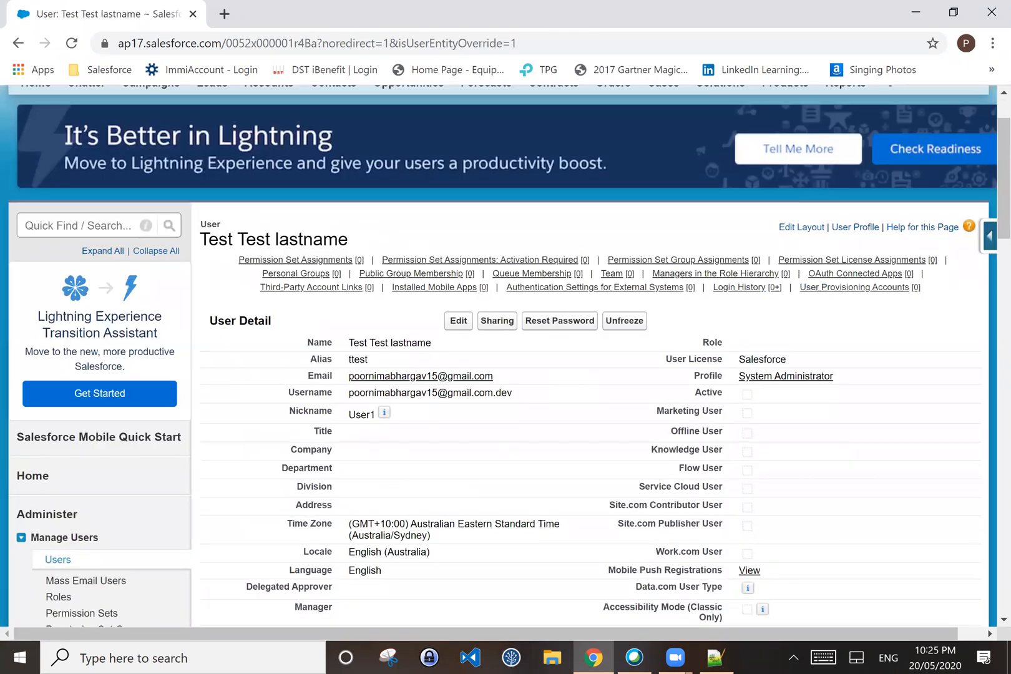
left_click(458, 320)
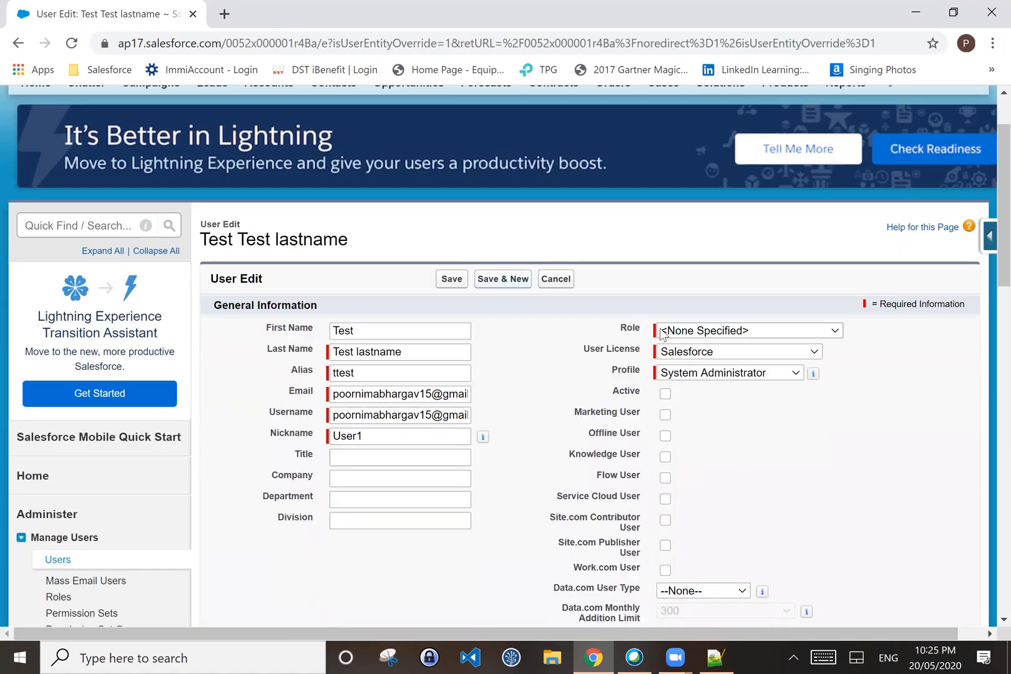
Step: Give the test user the Developer role, save, and highlight the Role field
left_click(666, 332)
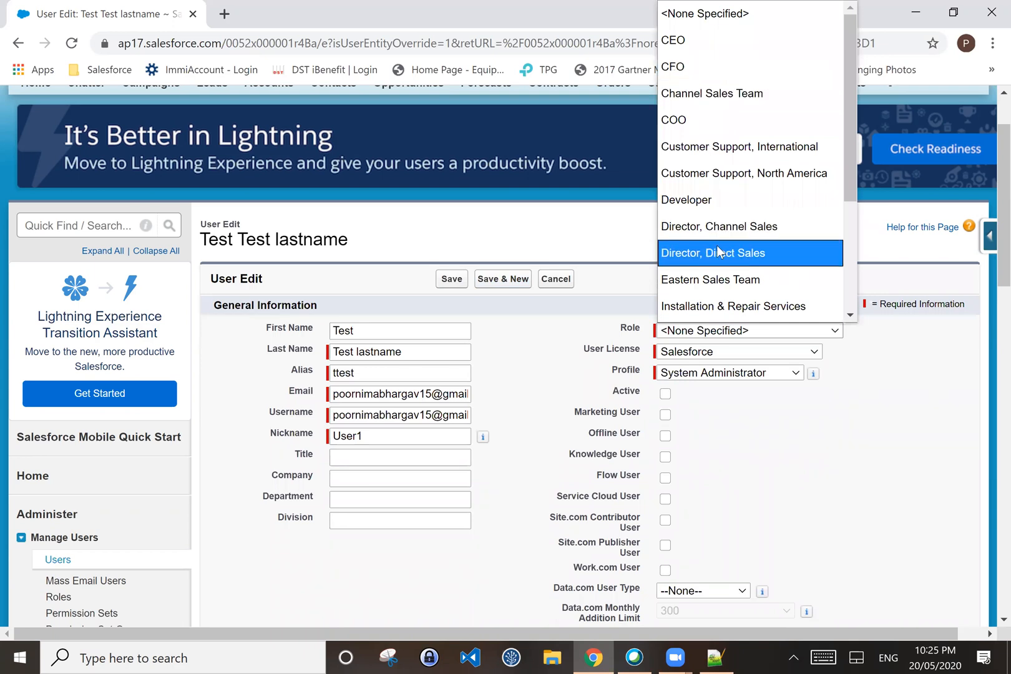
left_click(705, 200)
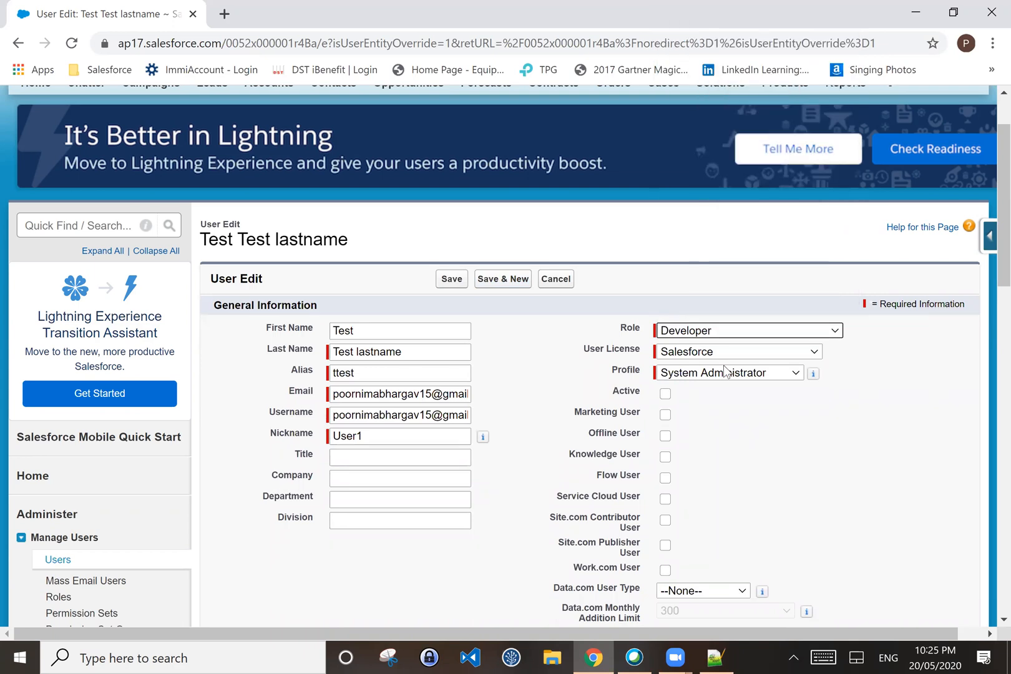
scroll(765, 453, "down", 2)
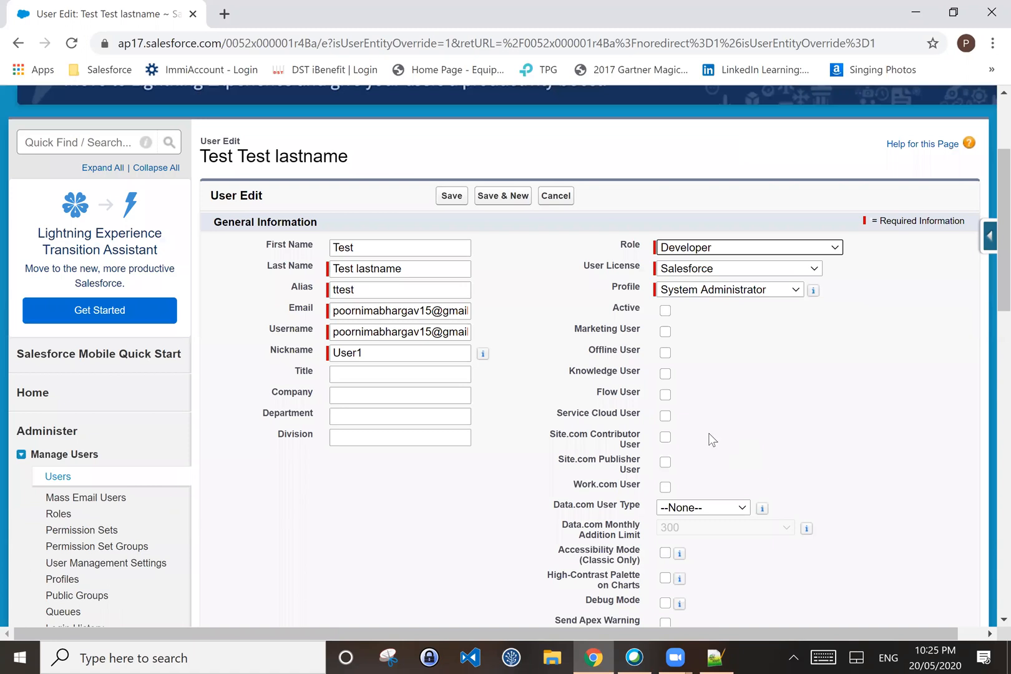
scroll(707, 429, "down", 1)
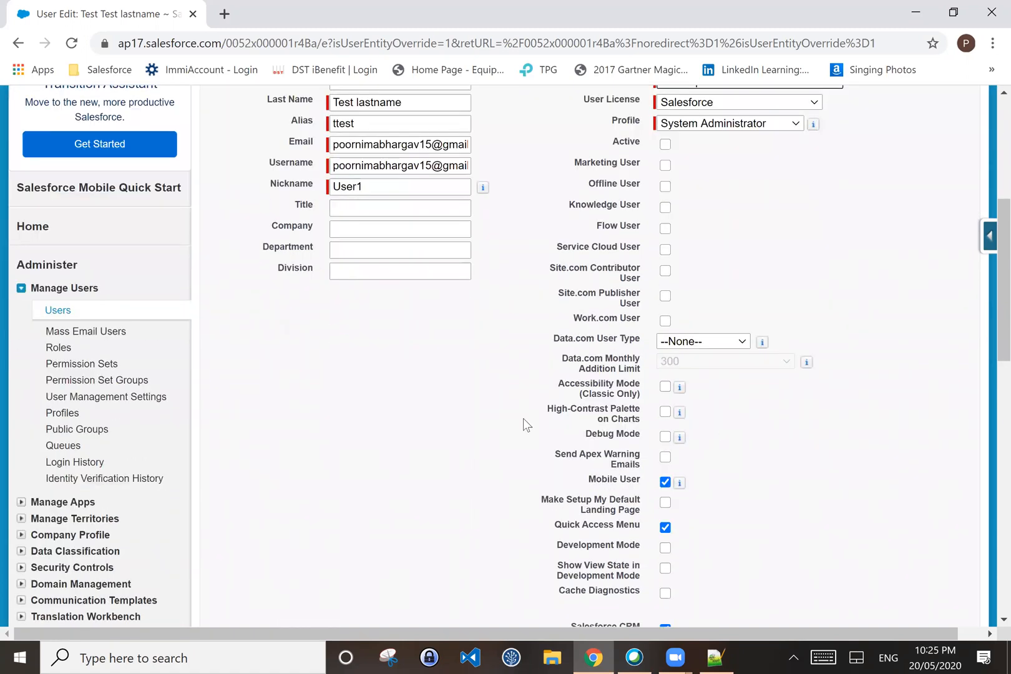
scroll(442, 190, "up", 2)
left_click(448, 197)
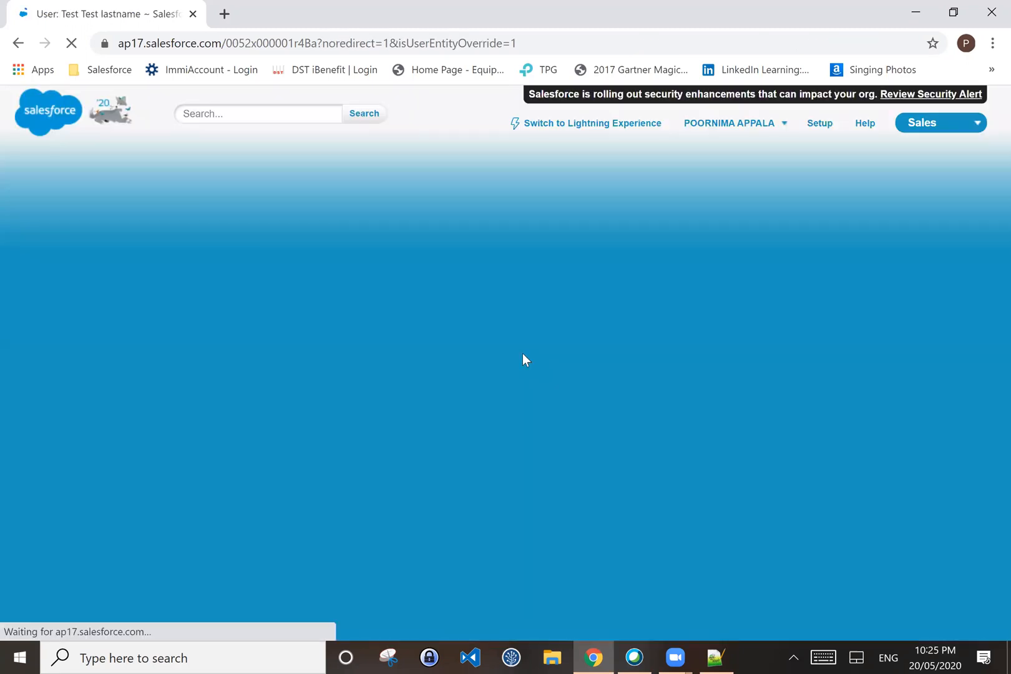
scroll(523, 353, "down", 3)
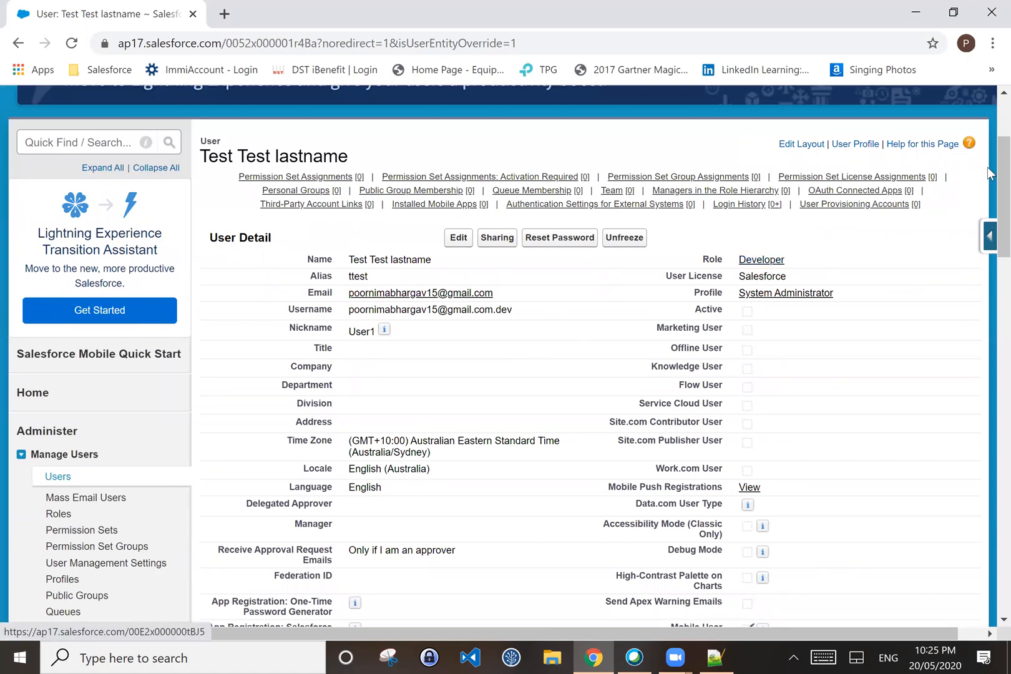
left_click_drag(786, 258, 704, 256)
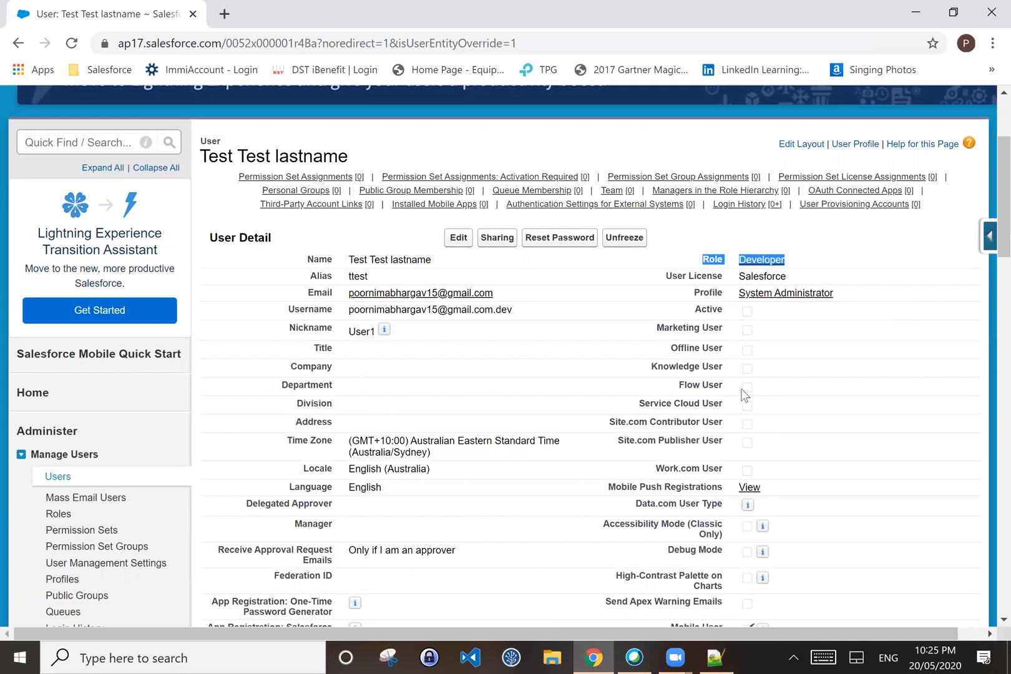
Step: Open Roles in Setup and display the role hierarchy with Developer and Tester under CEO
left_click(56, 513)
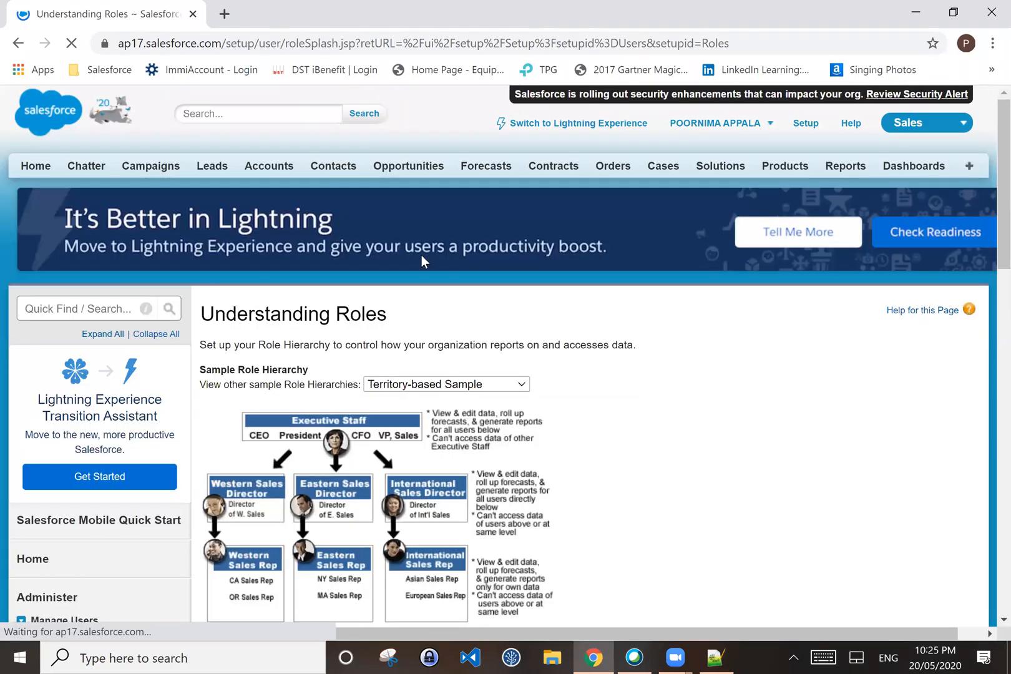
scroll(571, 485, "down", 3)
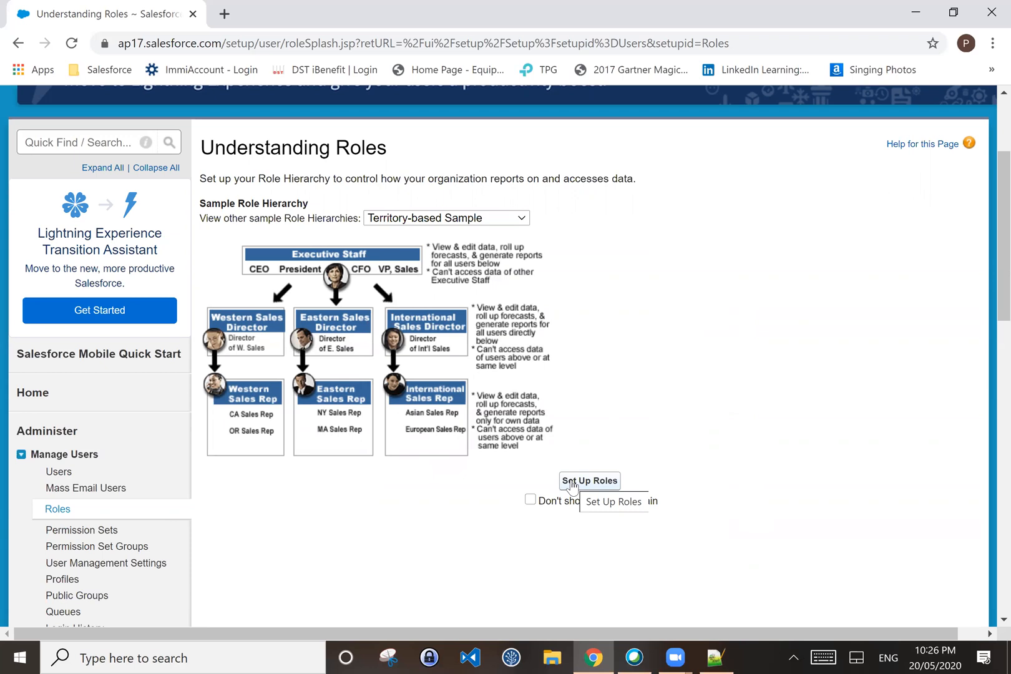
left_click(571, 482)
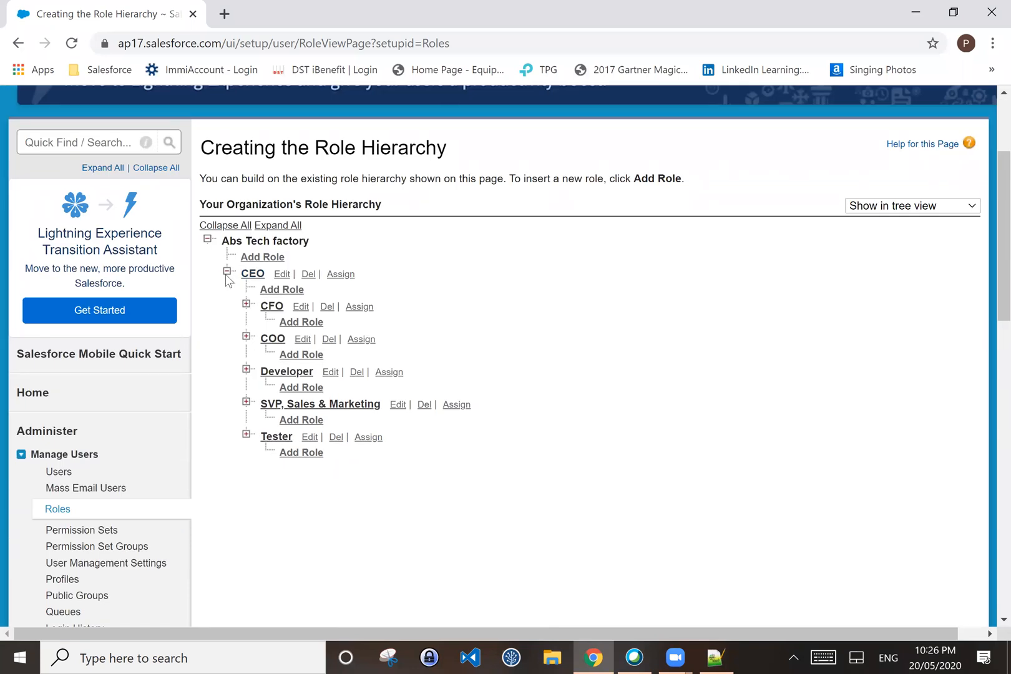
left_click(227, 271)
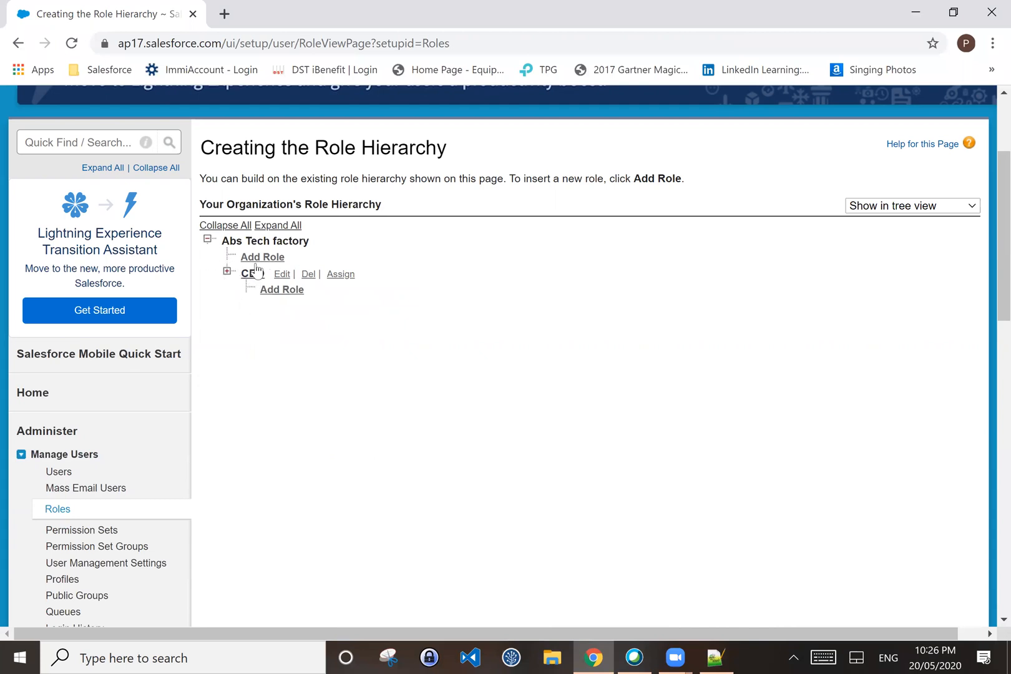
left_click(227, 273)
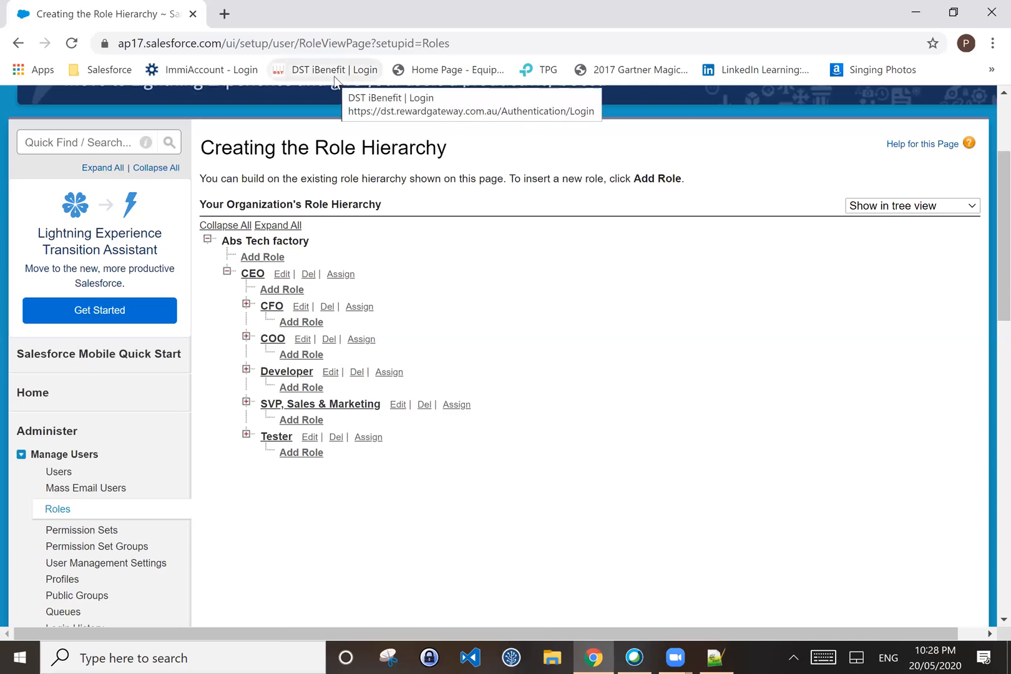
Step: Switch from Salesforce to the empty Notepad++ document new 3
scroll(567, 566, "down", 2)
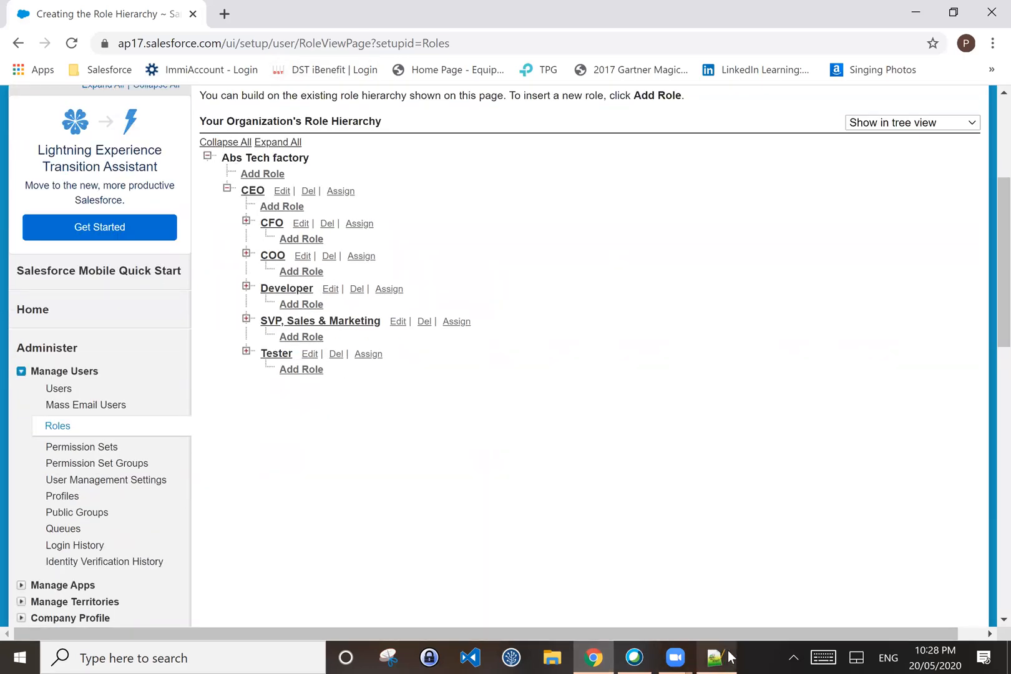
mouse_move(730, 658)
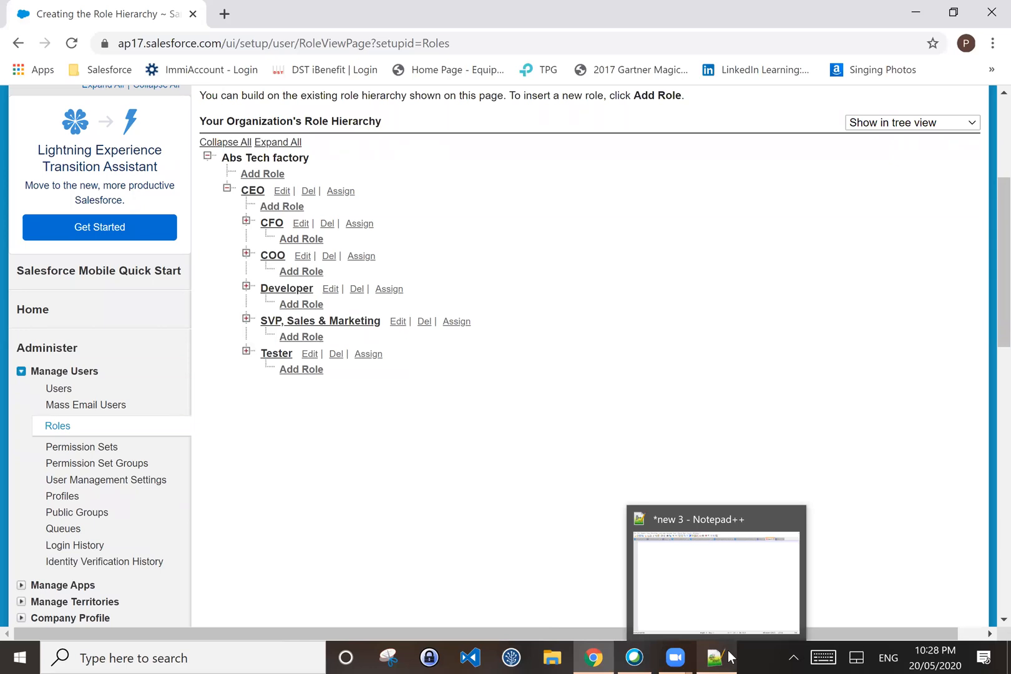
left_click(704, 621)
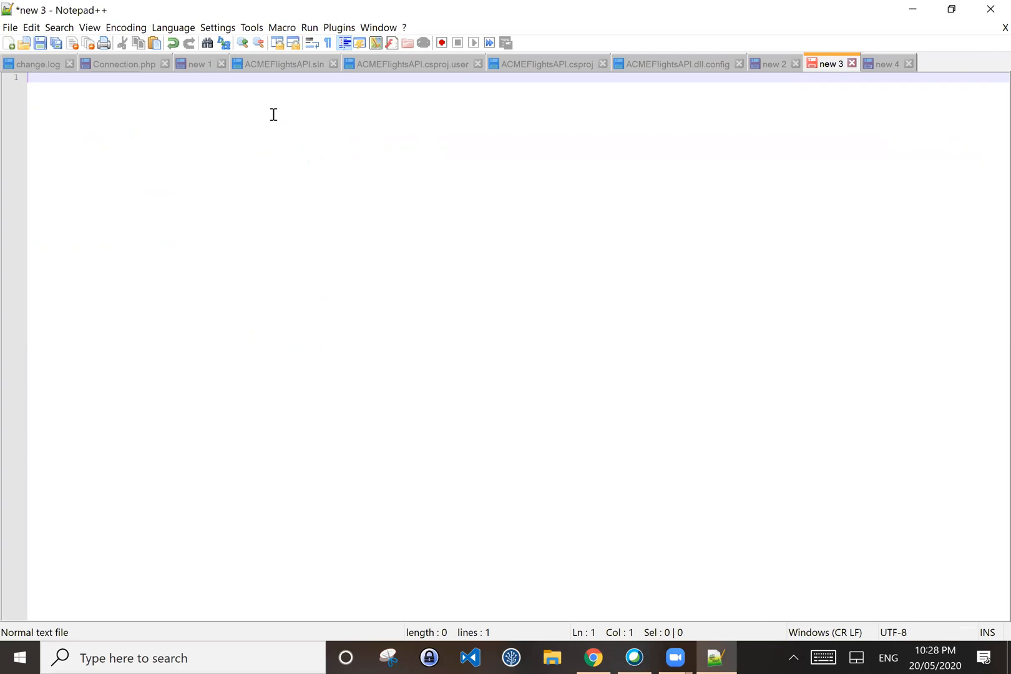
Step: Type the first note line 'Objects;Database Table.'
type("o")
key("BackSpace")
type("Objects;Dat")
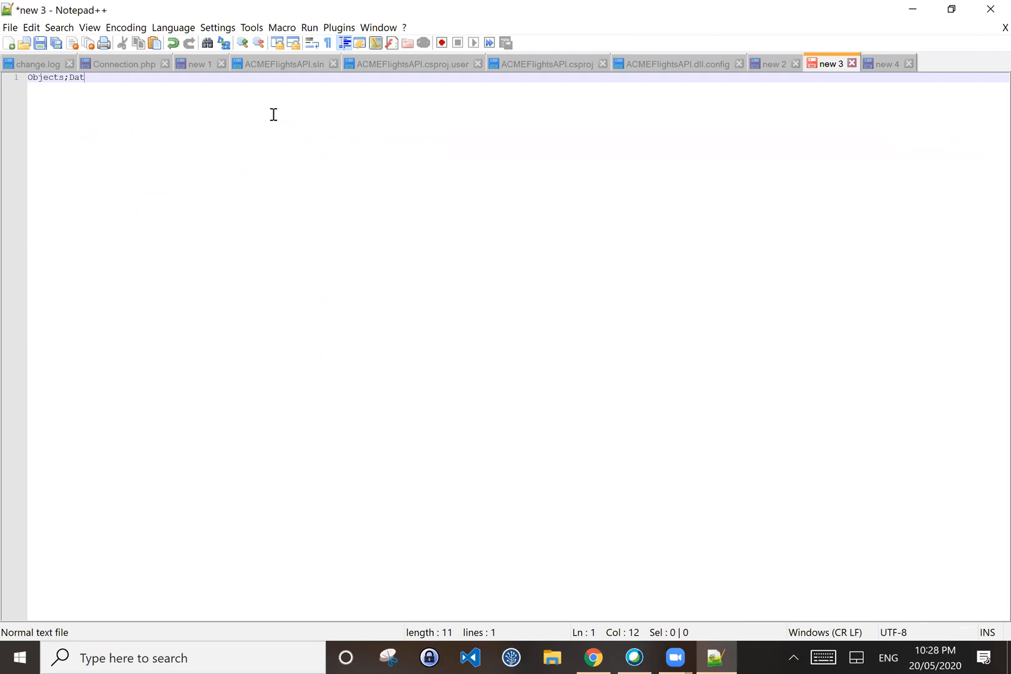
type("abase Table.")
key("Return")
Step: Add the second line 'Two types of Objects:standarad and custom.' and start a new line
key("Tab")
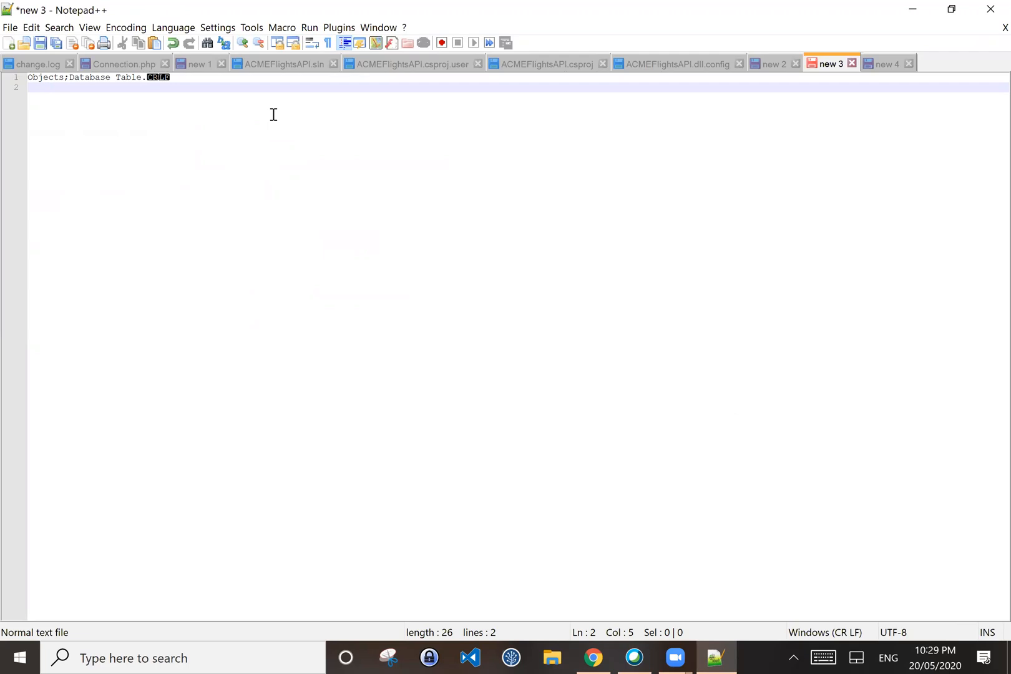
type("Tab")
key("BackSpace")
key("BackSpace")
key("BackSpace")
key("BackSpace")
key("BackSpace")
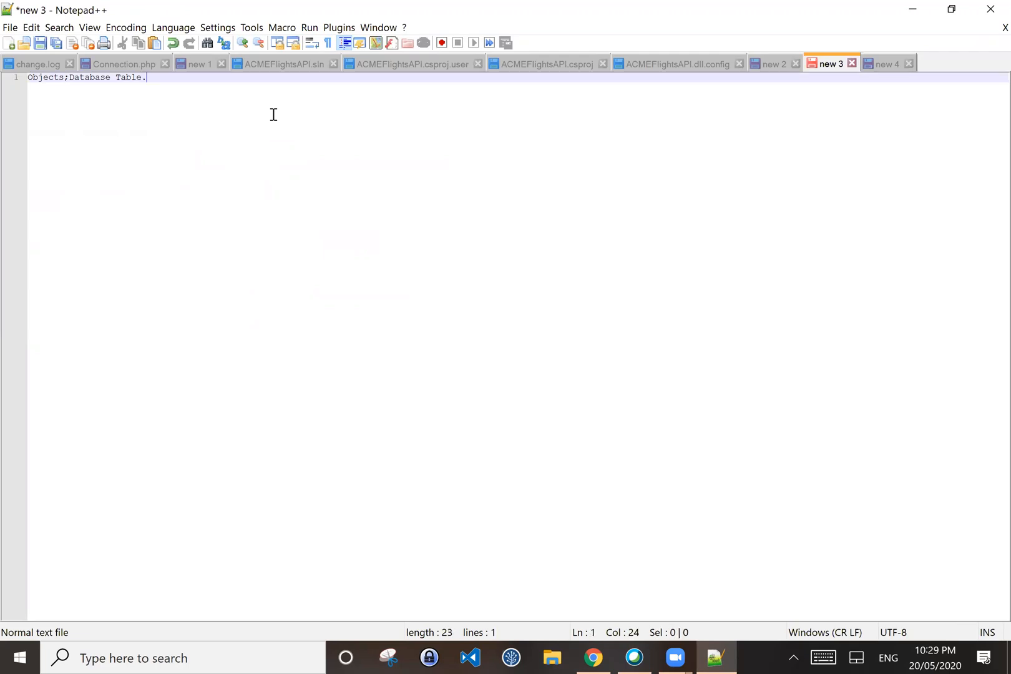
key("Return")
type("Two types of t")
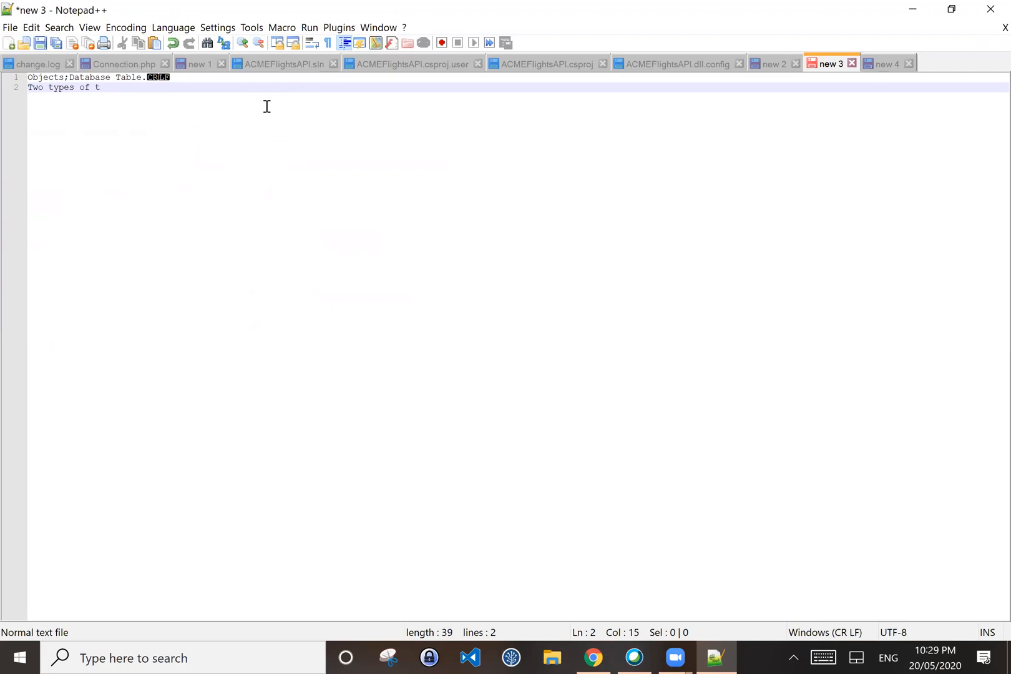
type("ables:satandat")
key("BackSpace")
key("BackSpace")
key("BackSpace")
key("BackSpace")
key("BackSpace")
key("BackSpace")
type("Objects")
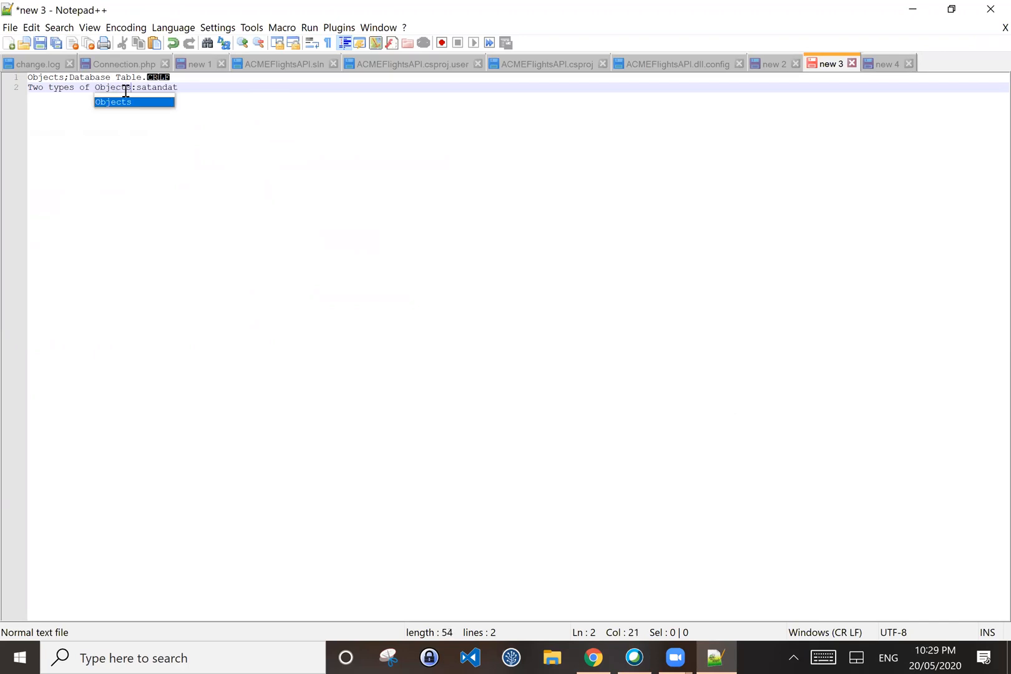
left_click(188, 88)
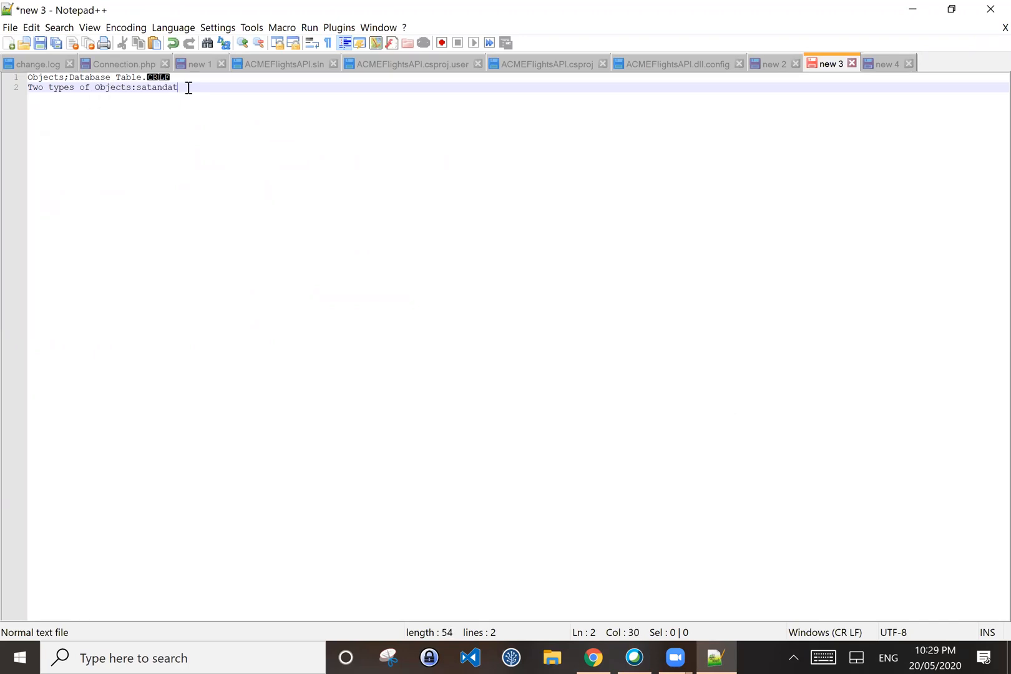
key("BackSpace")
key("BackSpace")
key("BackSpace")
key("BackSpace")
key("BackSpace")
key("BackSpace")
key("BackSpace")
type("tandarad and custom.")
key("Return")
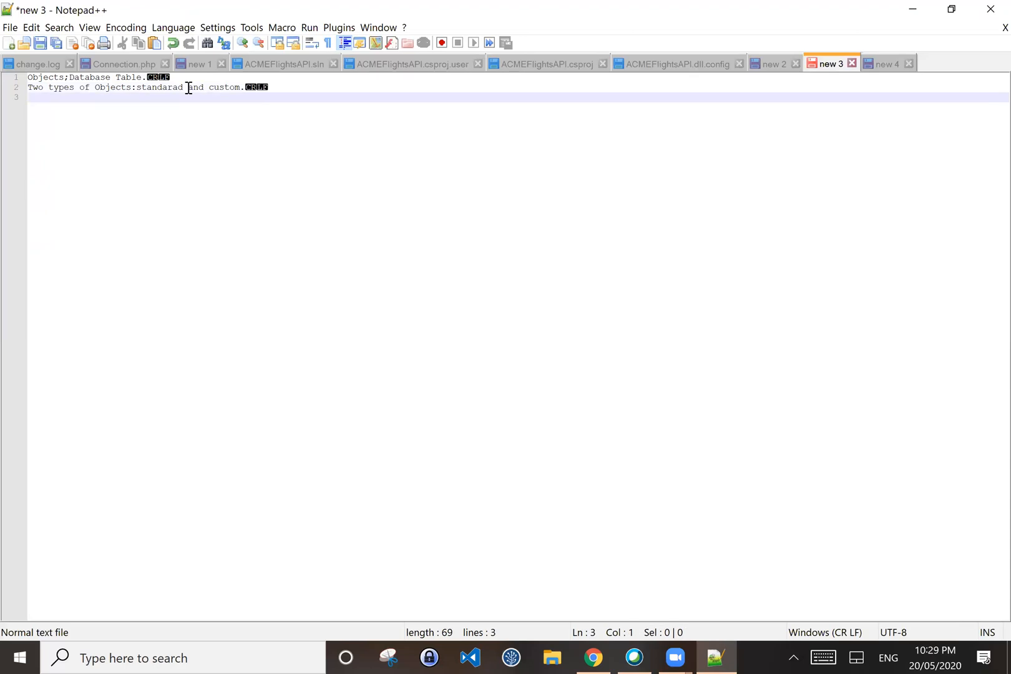
Step: Write line 3 'Standard: We cannot delte standard objects'
type("Standar")
type("d")
key("BackSpace")
type("d:")
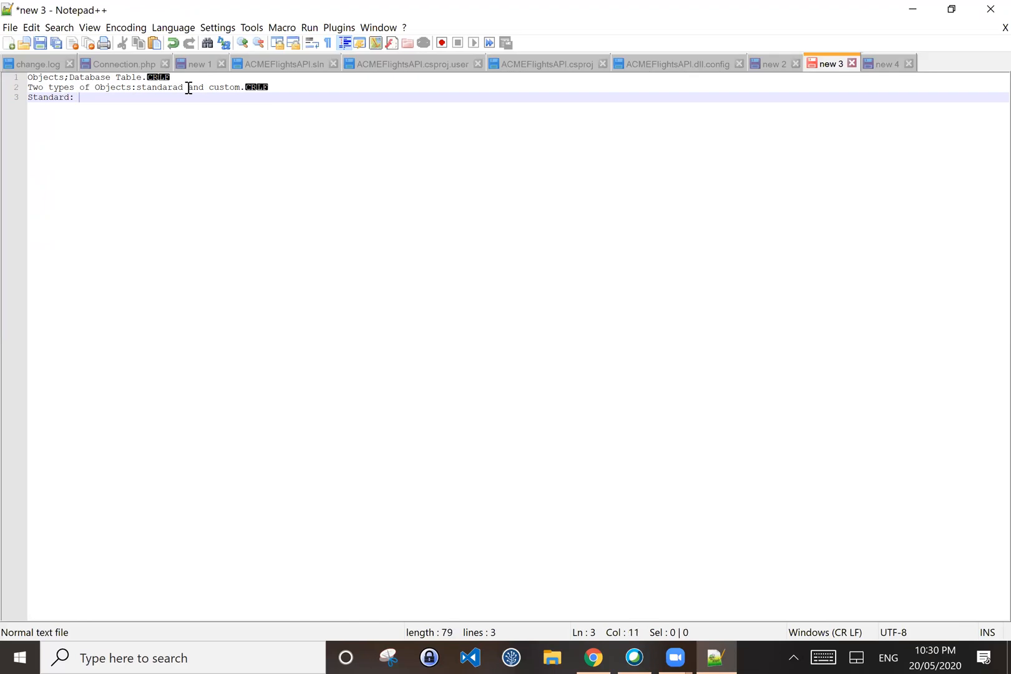
key("Tab")
key("Left")
key("Left")
key("Left")
key("Left")
key("Left")
key("Left")
key("Left")
key("Left")
key("Left")
key("Left")
key("Left")
key("Left")
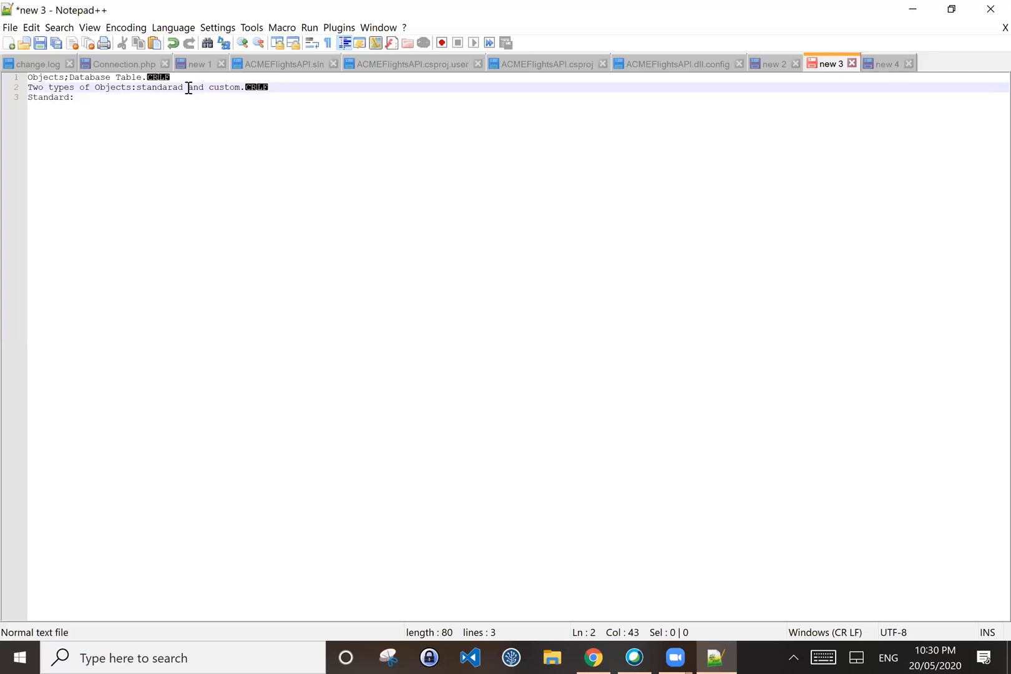
key("Down")
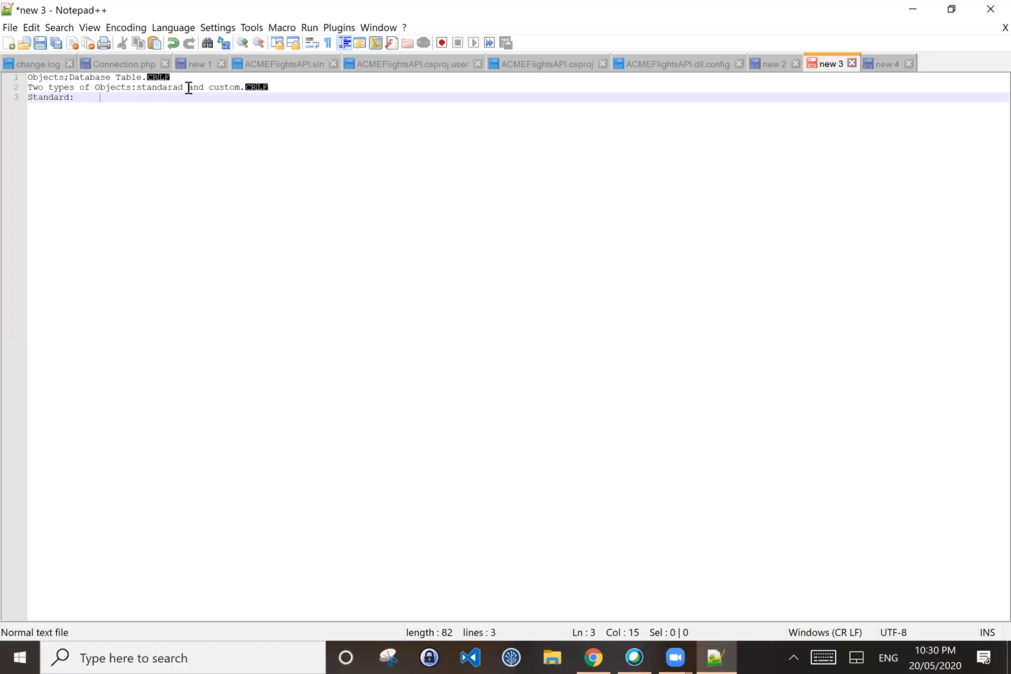
type("We")
type(" cannot")
type(" delte")
type("stan")
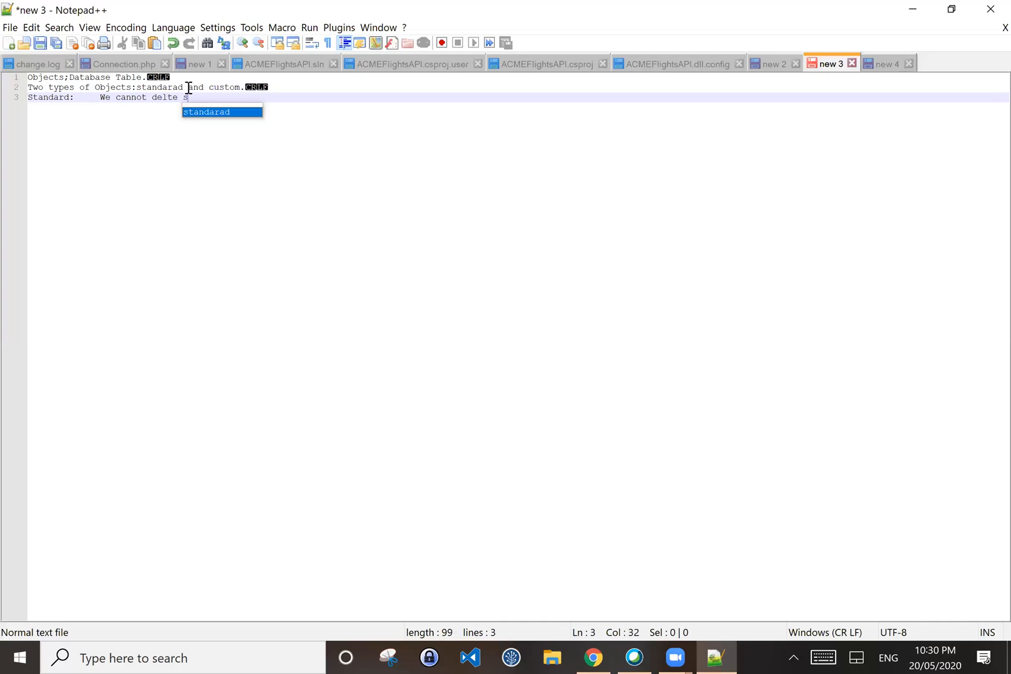
type("dard ")
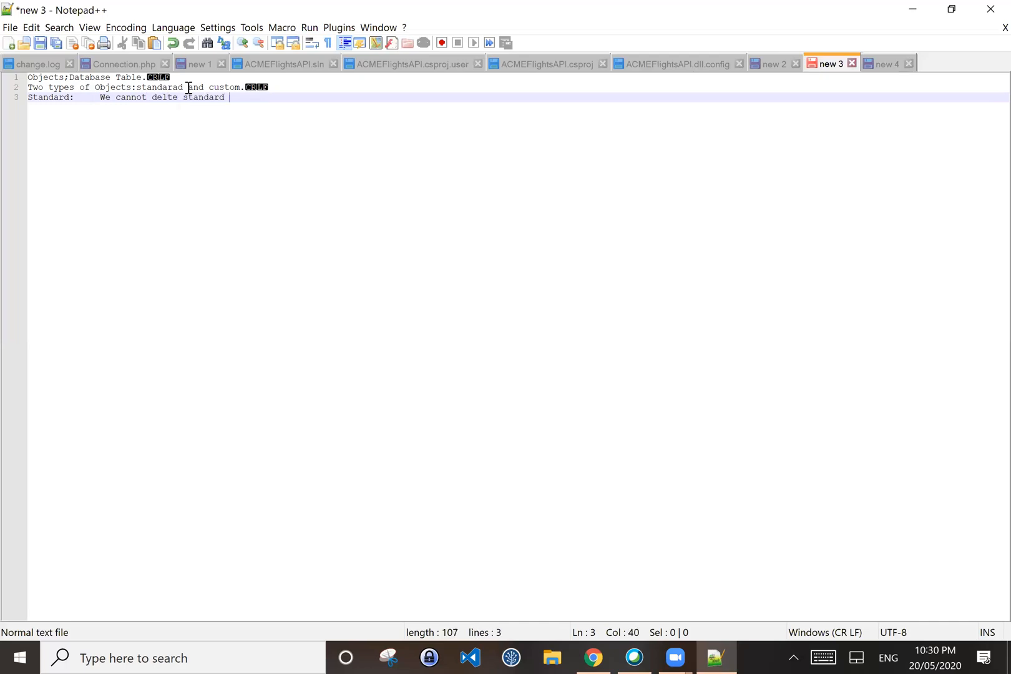
type("object")
type("s")
key("Return")
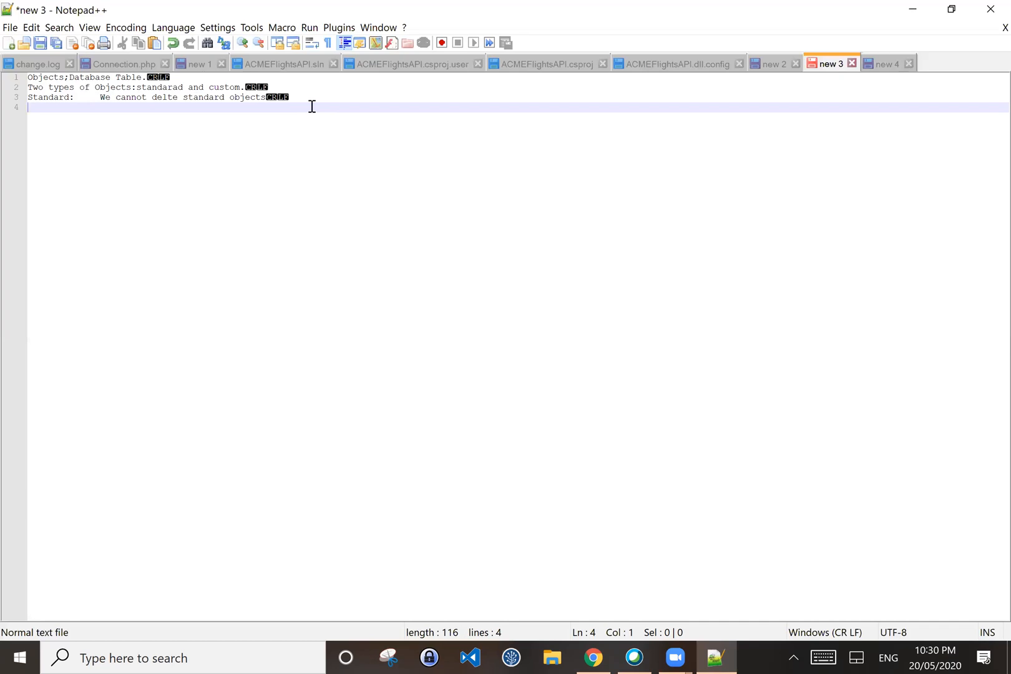
Step: Type line 4 'we can create Create custom fields In Standard objects.'
type("we can create ")
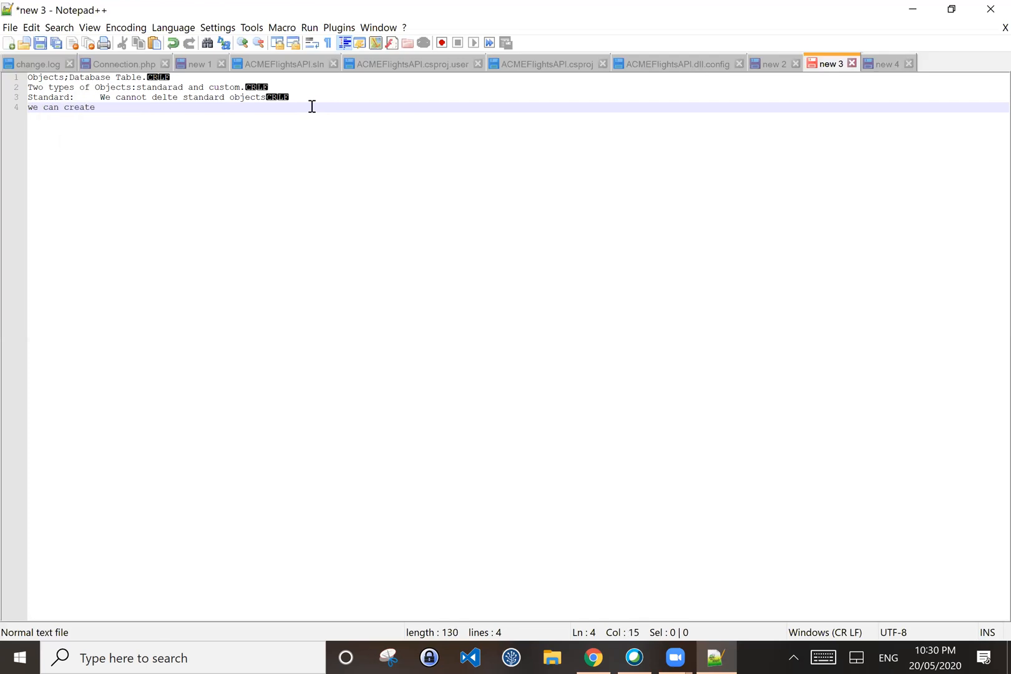
type("the")
key("BackSpace")
key("BackSpace")
key("BackSpace")
key("BackSpace")
type("CR")
key("BackSpace")
type("reat")
type("e ")
type("cus")
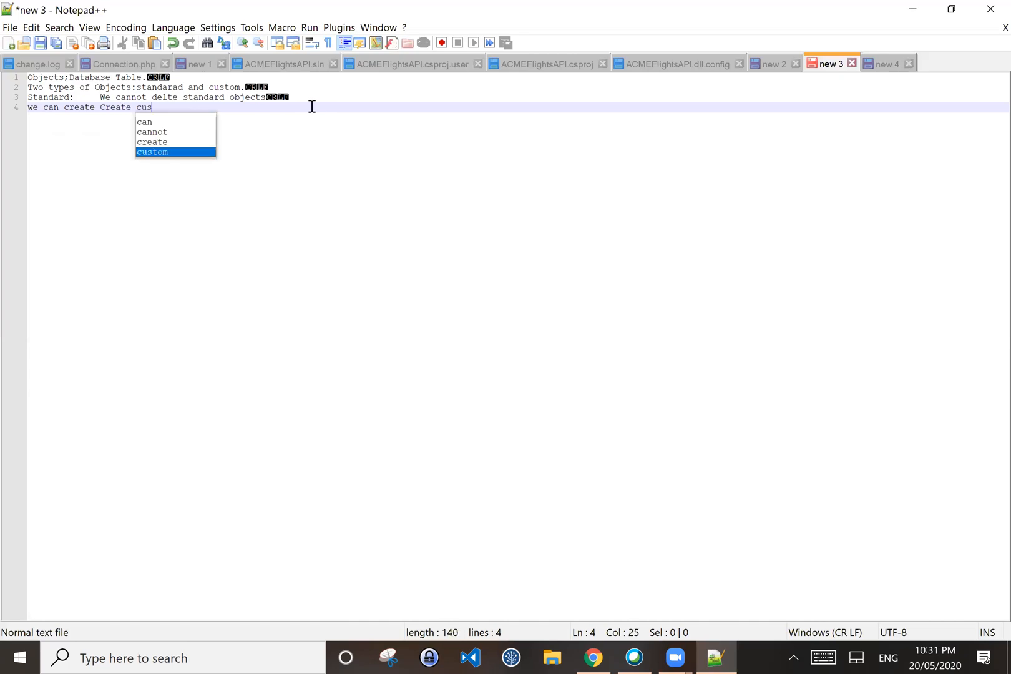
type("tom fields")
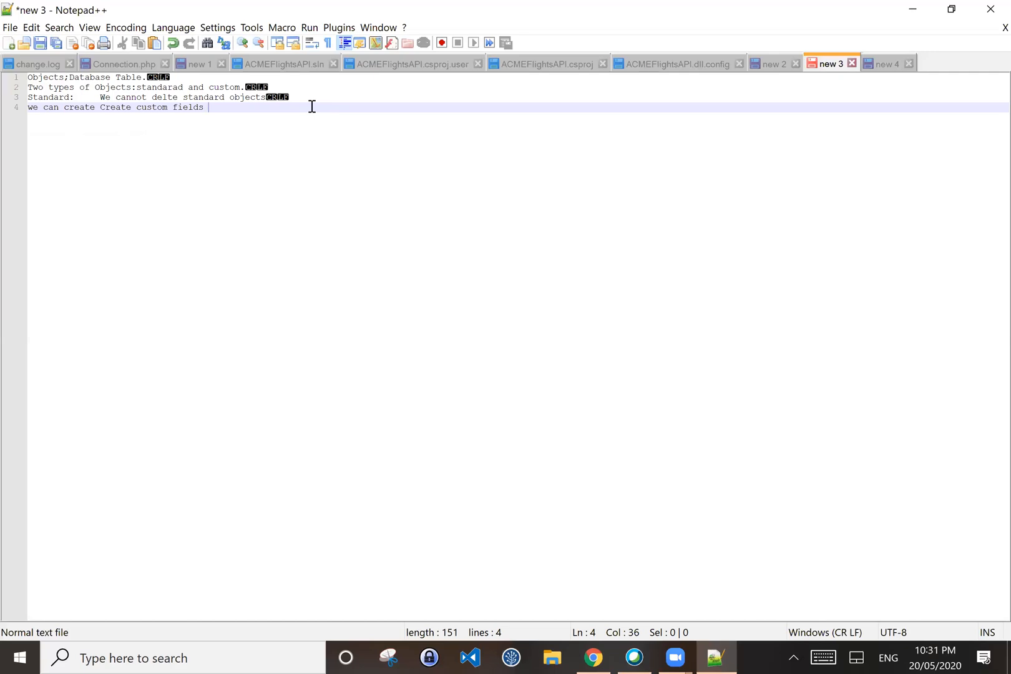
type("In objects")
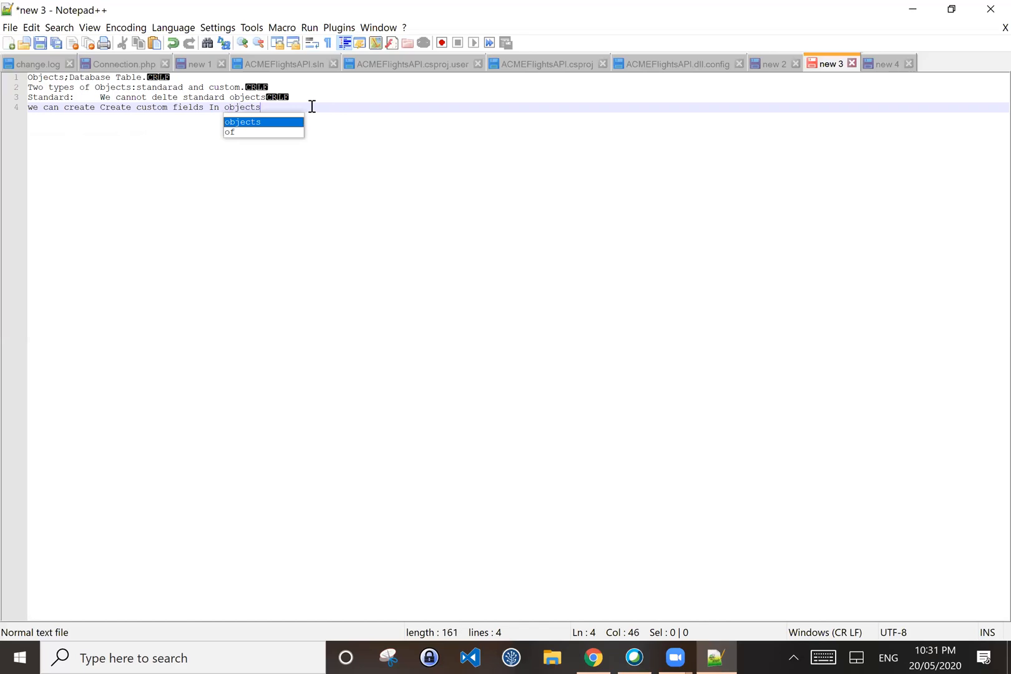
type(".")
key("Left")
key("Left")
key("Left")
key("Left")
key("Left")
key("Left")
type("Standar")
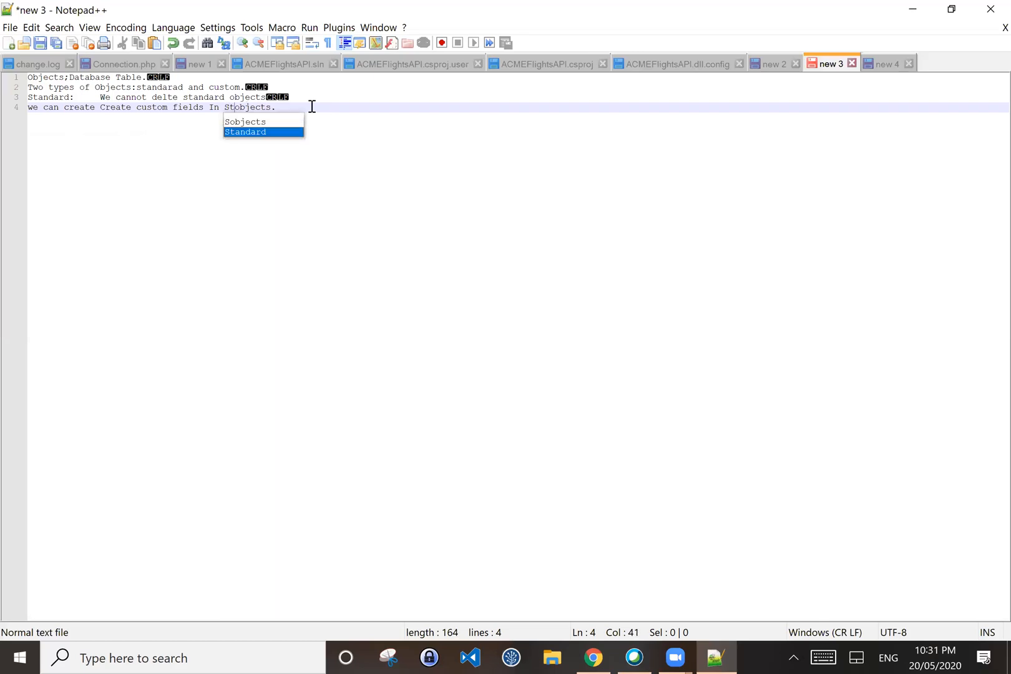
type("d")
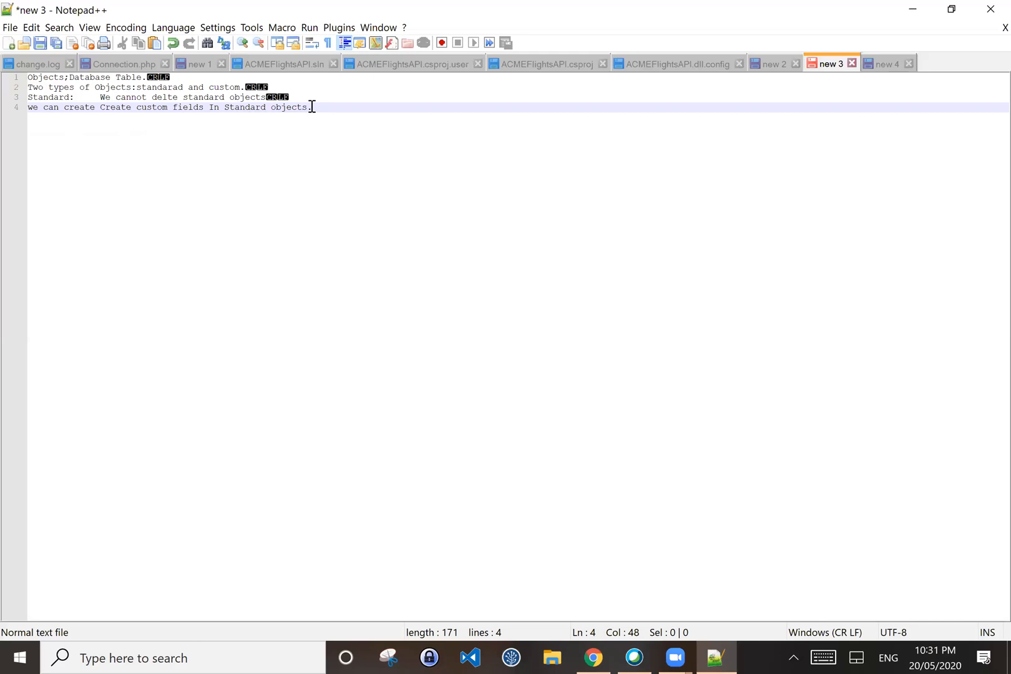
Step: Correct 'delte' to 'delete' and indent line 4 under the Standard entry
left_click(167, 97)
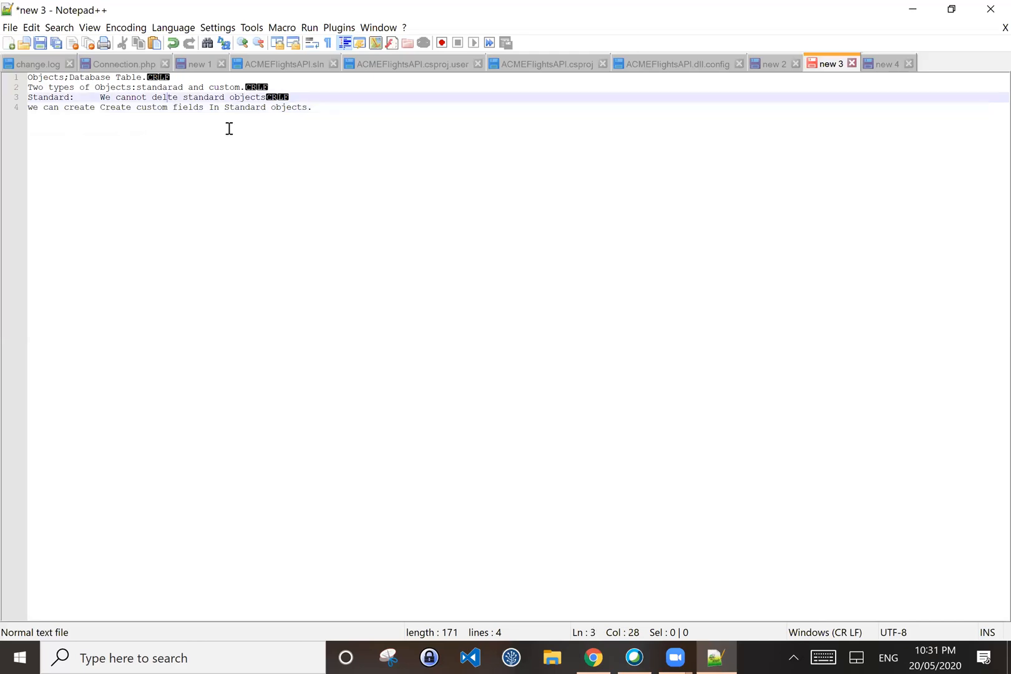
type("e")
left_click(28, 107)
key("Tab")
key("Tab")
key("Tab")
key("Tab")
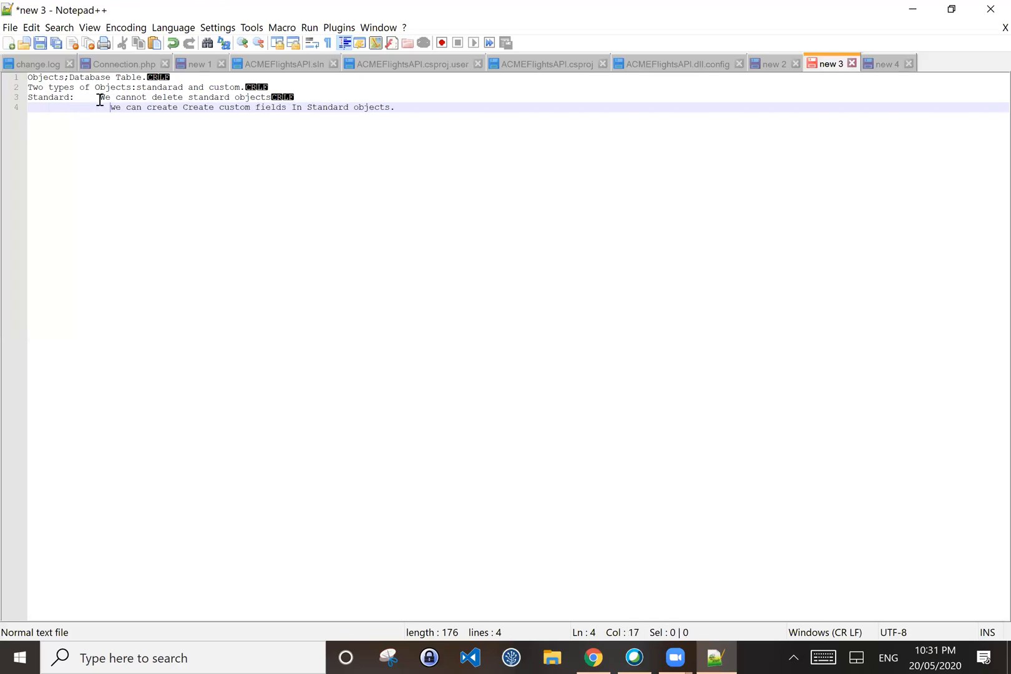
Step: Number the two Standard notes 1) and 2) and start a new indented line below
left_click(100, 98)
type("1)")
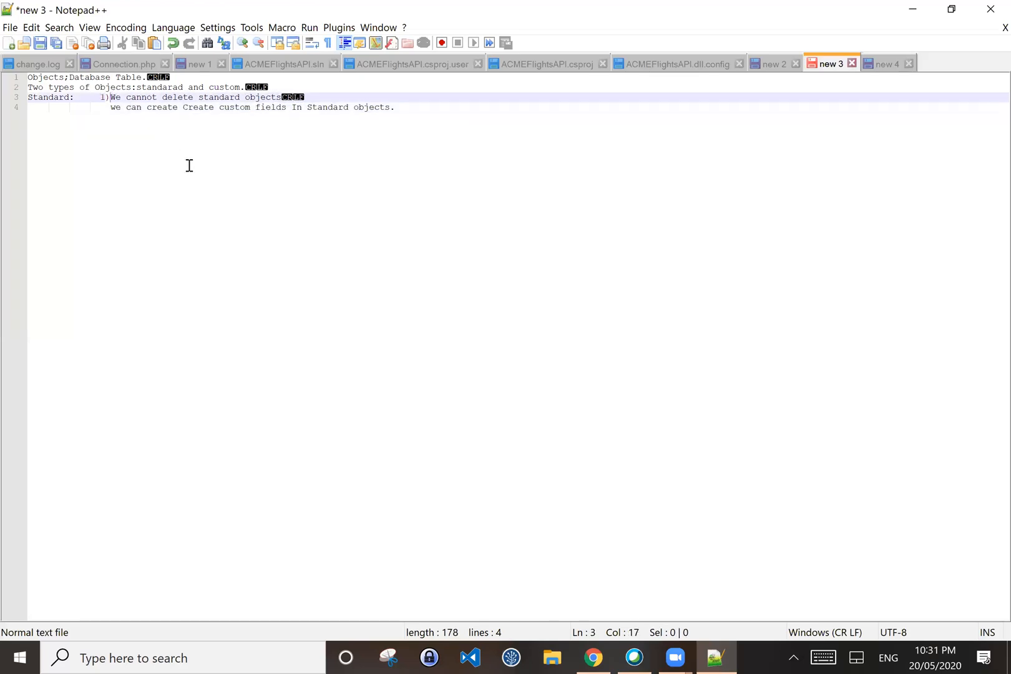
left_click(99, 106)
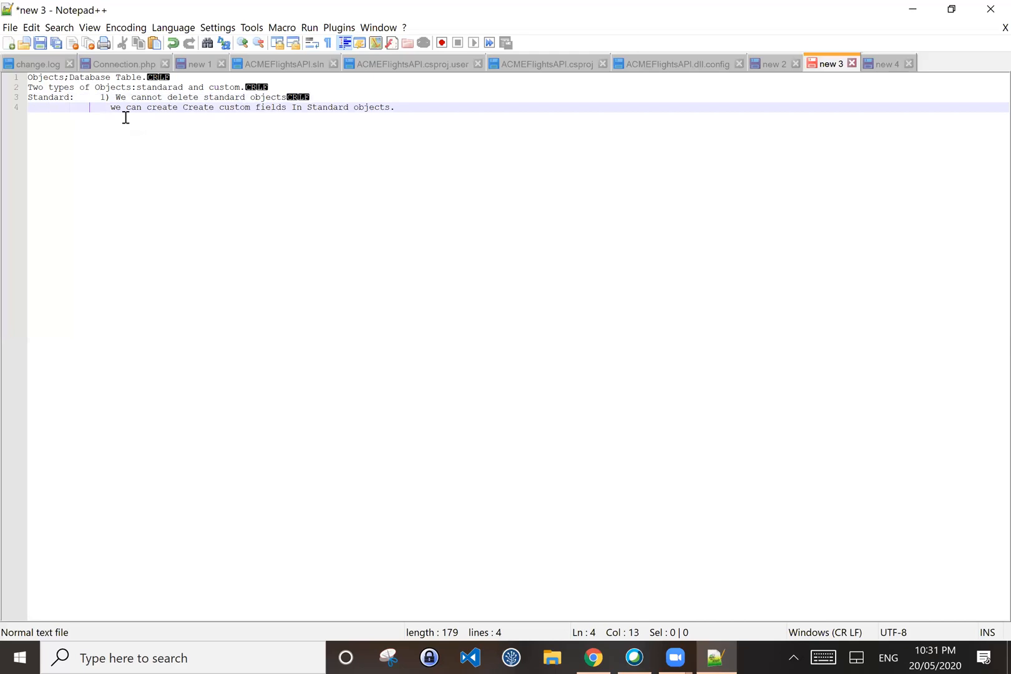
type("2)")
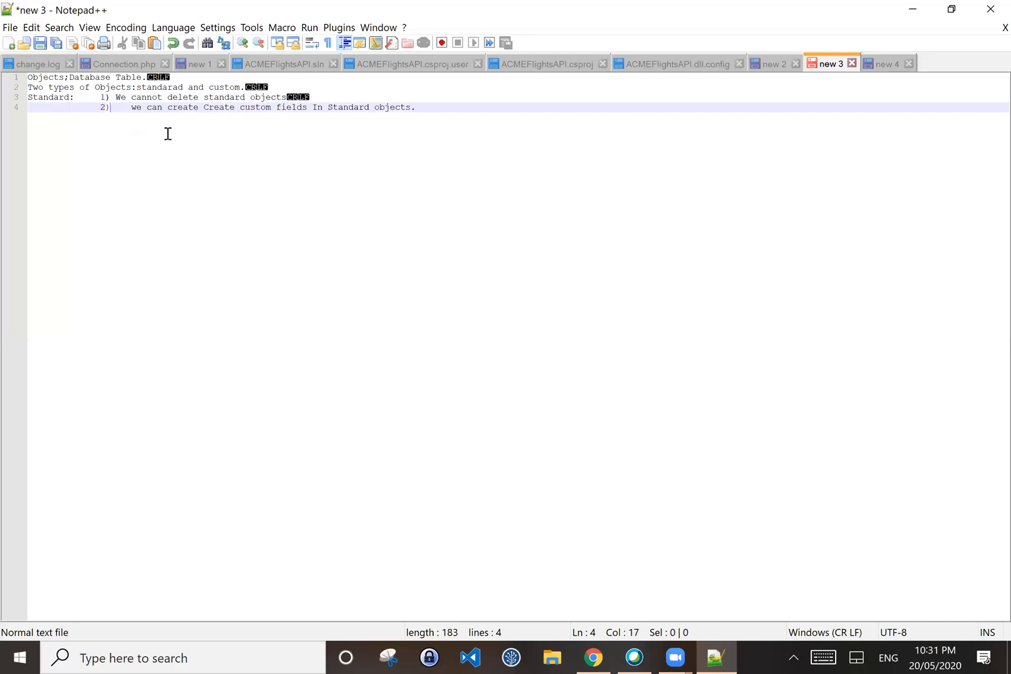
key("Delete")
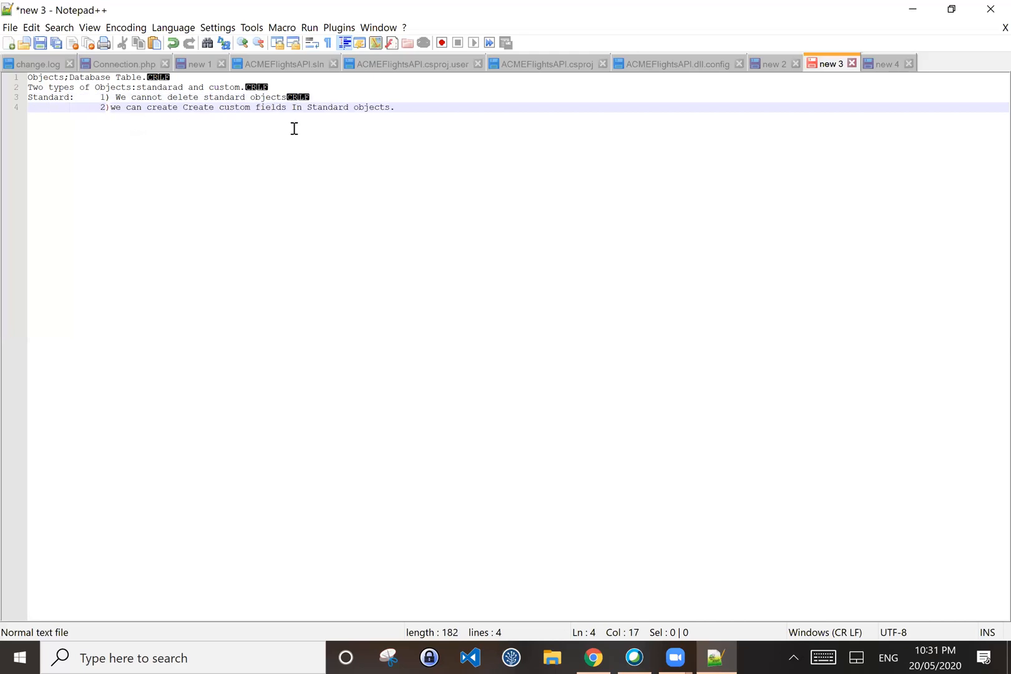
key("End")
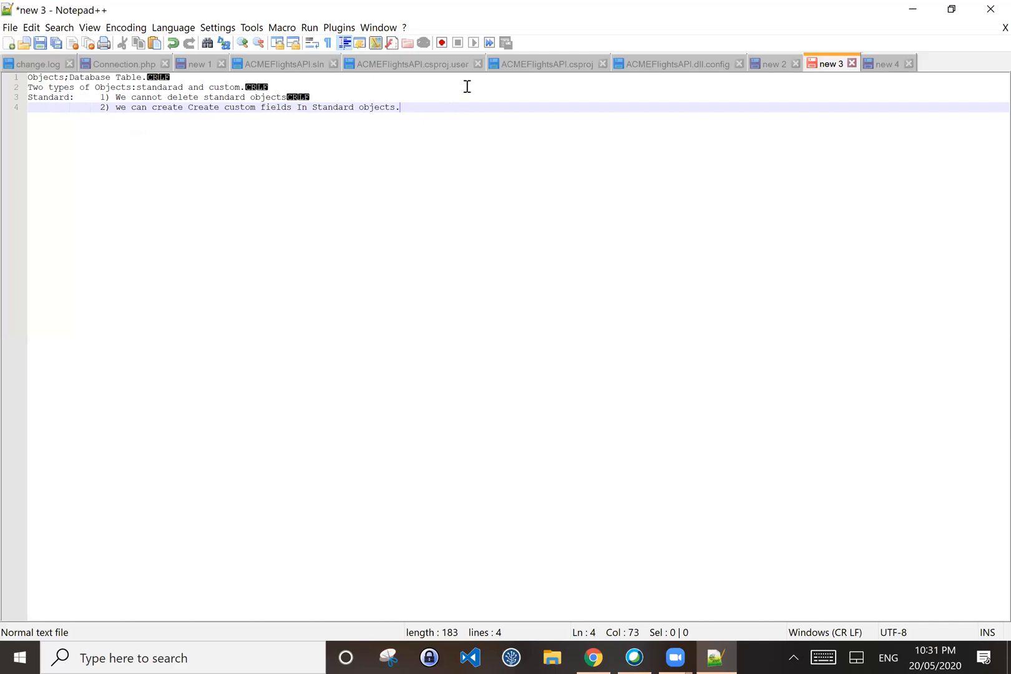
key("Return")
key("BackSpace")
key("BackSpace")
key("BackSpace")
key("BackSpace")
key("BackSpace")
key("BackSpace")
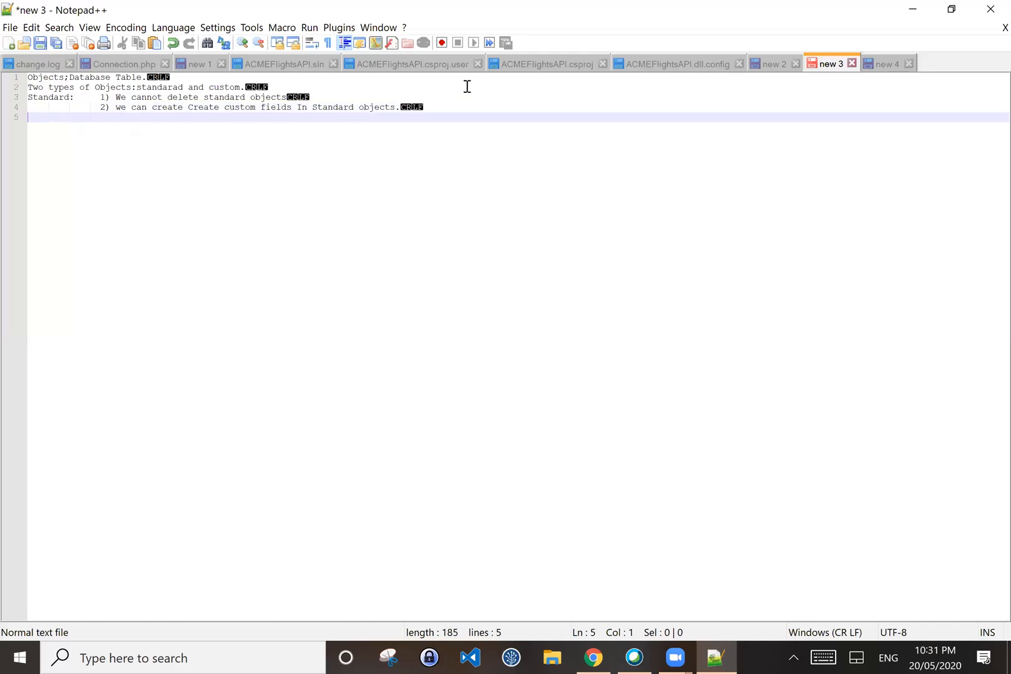
key("Return")
key("BackSpace")
key("BackSpace")
key("BackSpace")
key("BackSpace")
key("BackSpace")
key("BackSpace")
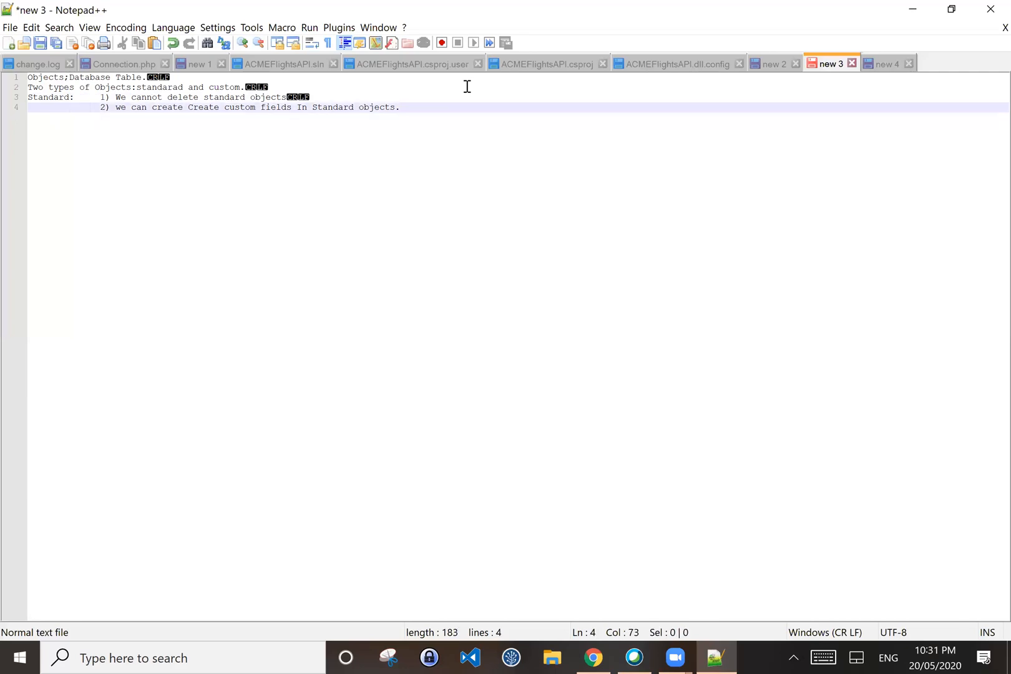
key("Return")
Step: Type the indented third point '3) Custom objects' on line 5
type("#0")
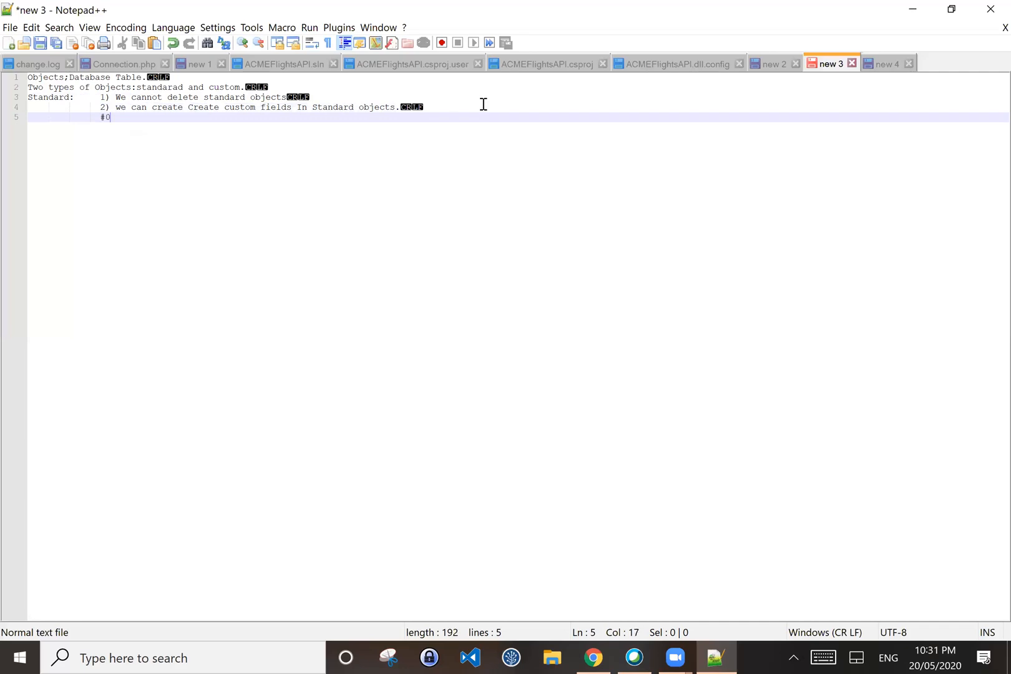
key("BackSpace")
key("BackSpace")
type("#0")
key("BackSpace")
key("BackSpace")
type("3)Custom ob")
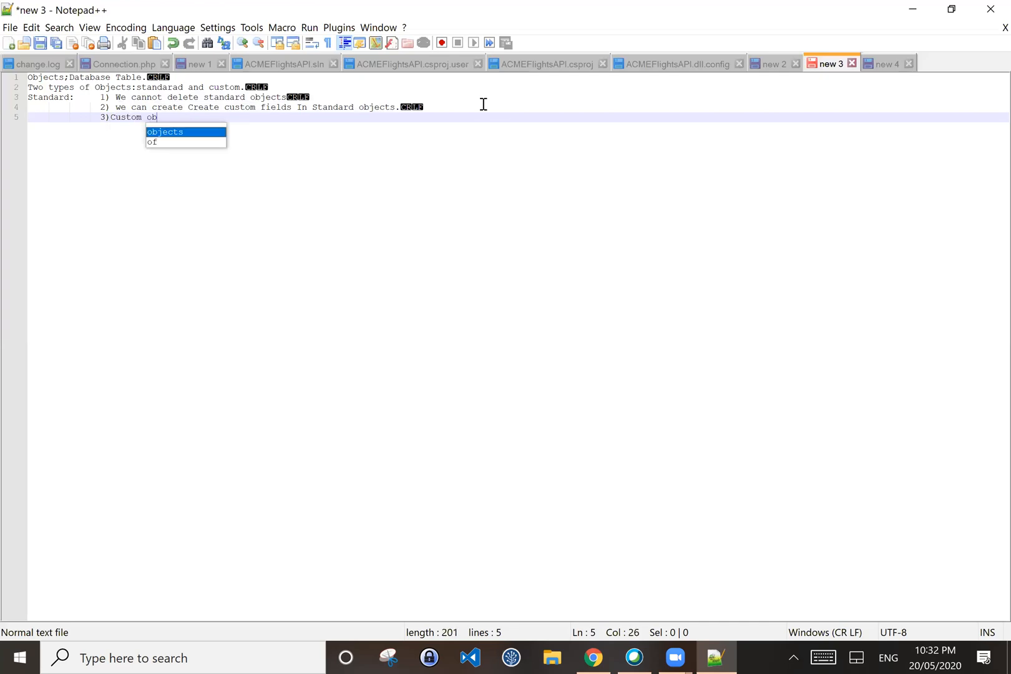
type("jects")
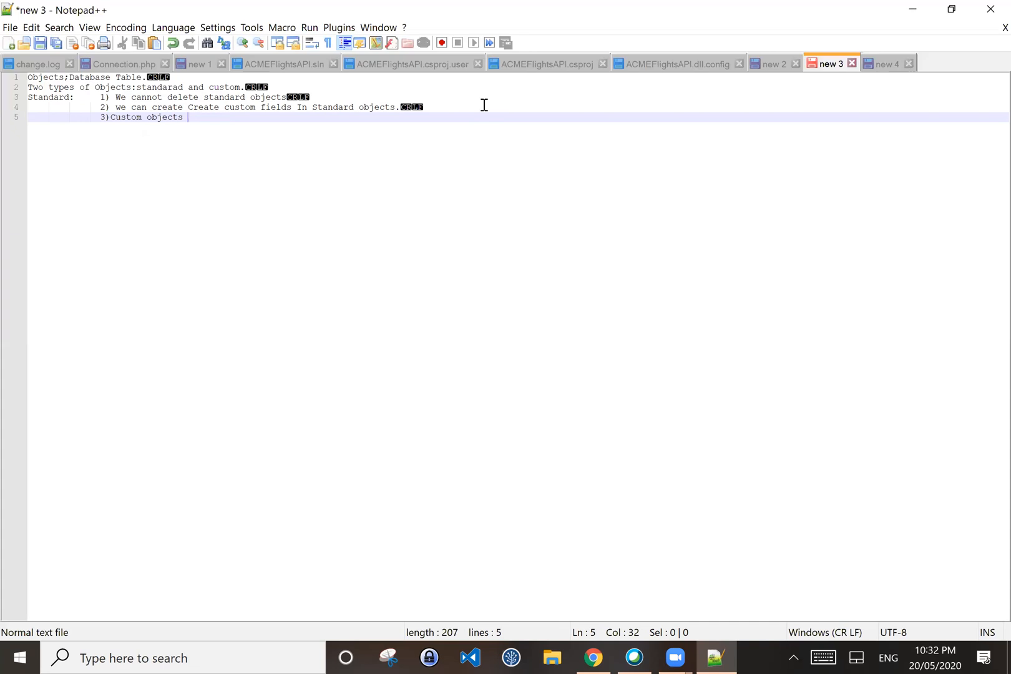
key("Left")
key("Left")
key("Left")
key("Left")
key("Left")
key("Left")
key("Left")
key("Left")
key("Left")
key("Left")
key("Left")
key("Right")
key("Right")
key("Right")
key("Right")
key("Right")
key("Right")
key("Right")
key("Right")
key("Right")
key("Right")
key("Right")
key("Right")
key("Right")
key("Right")
key("Right")
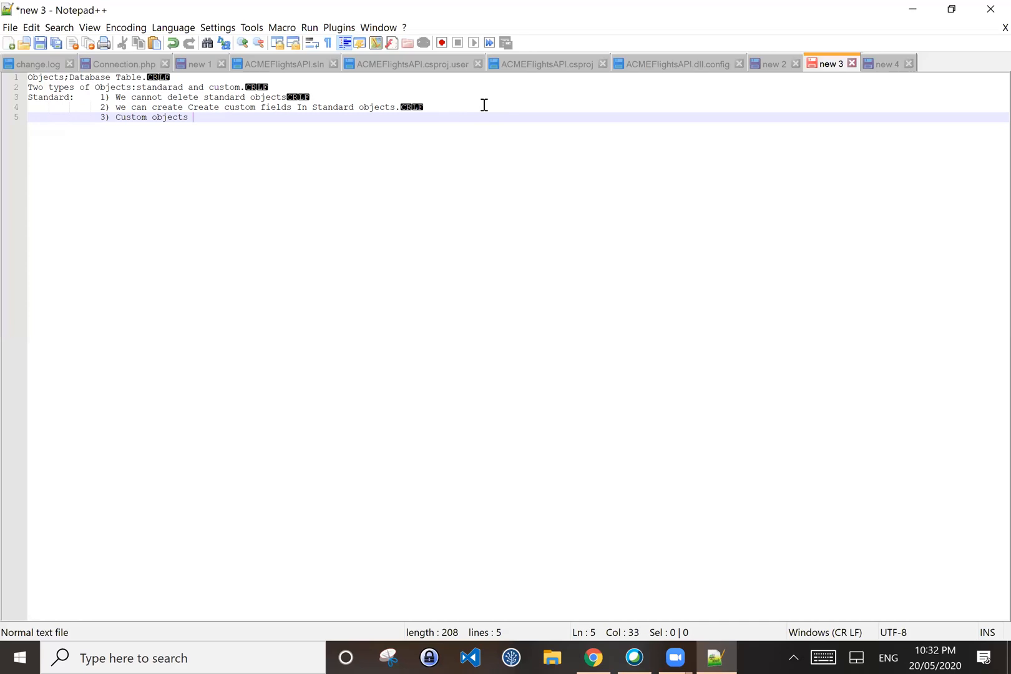
Step: Make line 5 a flush-left 'Custom objects:' heading and drop the period ending line 4
key("BackSpace")
type(":")
key("Left")
key("Left")
key("Left")
key("Left")
key("Left")
key("Left")
key("Left")
key("Left")
key("Left")
key("Left")
key("Left")
key("Left")
key("Left")
key("Left")
key("Left")
key("Left")
key("Left")
key("BackSpace")
key("BackSpace")
key("BackSpace")
key("BackSpace")
key("BackSpace")
key("BackSpace")
key("BackSpace")
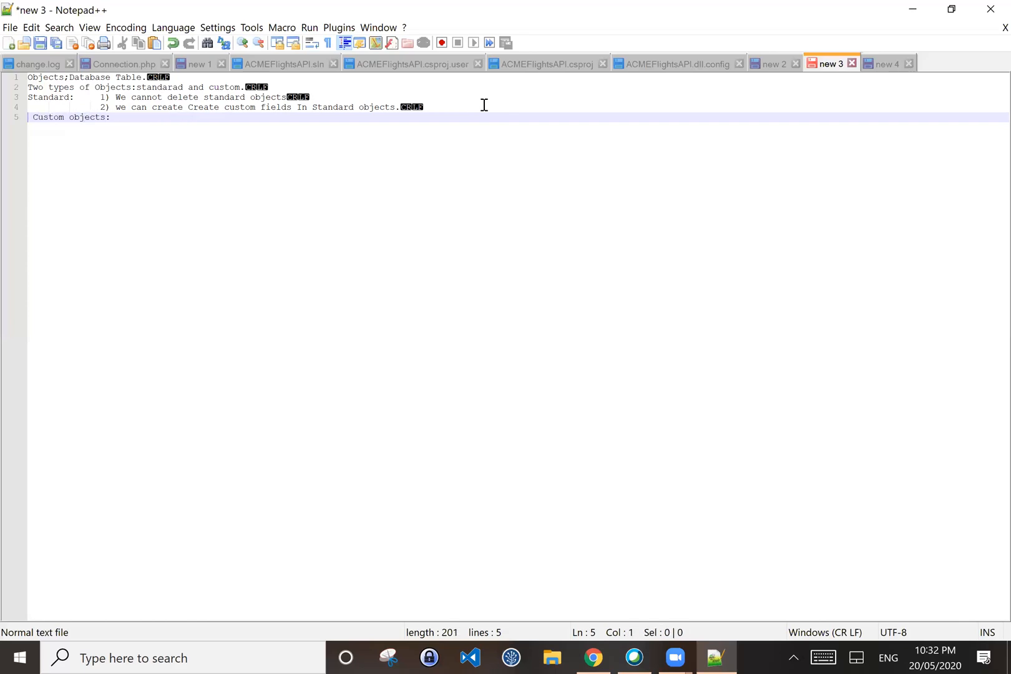
key("BackSpace")
key("Return")
key("BackSpace")
key("BackSpace")
key("Return")
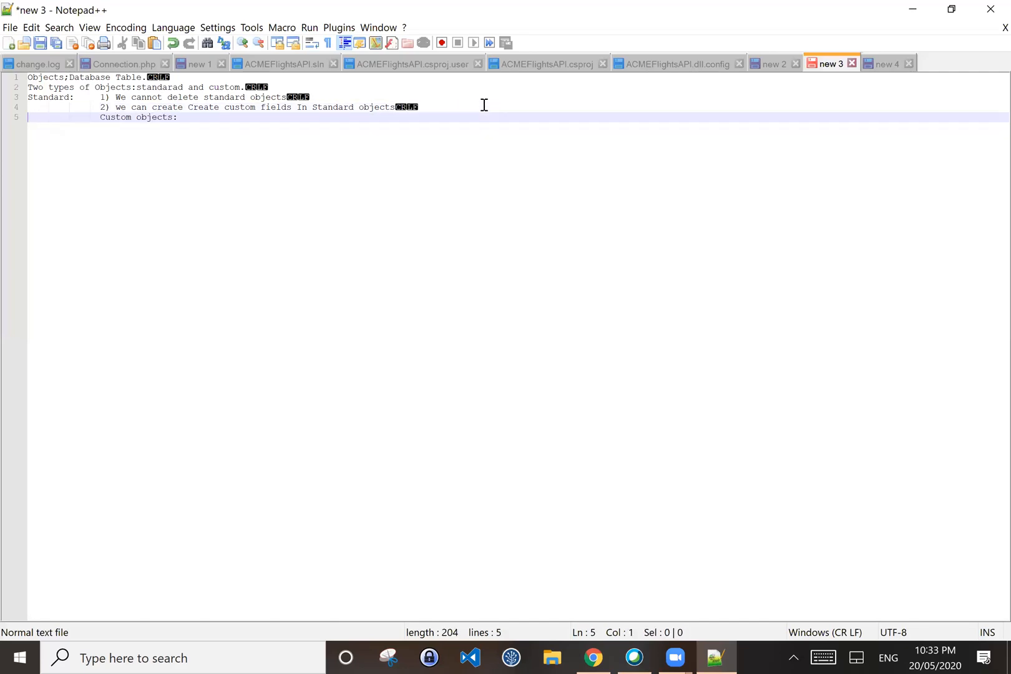
key("Right")
key("Right")
key("Right")
key("Right")
key("BackSpace")
key("BackSpace")
key("BackSpace")
key("BackSpace")
key("BackSpace")
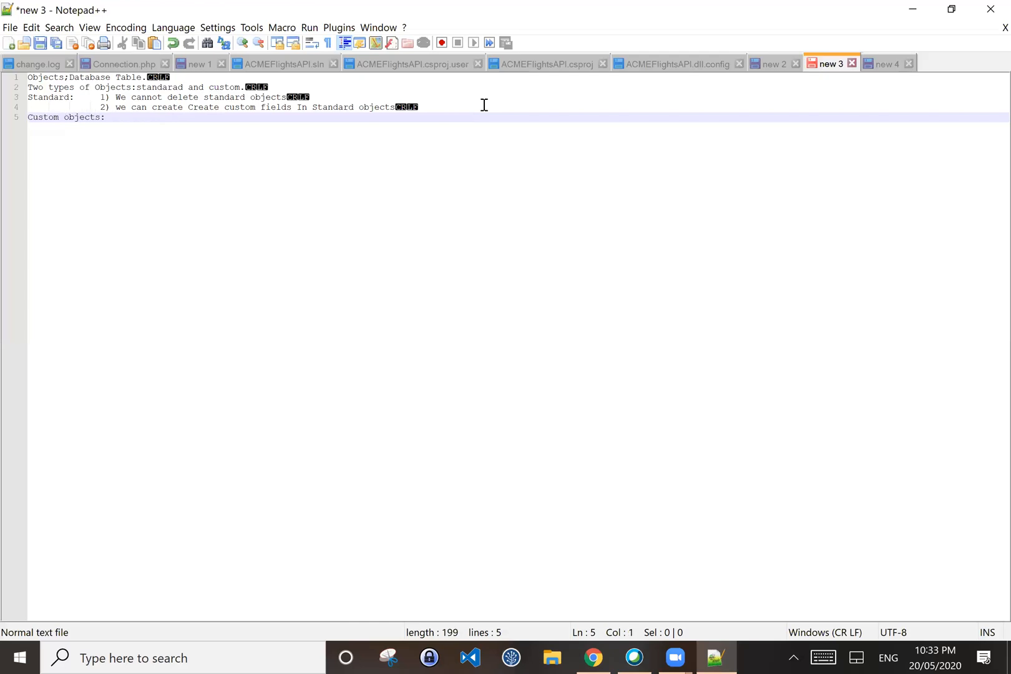
key("Right")
key("Right")
key("Right")
key("Right")
key("Right")
key("Right")
key("Right")
key("Right")
key("Right")
key("Right")
key("Right")
key("Right")
key("Right")
key("Right")
Step: Add '1)API Name XYZ__C' after the Custom objects heading on line 5
type("1)")
key("BackSpace")
type(")API Name")
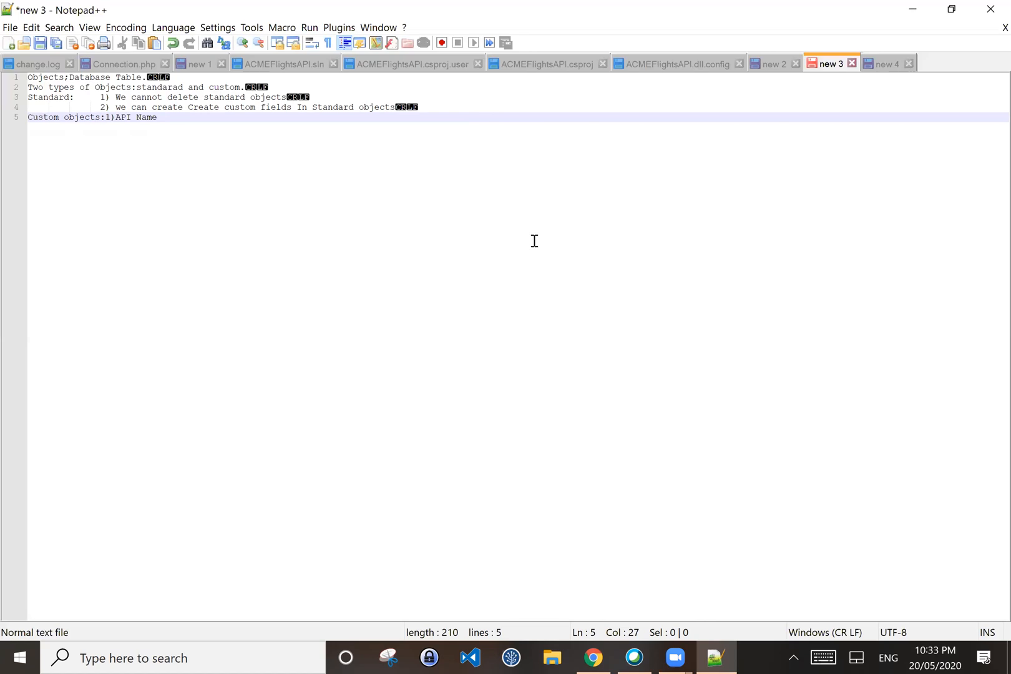
type("XYZ__C")
Step: Shorten the heading to 'Custom :' and append '. We get Audit Fields.'
left_click(99, 117)
key("BackSpace")
key("BackSpace")
key("BackSpace")
key("BackSpace")
key("BackSpace")
key("BackSpace")
key("BackSpace")
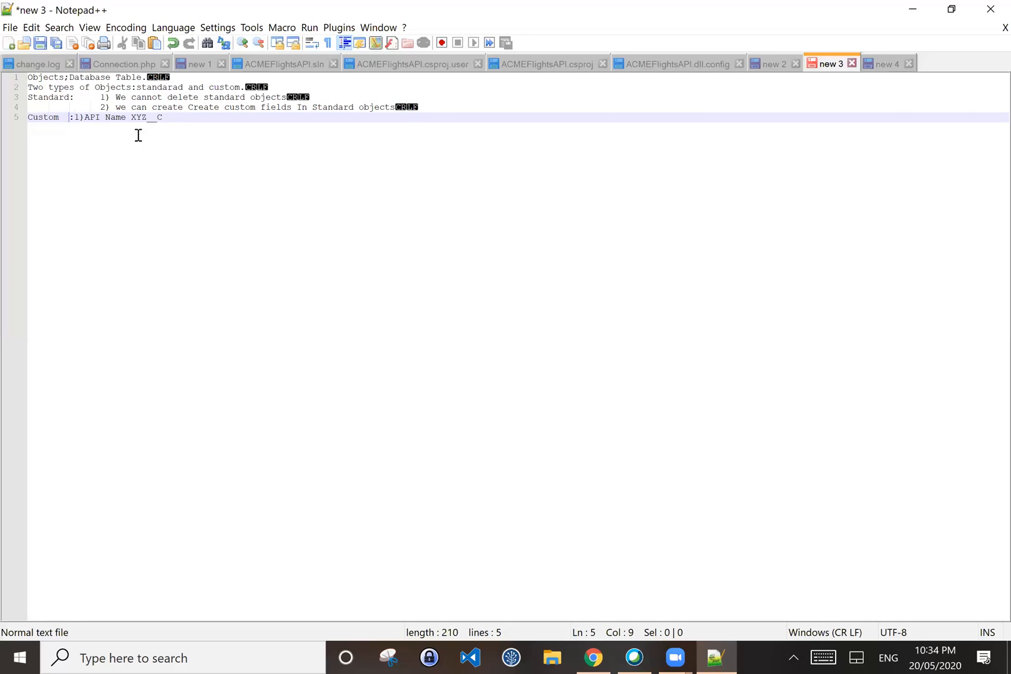
left_click(173, 121)
type(".")
left_click(74, 117)
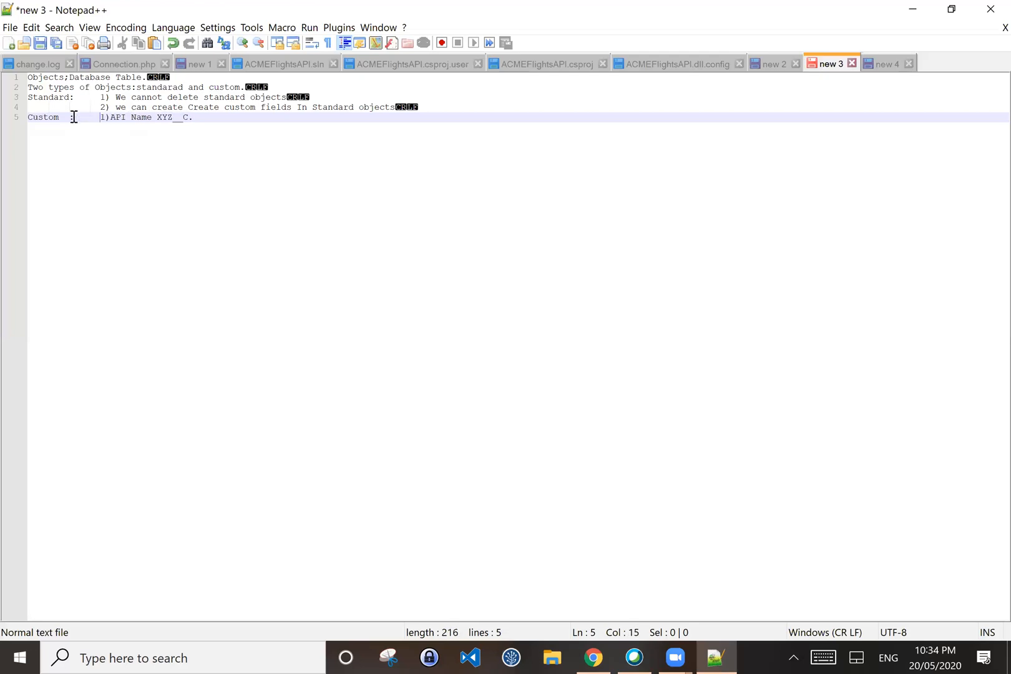
left_click(209, 116)
type("We get Audit Fields")
type(".")
left_click(194, 116)
left_click(188, 117)
Step: Append 'Last MOdified BY & Created By & Owner' to the end of line 5
key("Right")
key("Right")
key("Right")
key("Right")
key("Right")
key("Right")
key("Right")
key("Right")
key("Right")
key("Right")
key("Right")
key("Right")
key("Right")
key("Right")
key("Right")
key("Right")
key("Right")
key("Right")
key("Right")
key("Right")
type("Last MO")
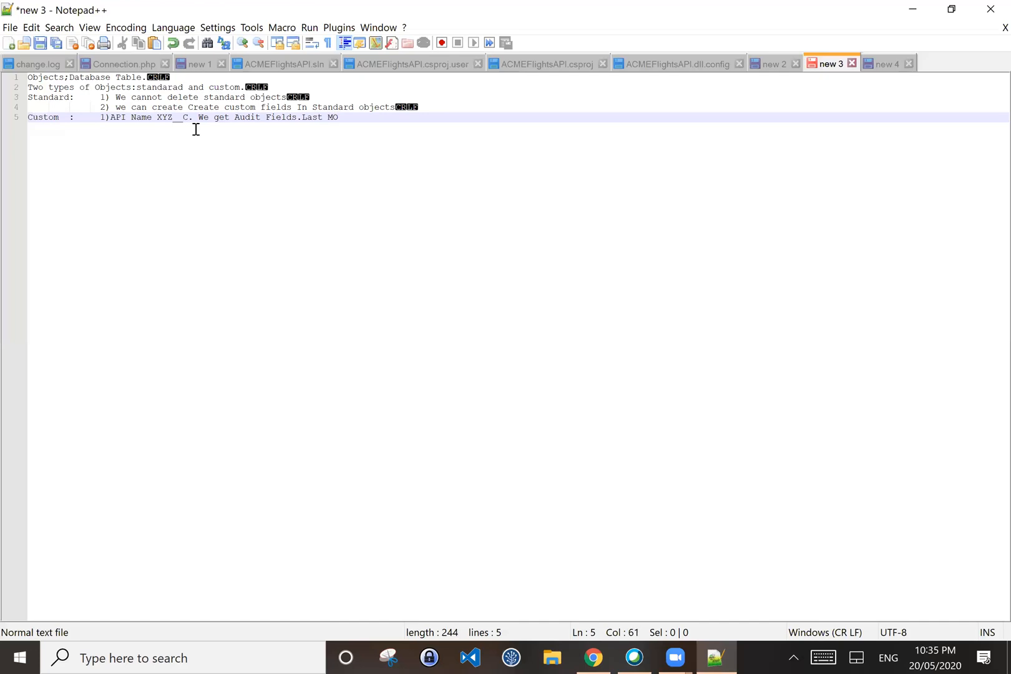
type("dified BY c")
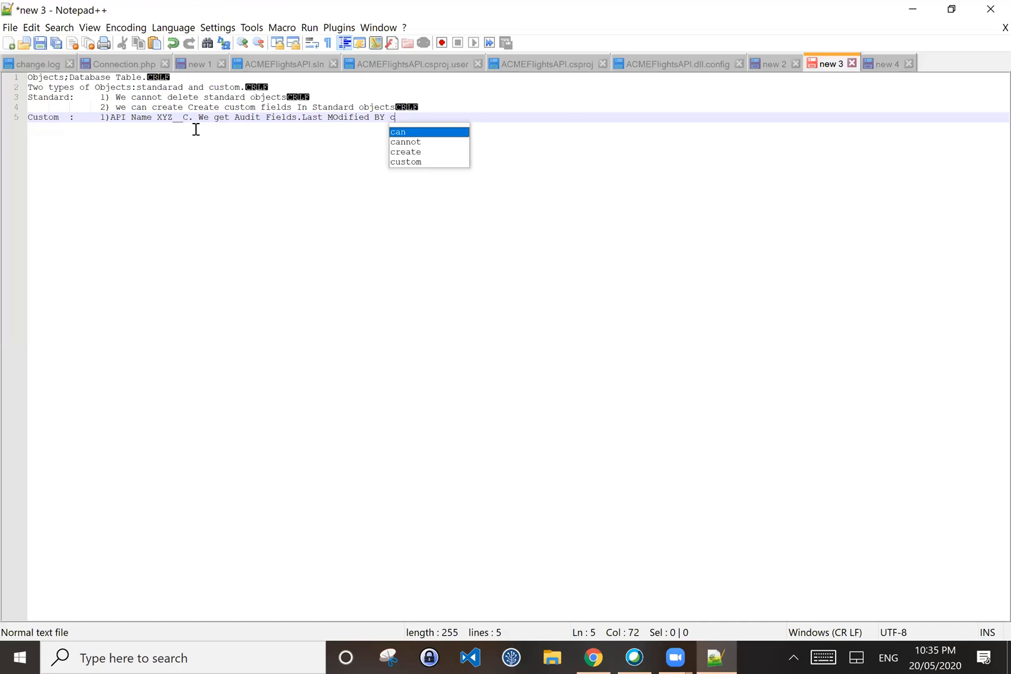
type("reated By")
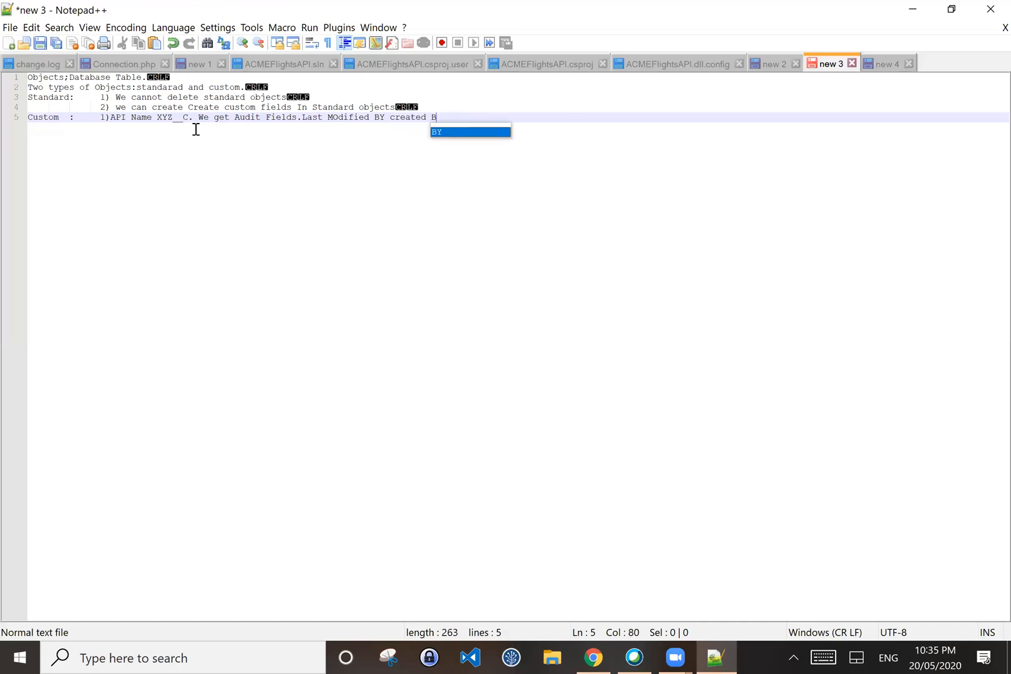
left_click(396, 118)
key("BackSpace")
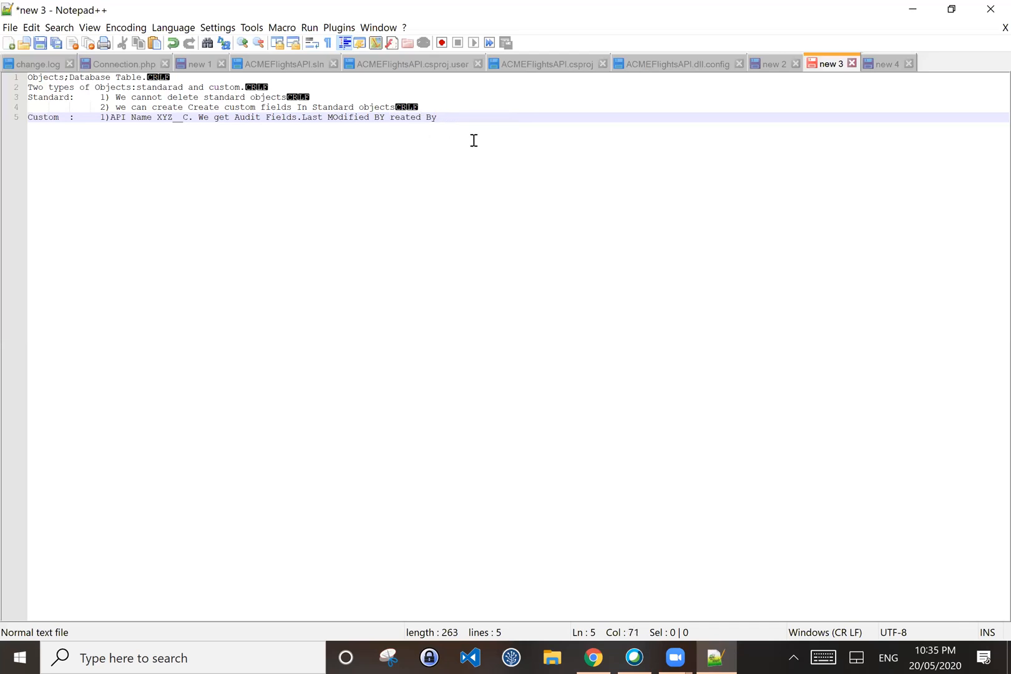
type("C")
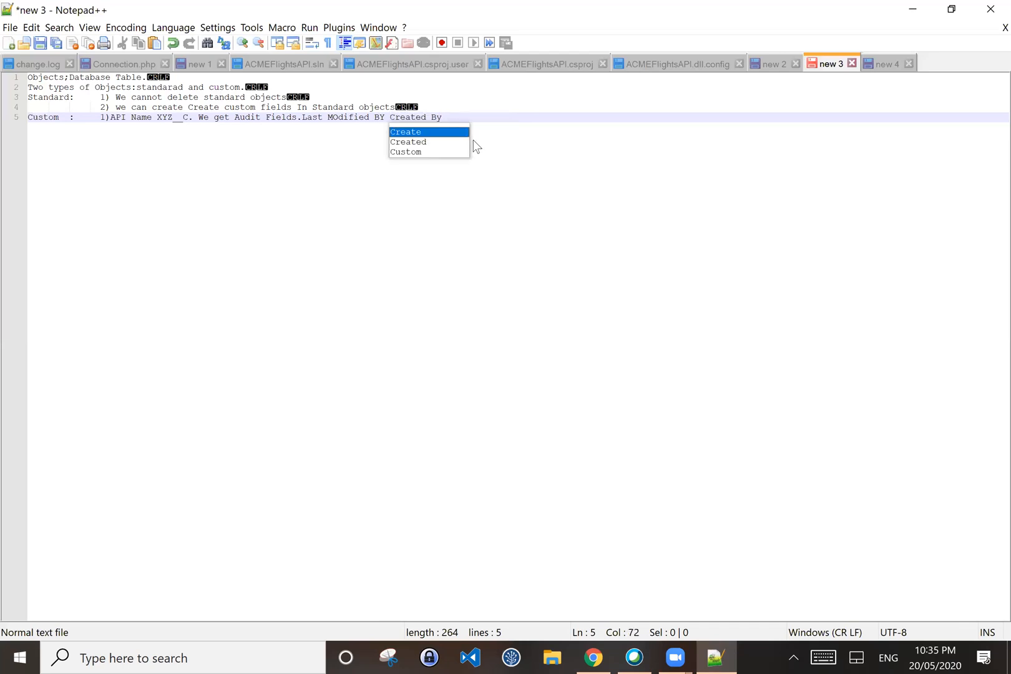
left_click(385, 118)
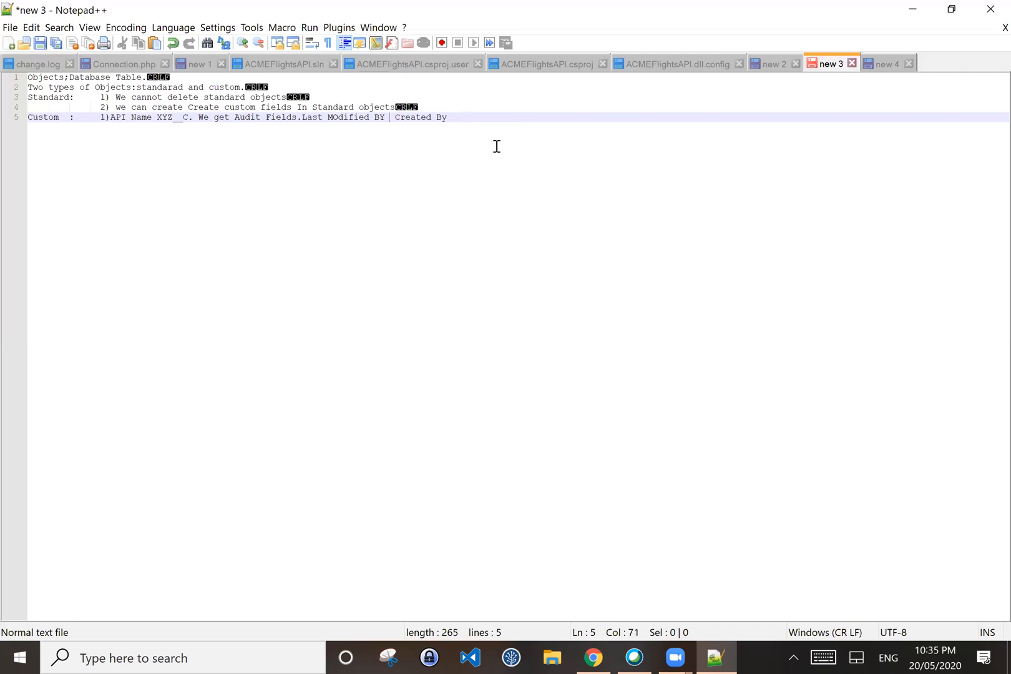
type("&")
left_click(507, 115)
type("Owner")
left_click(456, 117)
type("&")
Step: Start a new line 6 beginning with '2)'
key("Right")
key("Right")
key("Right")
key("Right")
key("Right")
key("Return")
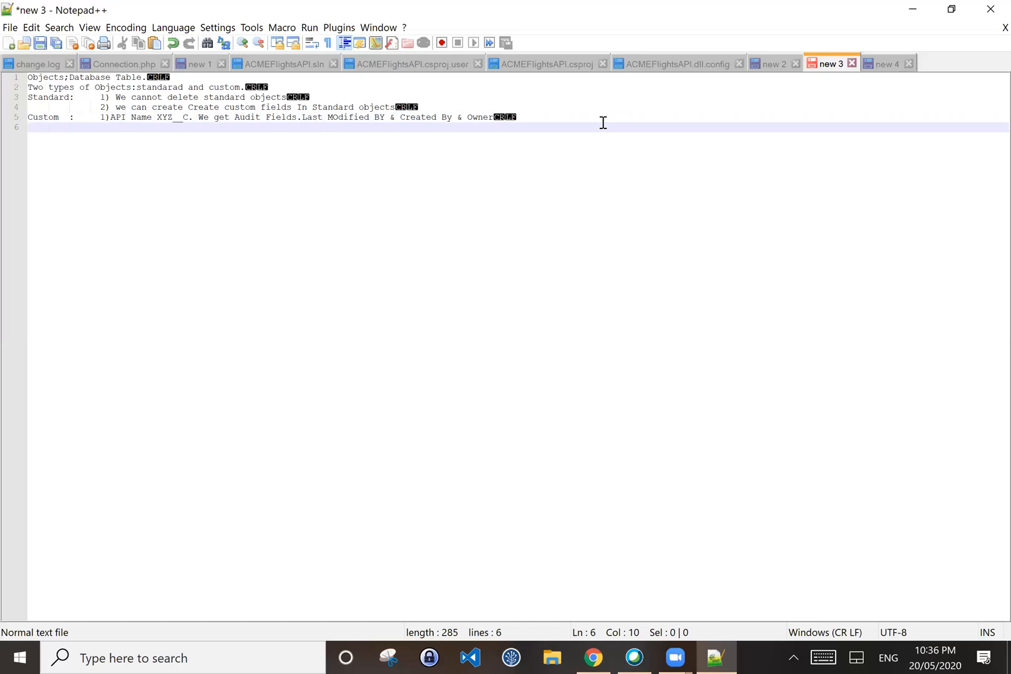
type("2)")
Step: Type 'we can create custom fields too.' on line 6, fixing the typos
key("BackSpace")
type(")")
type("U crea")
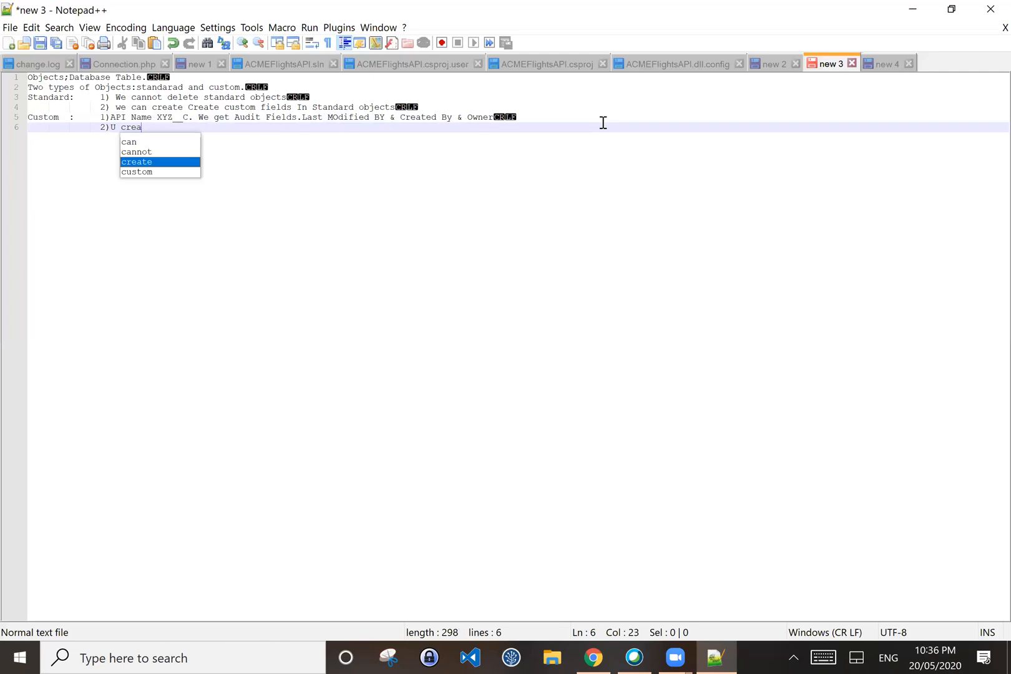
key("BackSpace")
key("BackSpace")
key("BackSpace")
key("BackSpace")
key("BackSpace")
key("BackSpace")
key("BackSpace")
type("wec acn")
key("BackSpace")
key("BackSpace")
key("BackSpace")
key("BackSpace")
key("BackSpace")
key("BackSpace")
key("BackSpace")
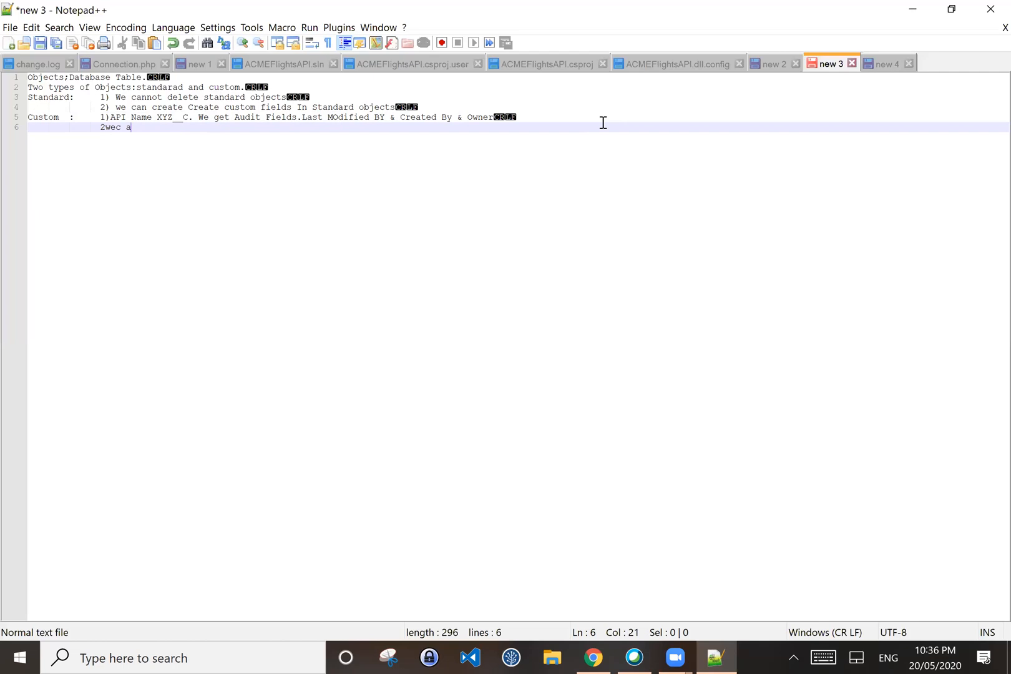
type("0 we can create")
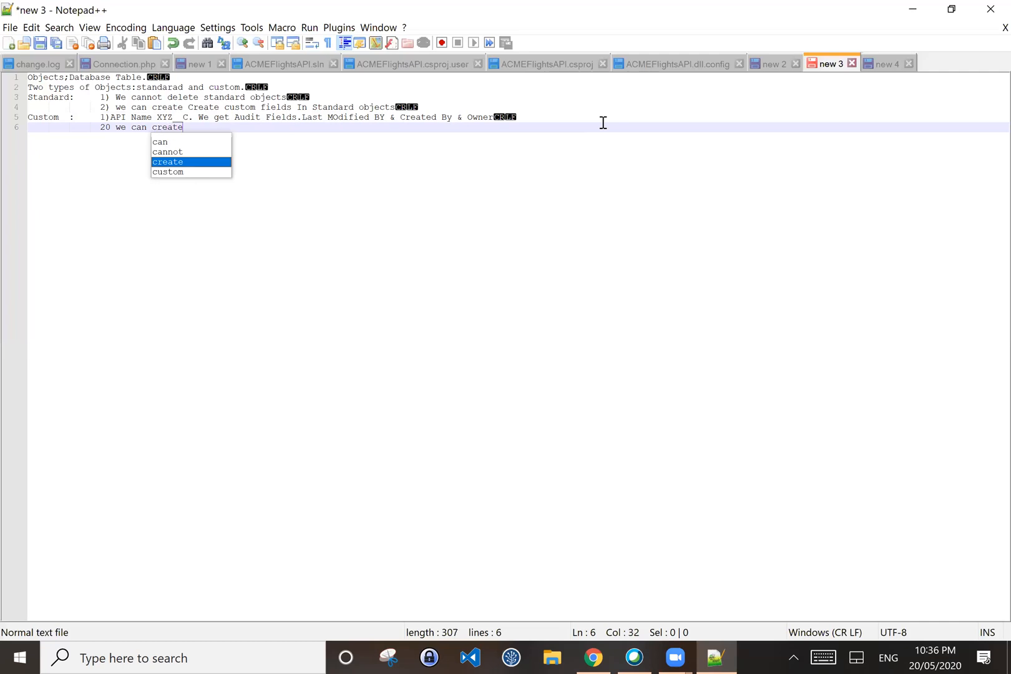
type(" custom fiels")
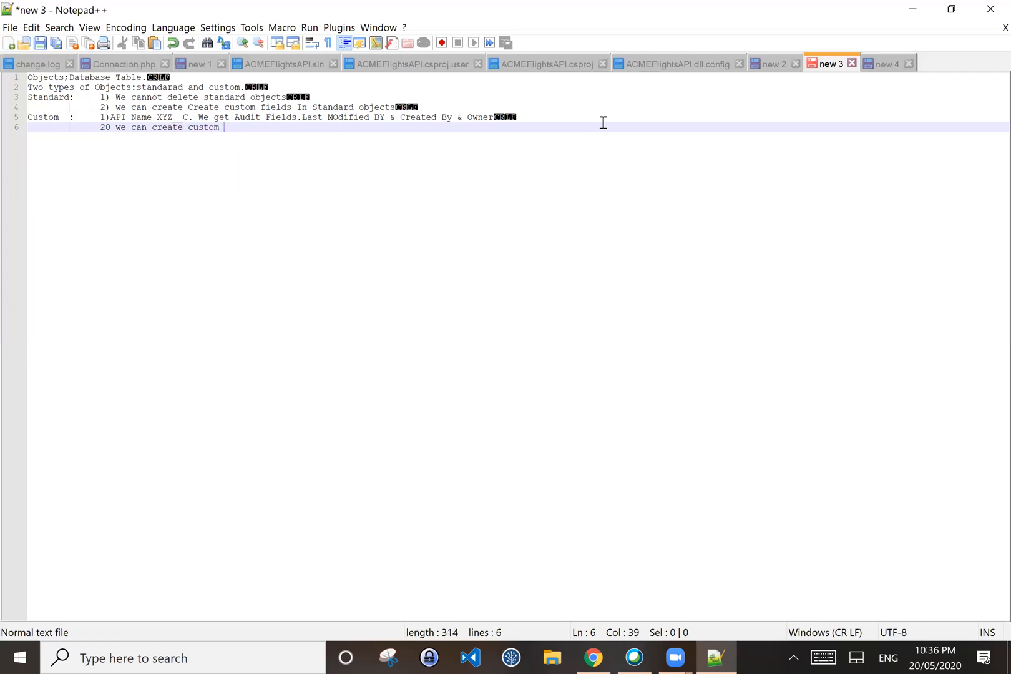
key("BackSpace")
type("ds too.")
Step: Remove the stray 0 so line 6 starts '2) we', then begin line 7
key("Left")
key("Left")
key("Left")
key("Left")
key("Left")
key("Left")
key("Left")
key("Left")
key("Left")
key("Left")
key("Left")
key("Left")
key("Left")
key("Left")
key("Left")
key("Left")
key("Left")
key("Left")
key("Left")
key("Left")
key("Left")
key("Left")
key("Left")
key("Left")
key("Left")
key("Left")
key("Left")
key("Left")
key("Left")
key("Left")
key("Left")
key("Left")
key("Left")
key("Left")
key("Right")
key("BackSpace")
type(")")
key("Right")
key("Up")
key("Left")
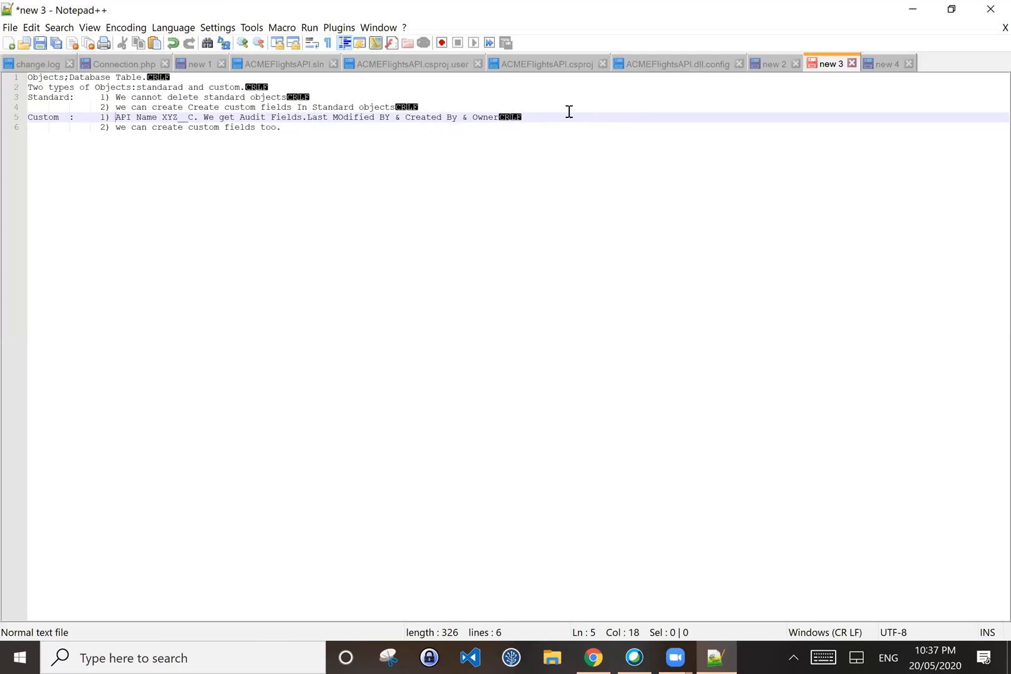
key("Down")
key("Right")
key("Right")
key("Right")
key("Right")
key("Right")
key("Right")
key("Right")
key("Right")
key("Right")
key("Right")
key("Right")
key("Right")
key("Right")
key("Right")
key("Right")
key("Right")
key("Right")
key("Right")
key("Right")
key("Right")
key("Right")
key("Right")
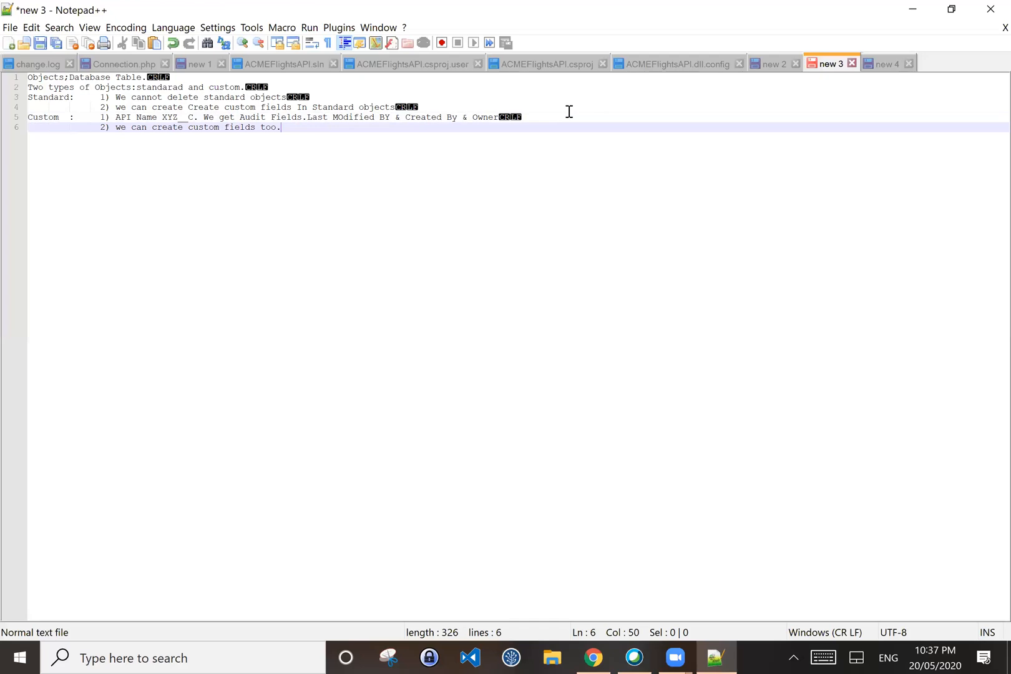
key("Return")
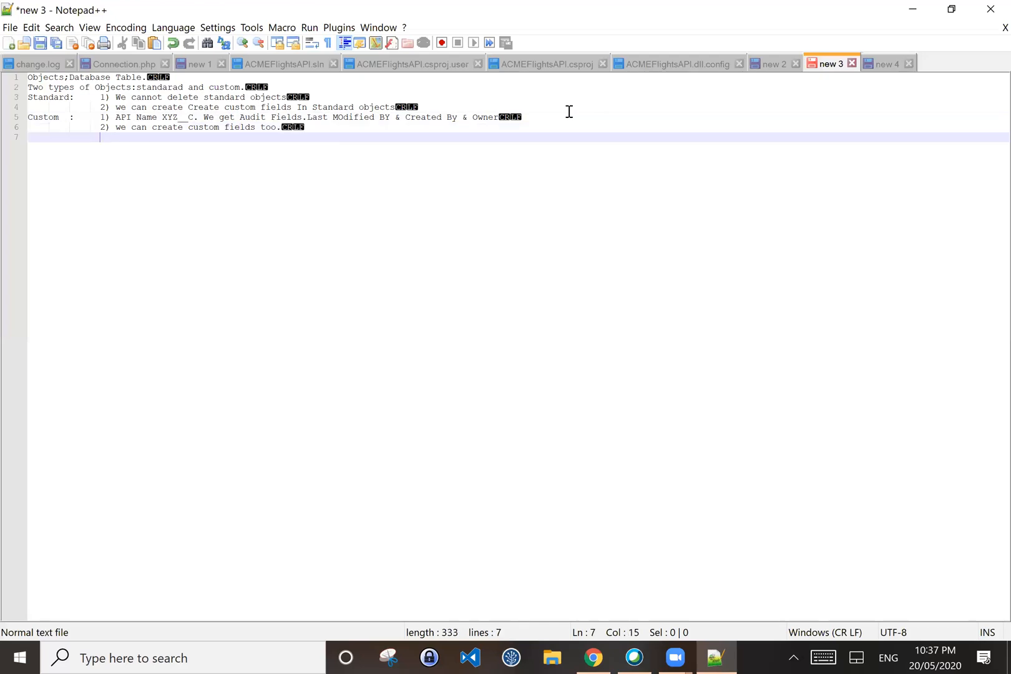
Step: Type '3) Types of custom known as External Object' on line 7
type("3) types of c")
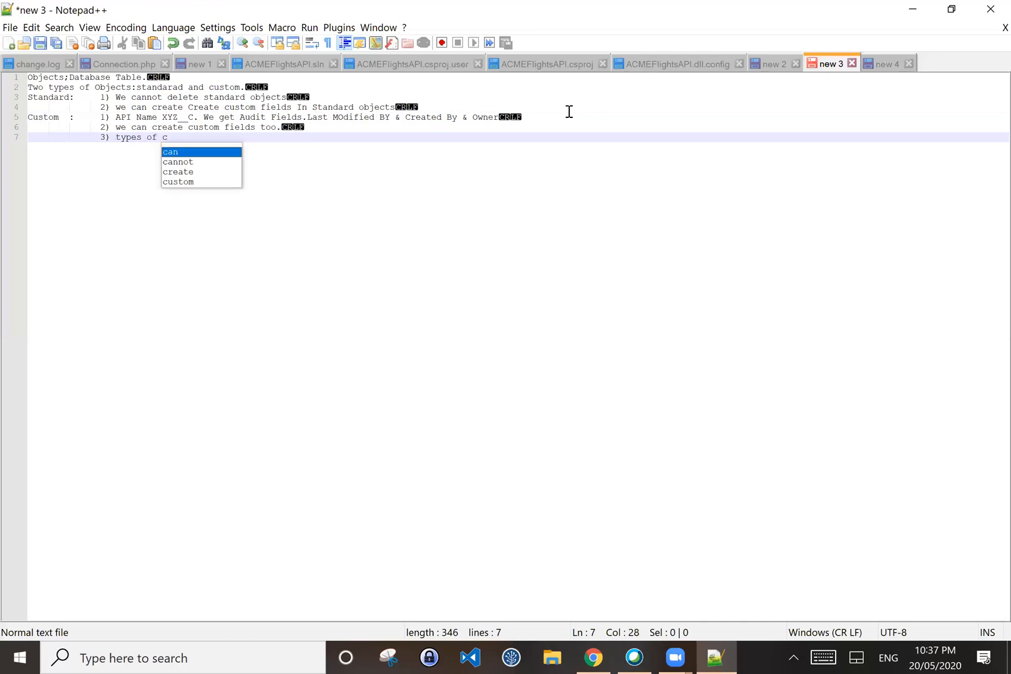
type("ustom known as ")
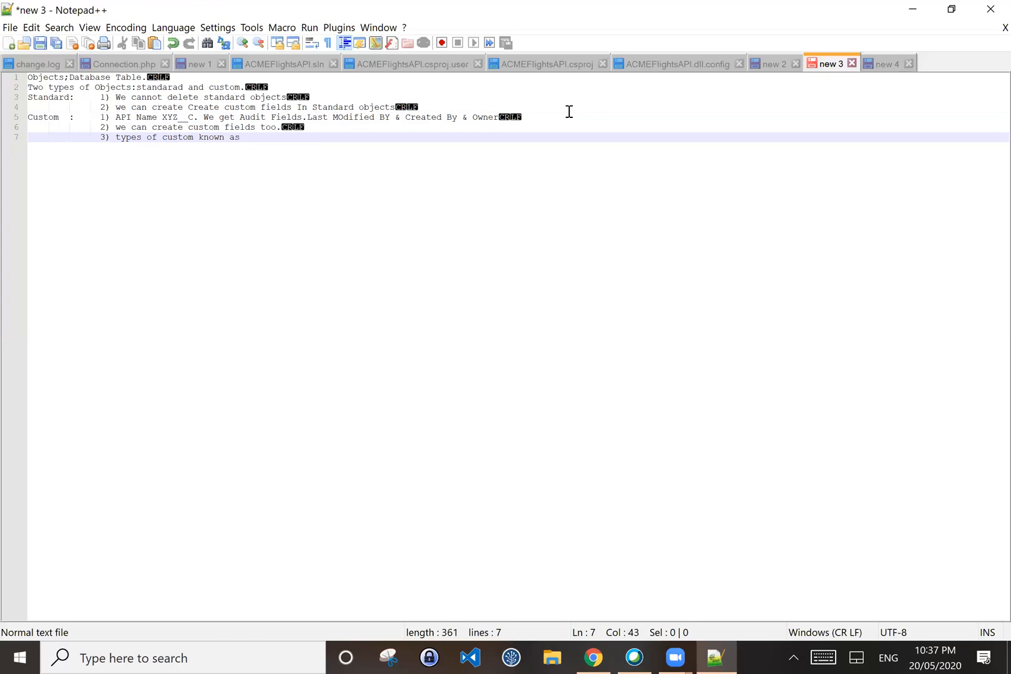
type("External Object")
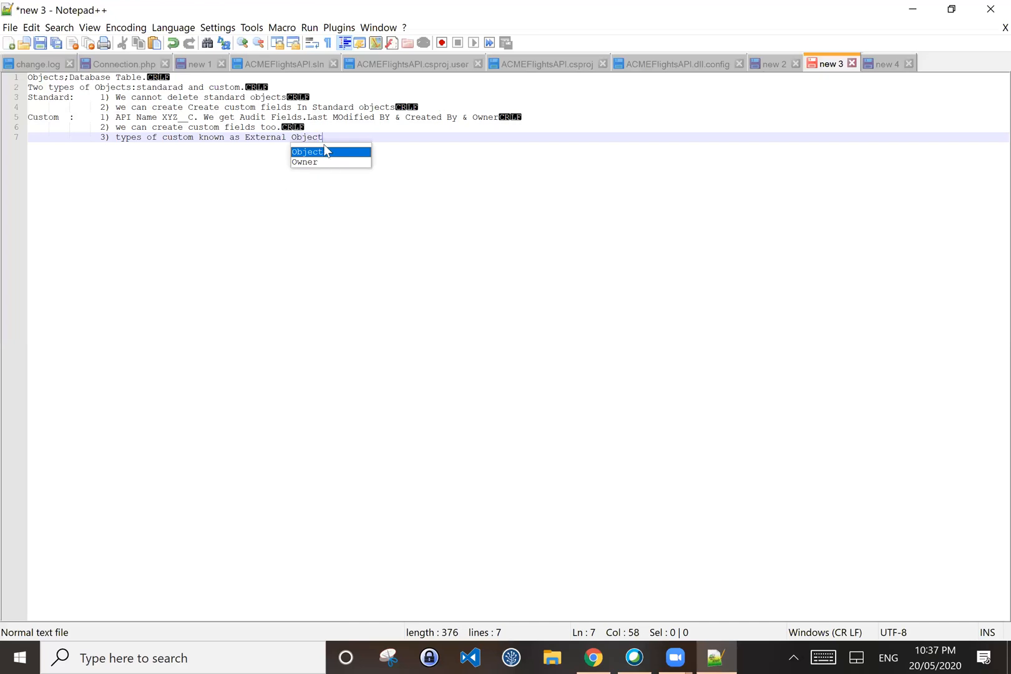
key("Escape")
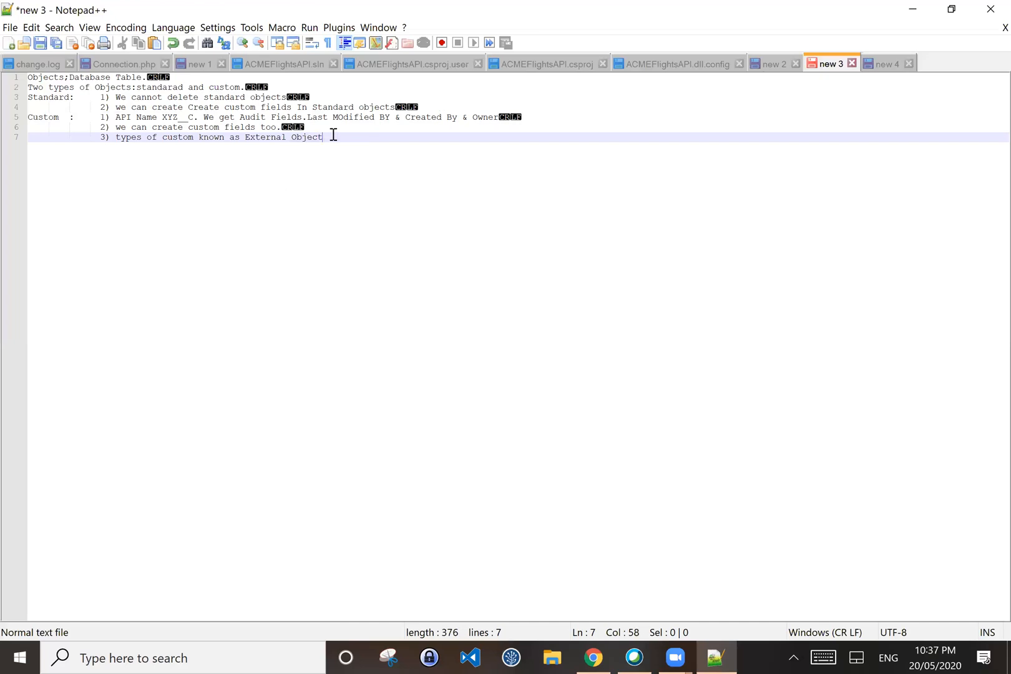
left_click(120, 138)
key("BackSpace")
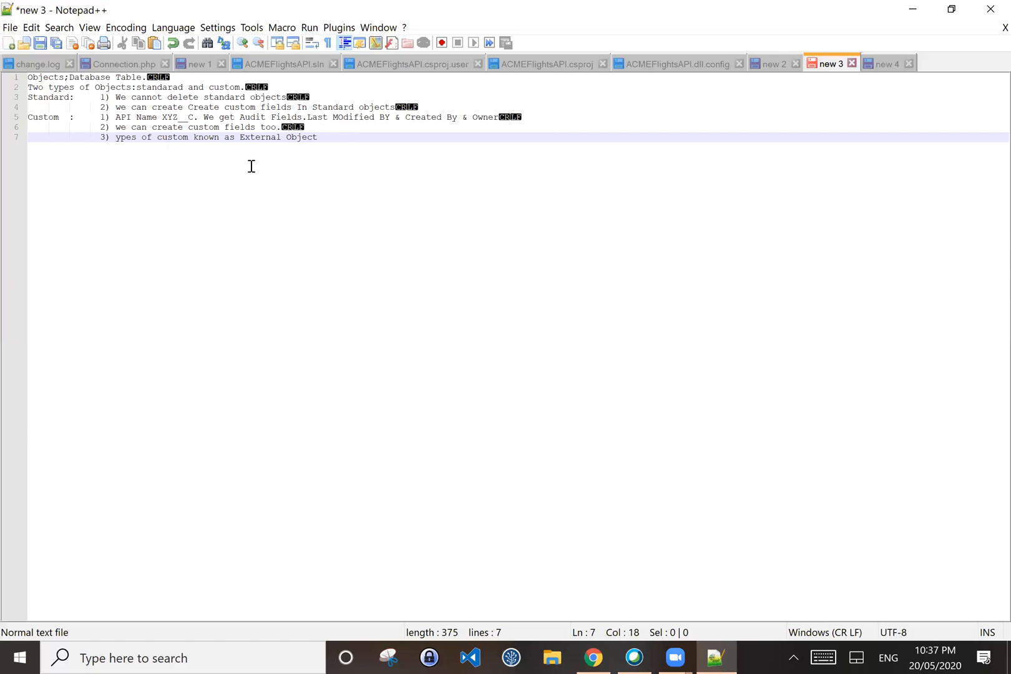
type("T")
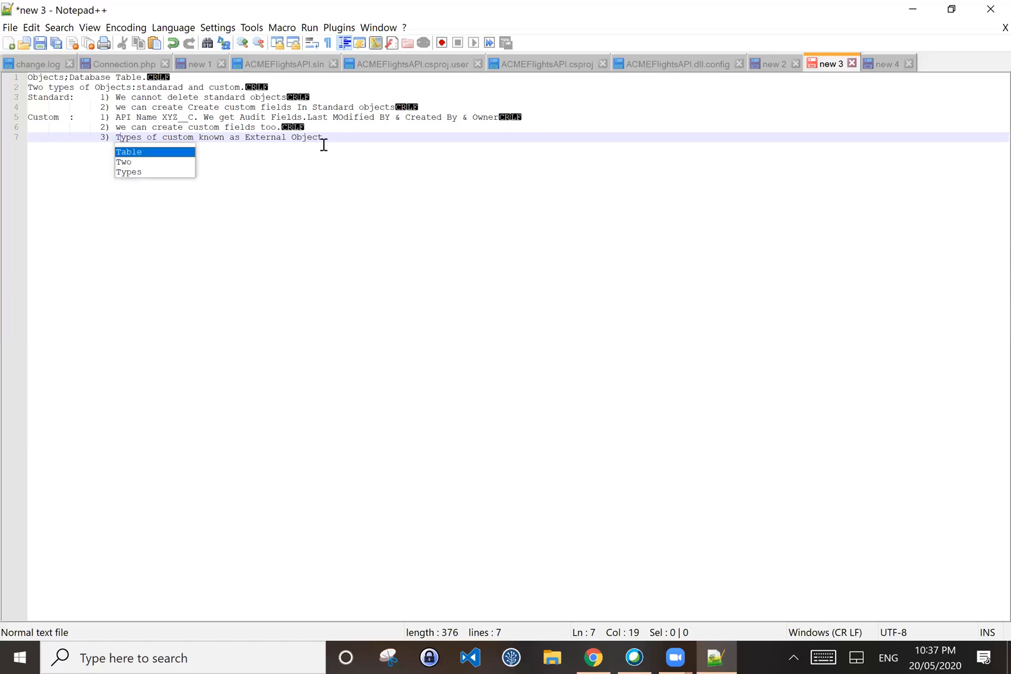
left_click(399, 152)
Step: Explain the "__X" suffix with the Test__X example, then return to Salesforce in Chrome
type(".")
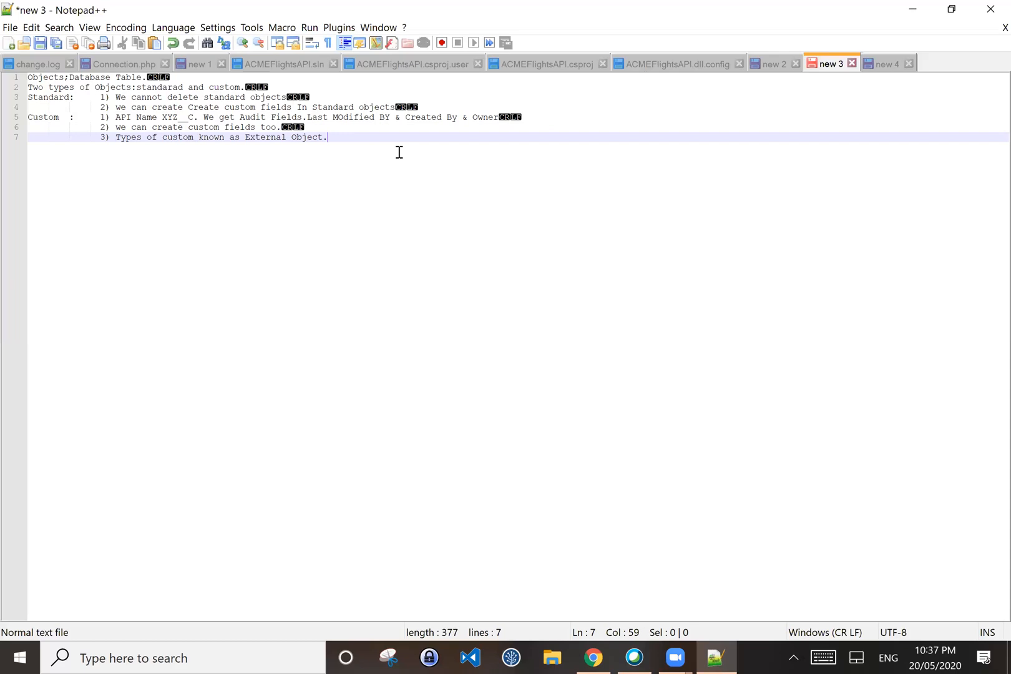
type("this identified by the ")
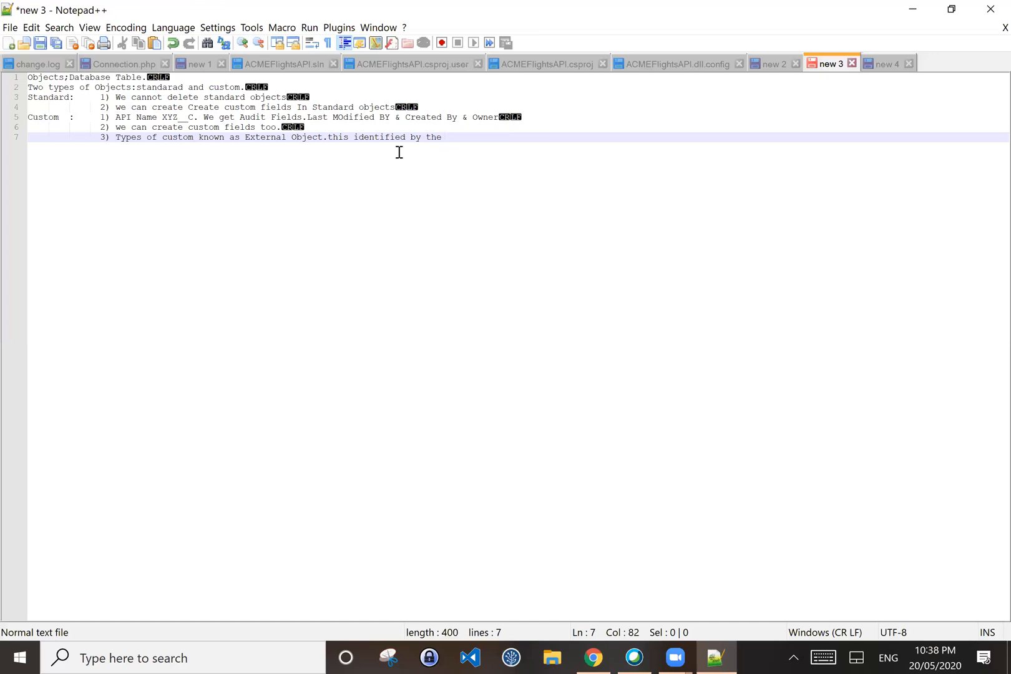
type("___X\"")
left_click(447, 139)
type("\"")
left_click(510, 142)
type(". ex")
key("BackSpace")
type("xample f")
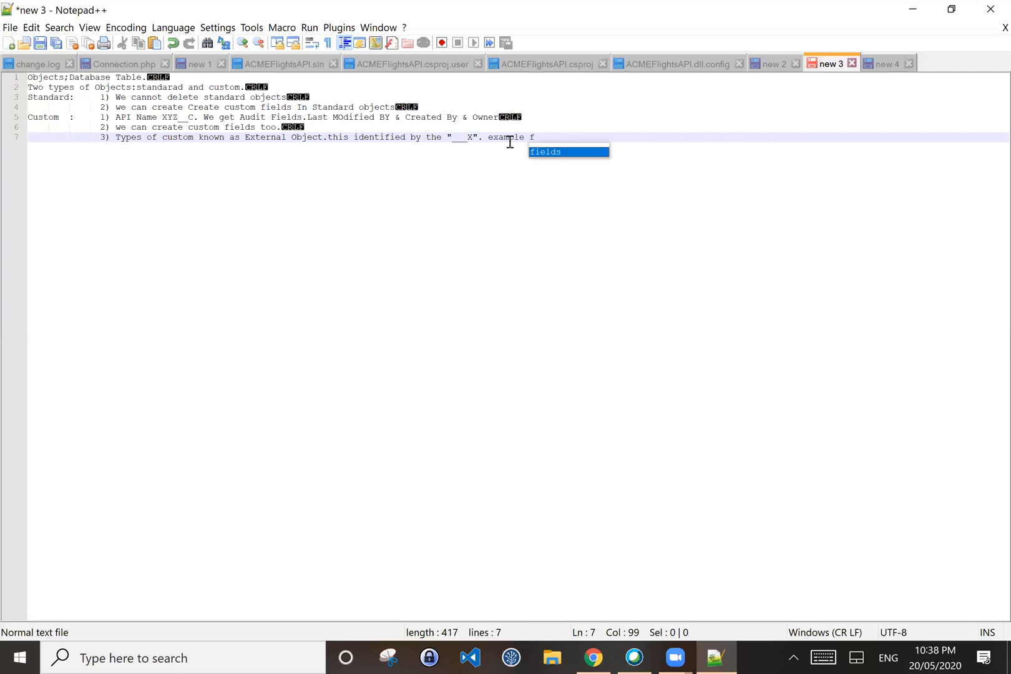
type("ield n")
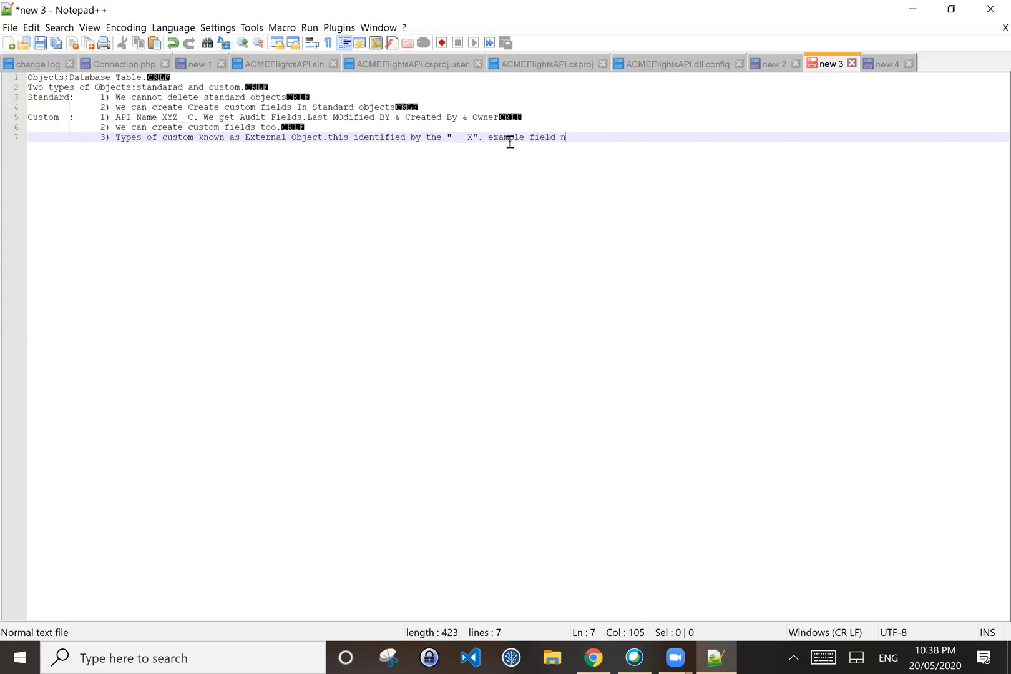
type("ame i")
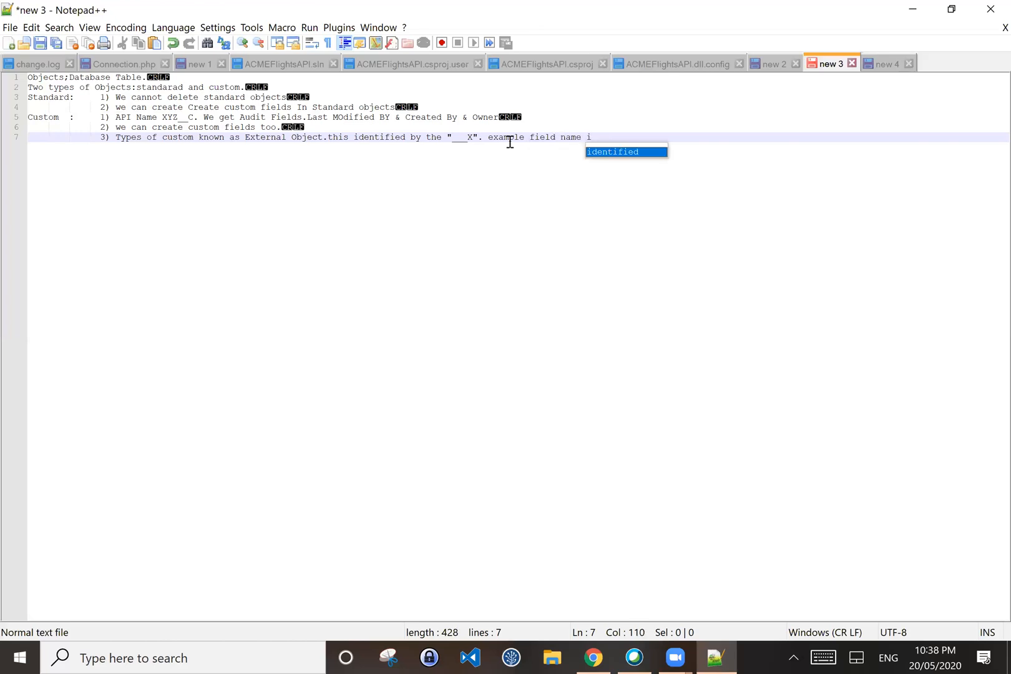
type("s test")
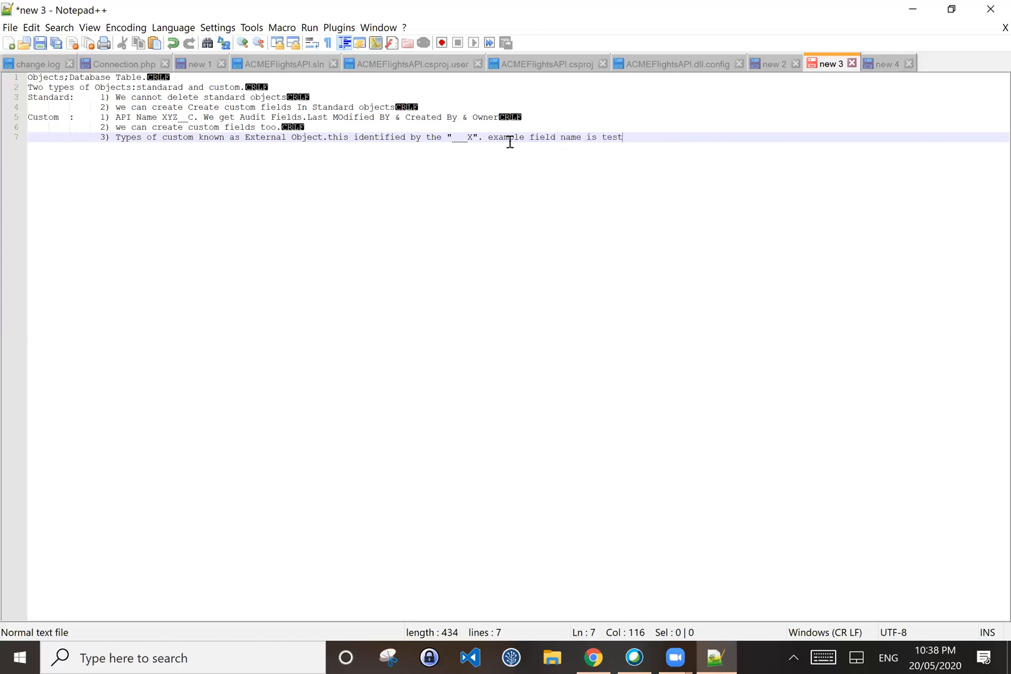
type(" then the")
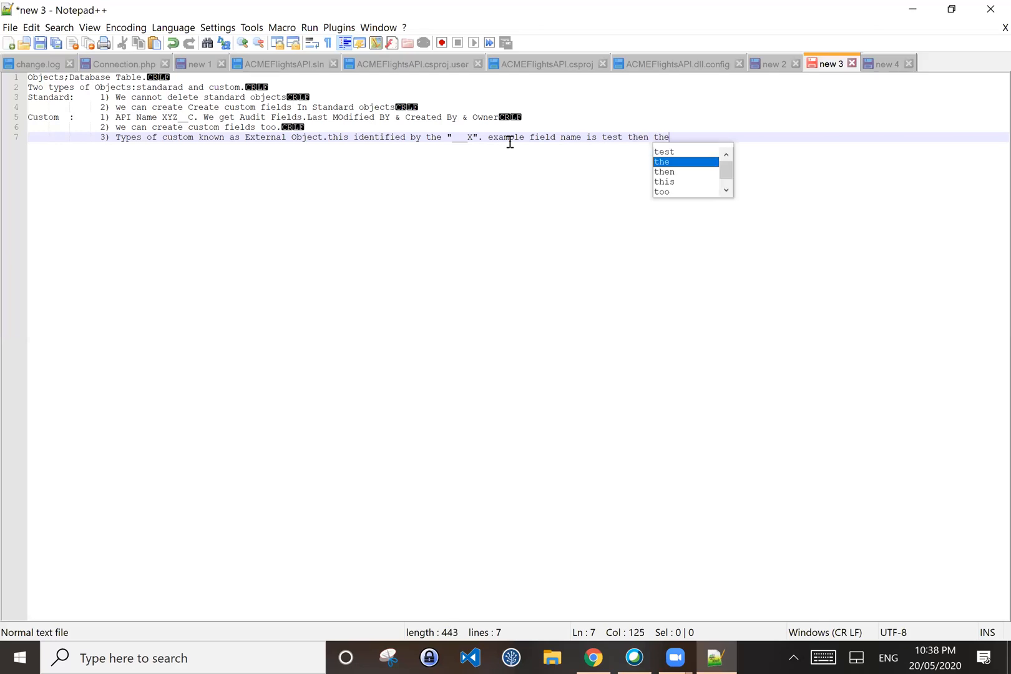
type(" fieldd ")
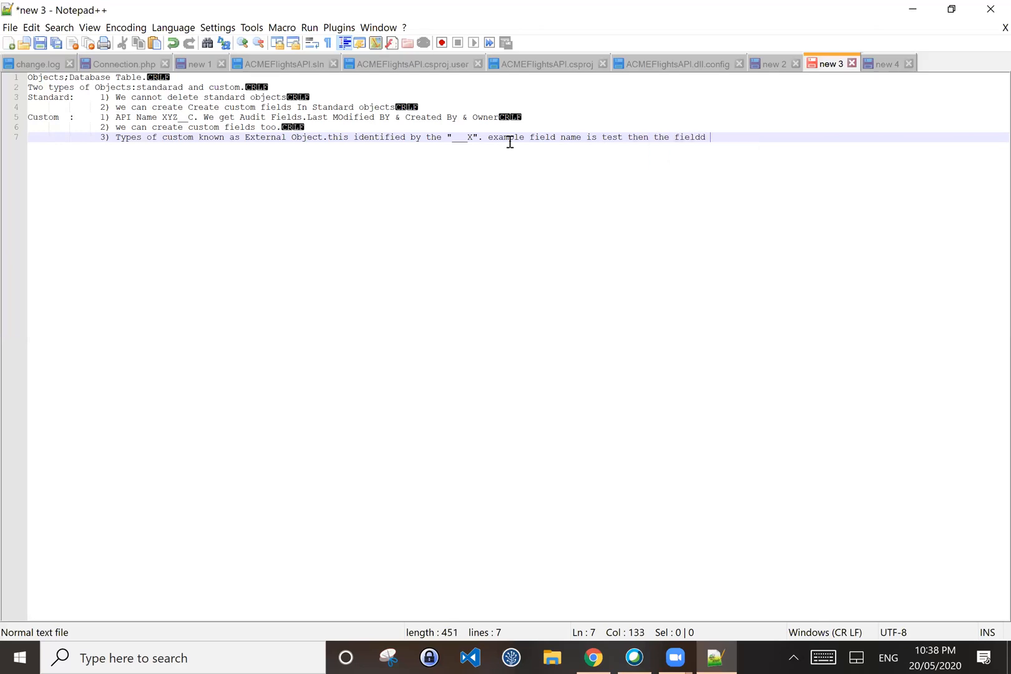
type("name is Test_+_")
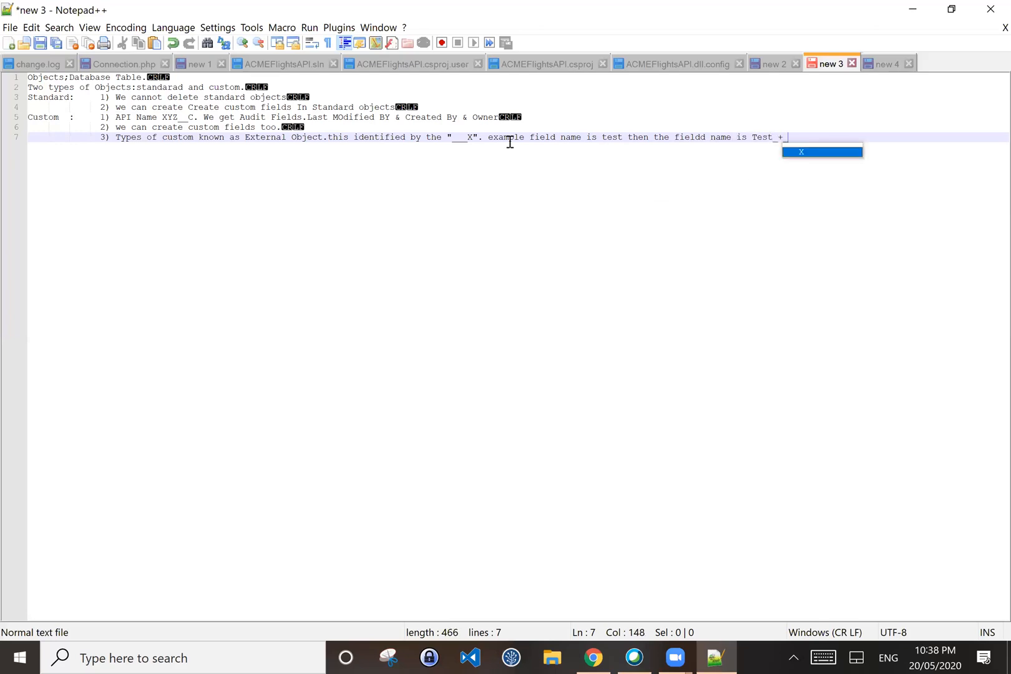
key("BackSpace")
key("BackSpace")
type("_X")
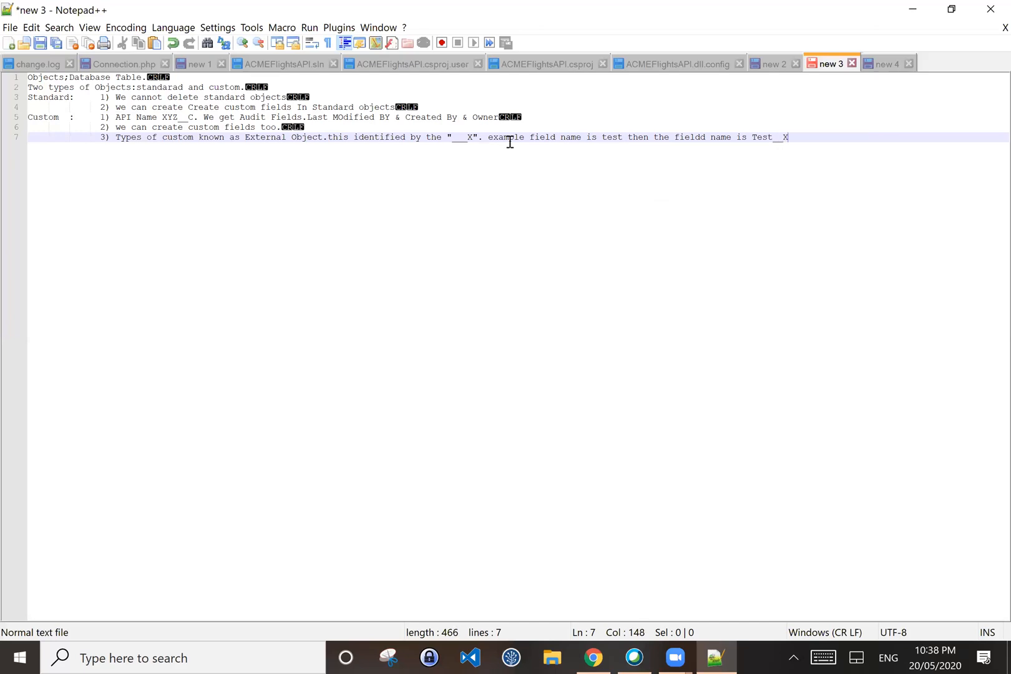
type(".")
key("Return")
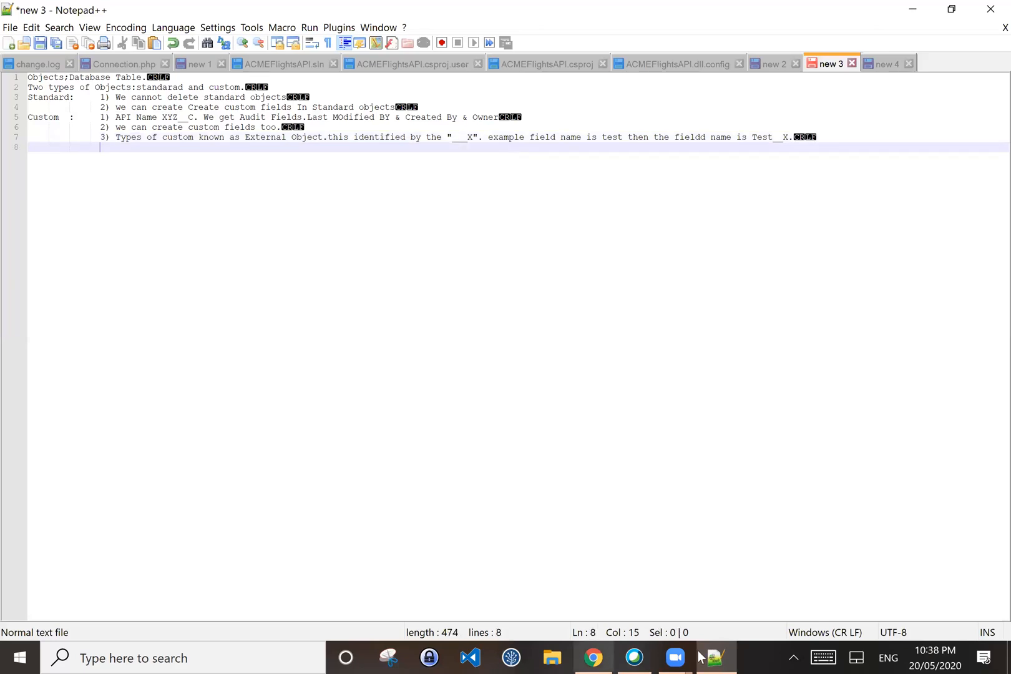
left_click(594, 657)
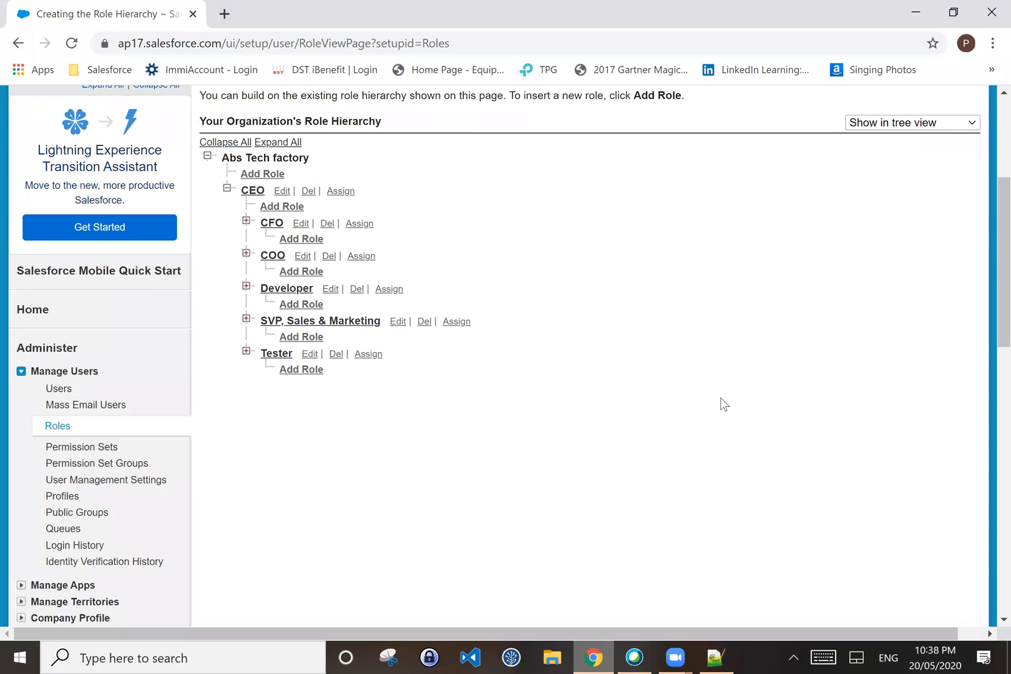
Step: Leave the Role Hierarchy page for the Setup home page via the Home tab
scroll(721, 405, "up", 4)
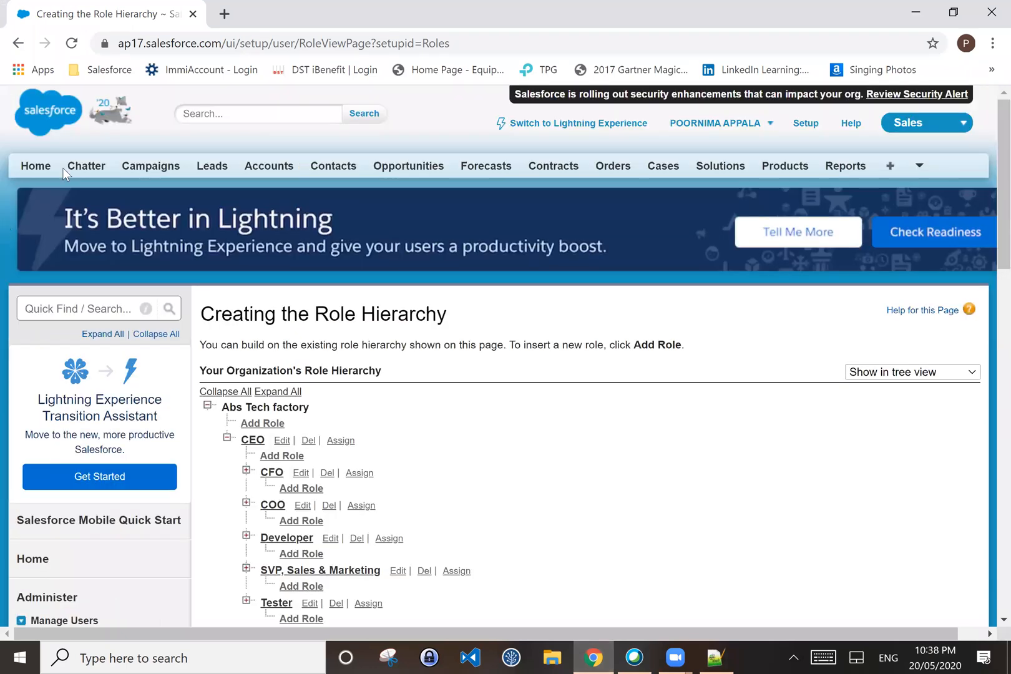
left_click(28, 168)
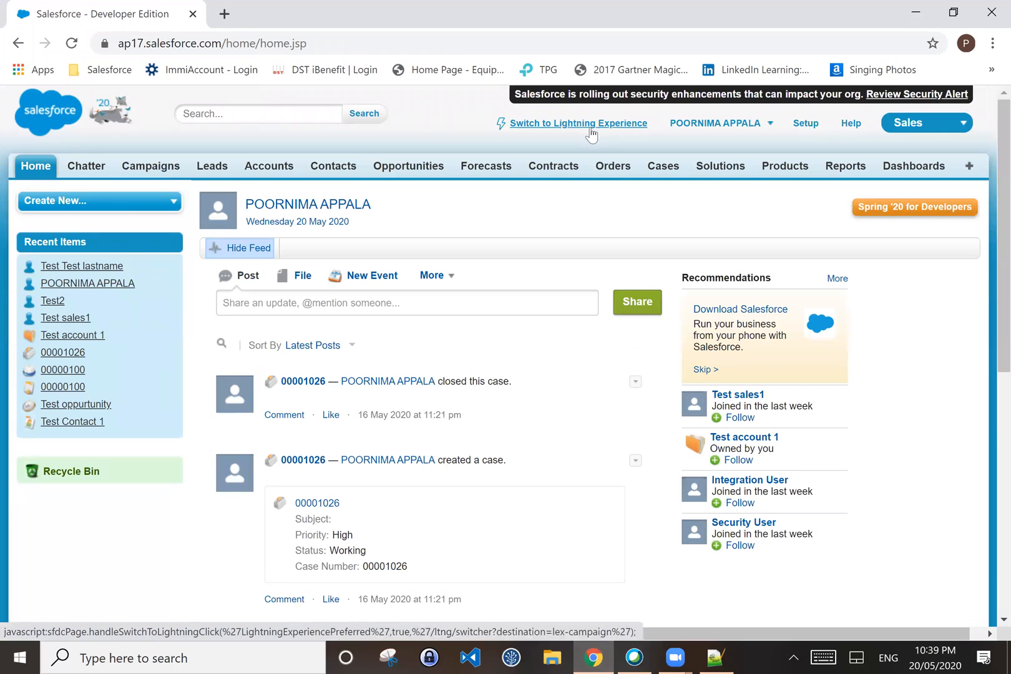
left_click(799, 124)
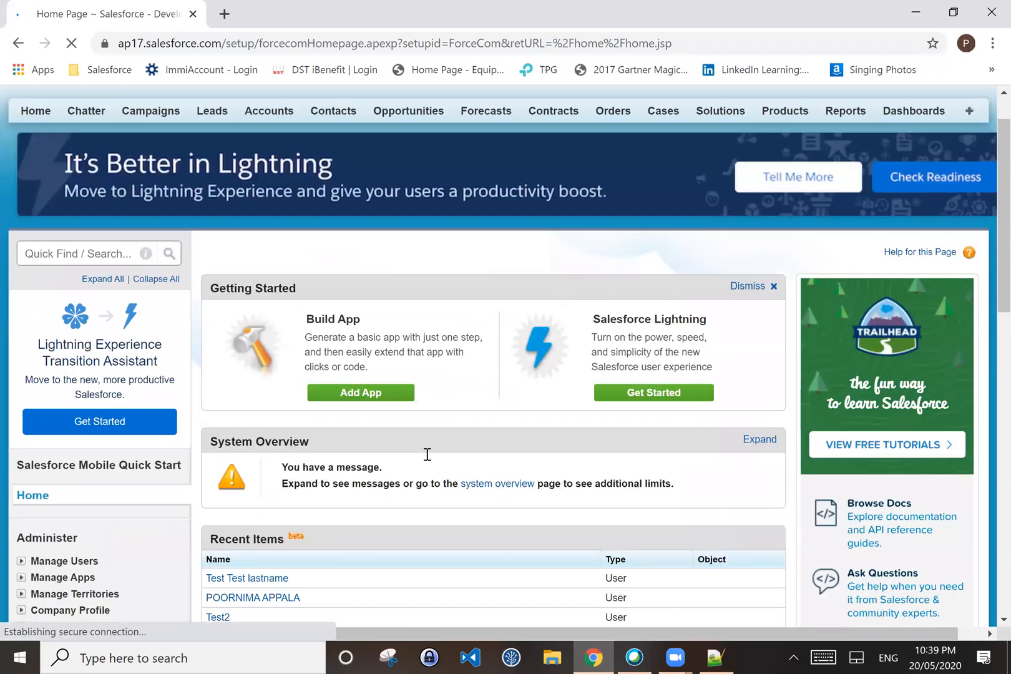
scroll(427, 453, "down", 1)
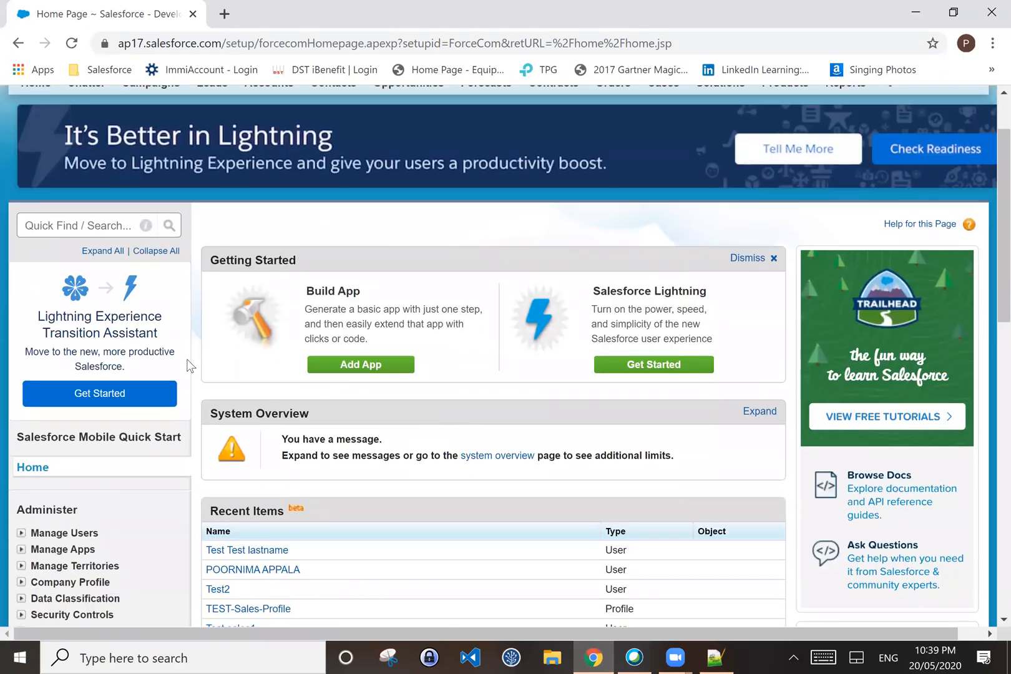
Step: Search Quick Find for 'Object' and open the Custom Objects setup page
scroll(189, 362, "down", 1)
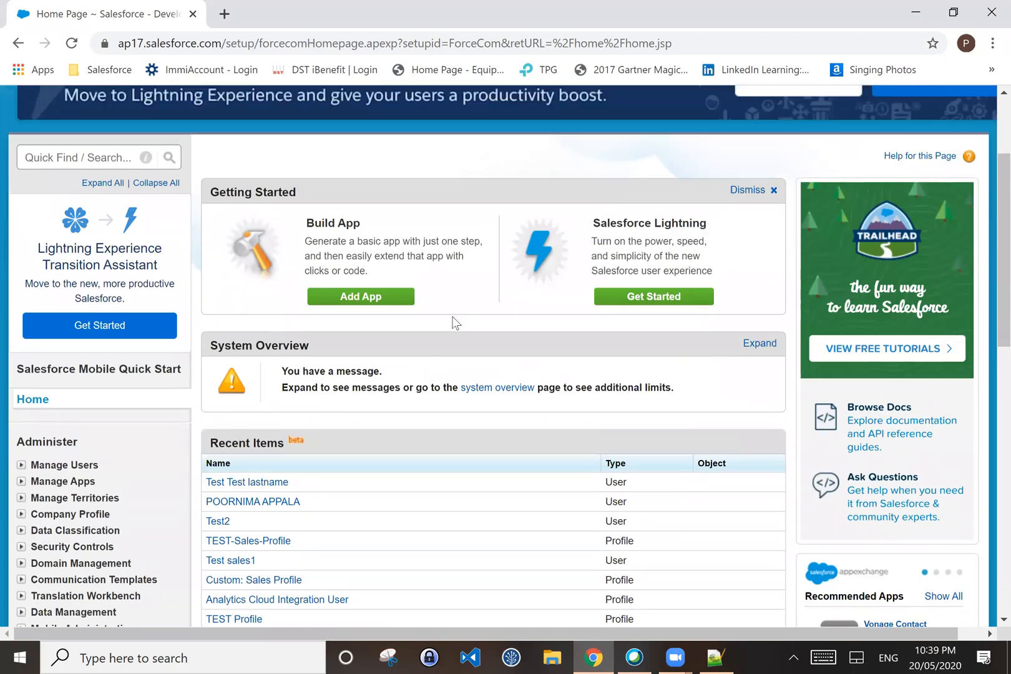
scroll(453, 322, "up", 1)
left_click(73, 232)
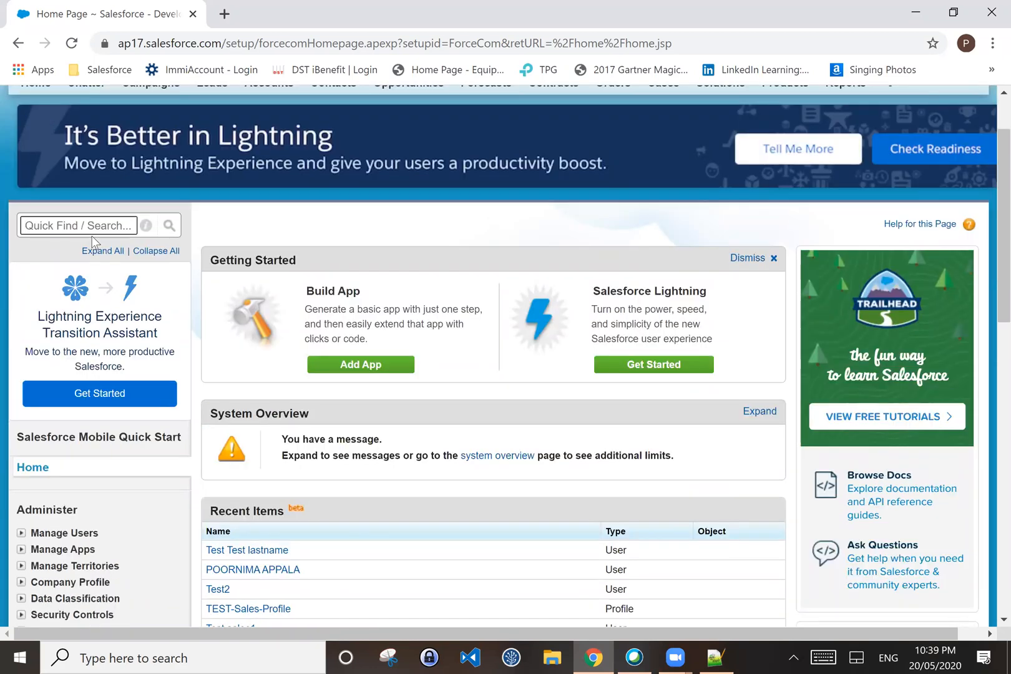
type("Obj")
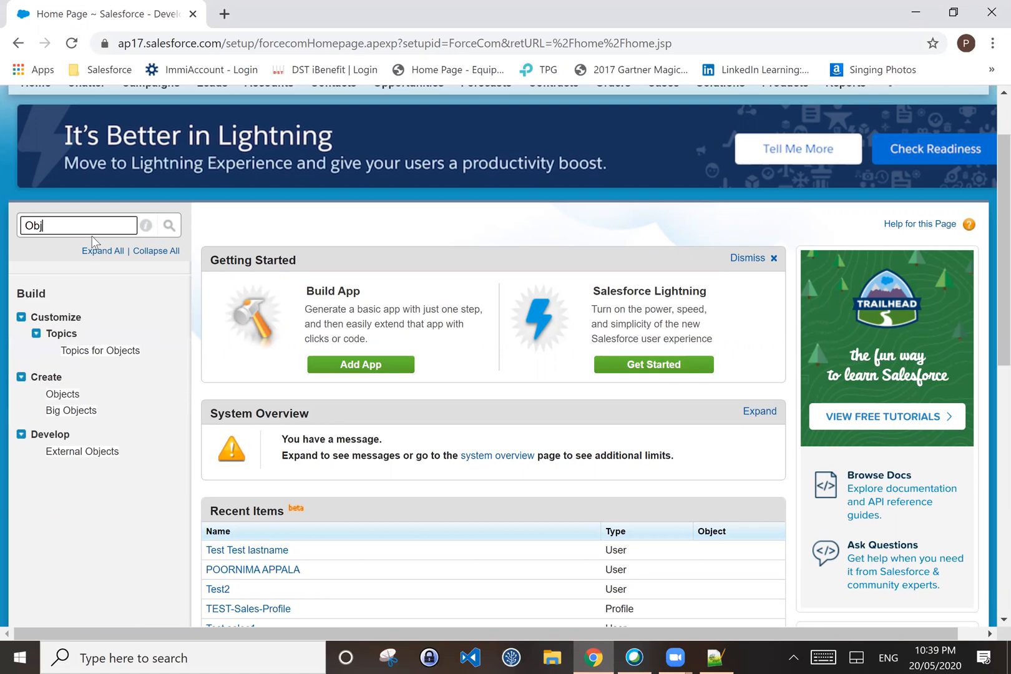
type("ect")
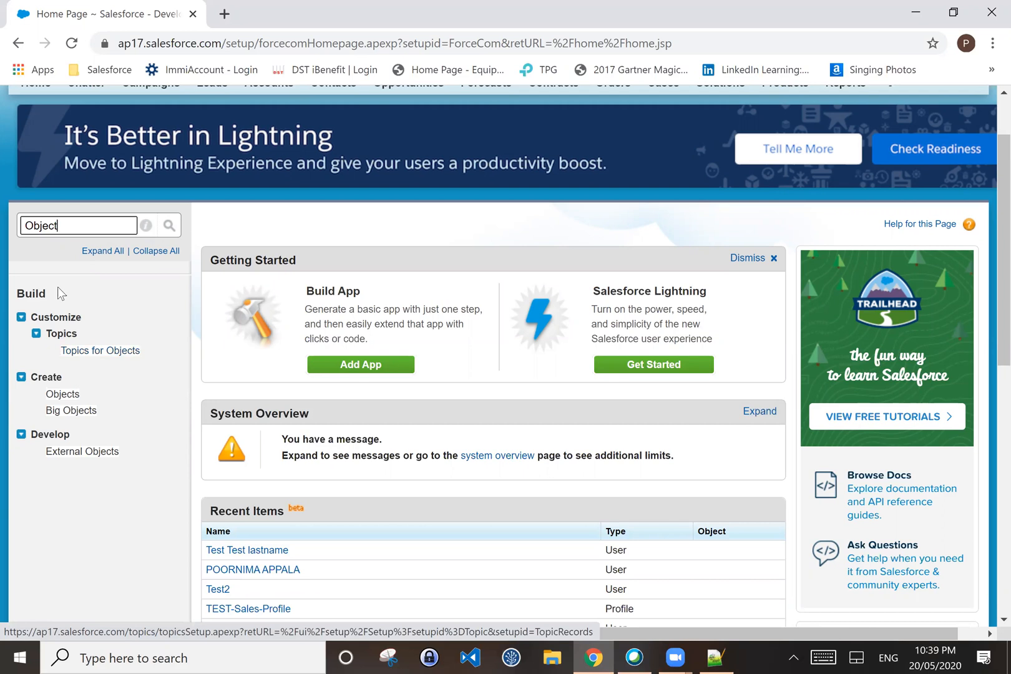
left_click(62, 394)
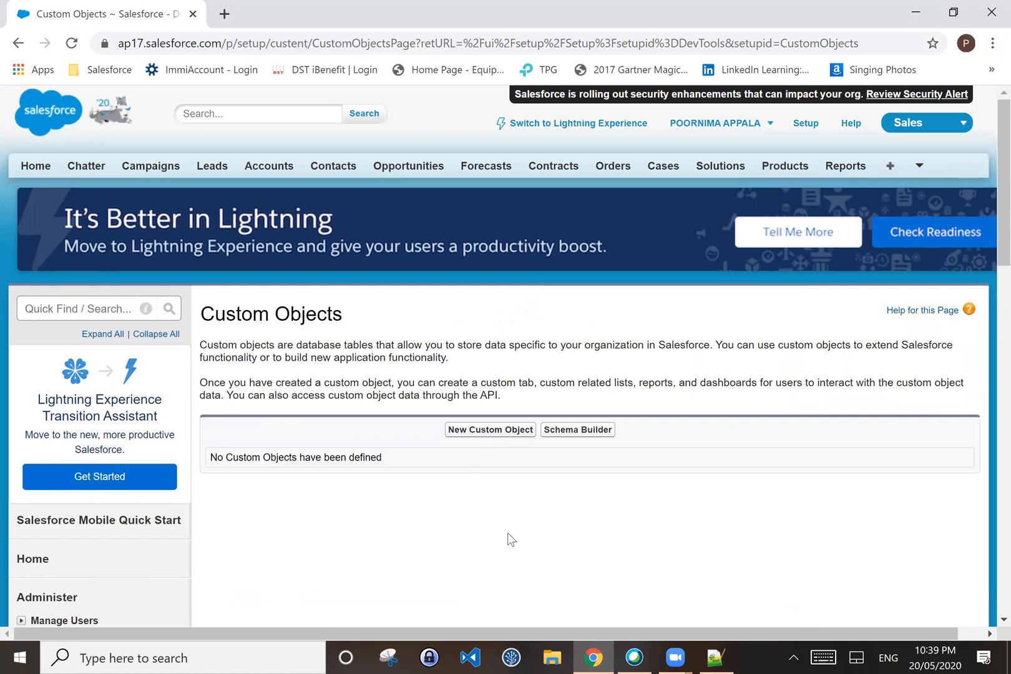
Step: Start a new custom object from the Custom Objects page
scroll(509, 540, "down", 1)
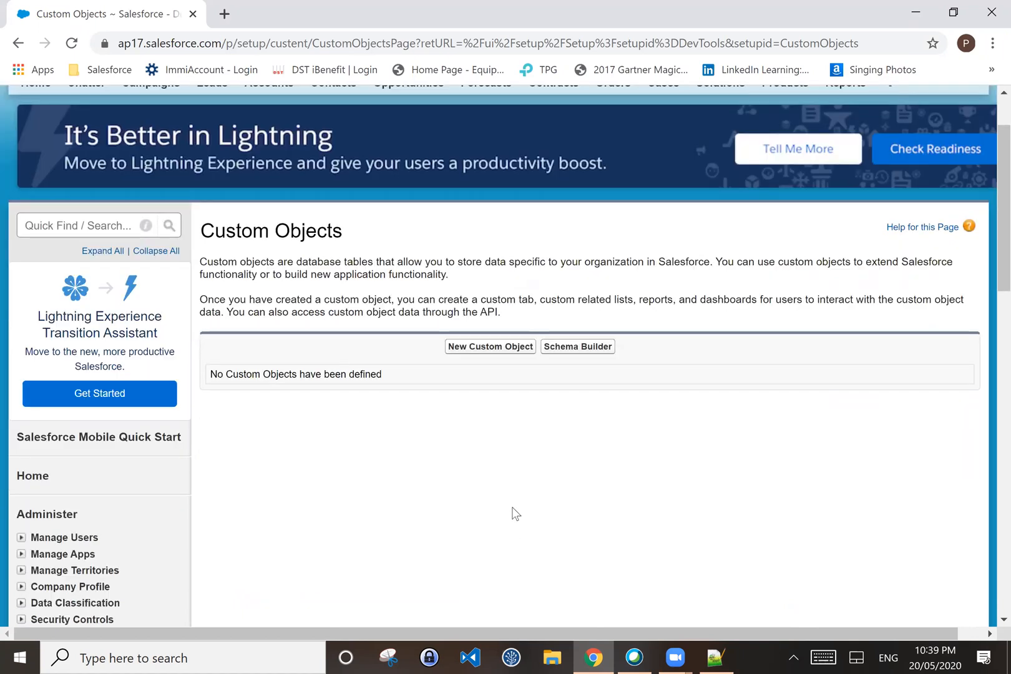
left_click(513, 359)
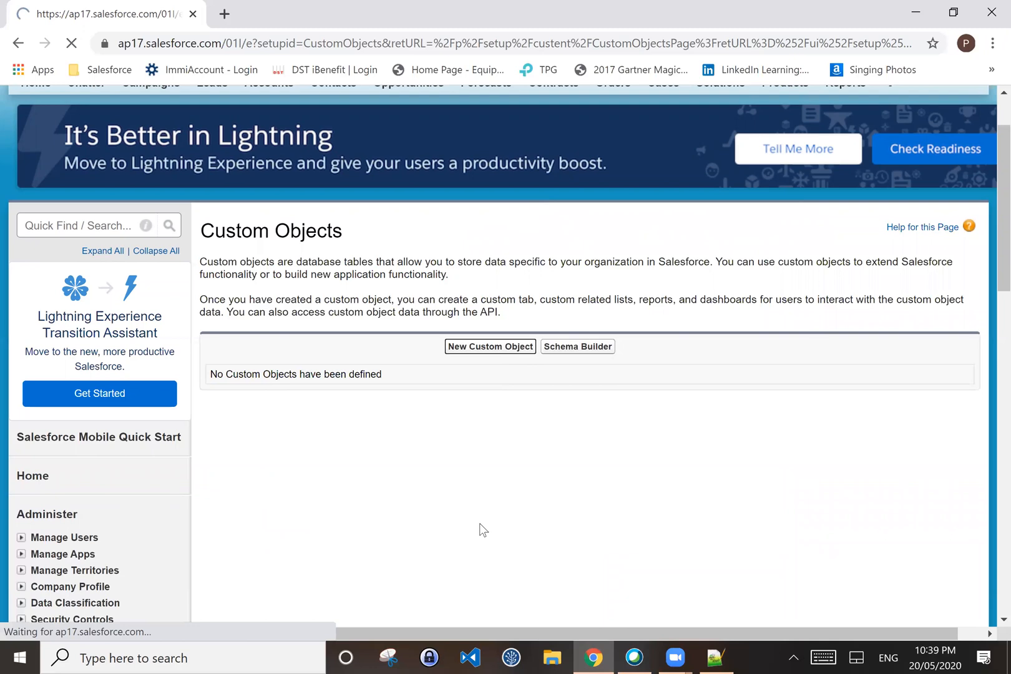
scroll(488, 521, "down", 2)
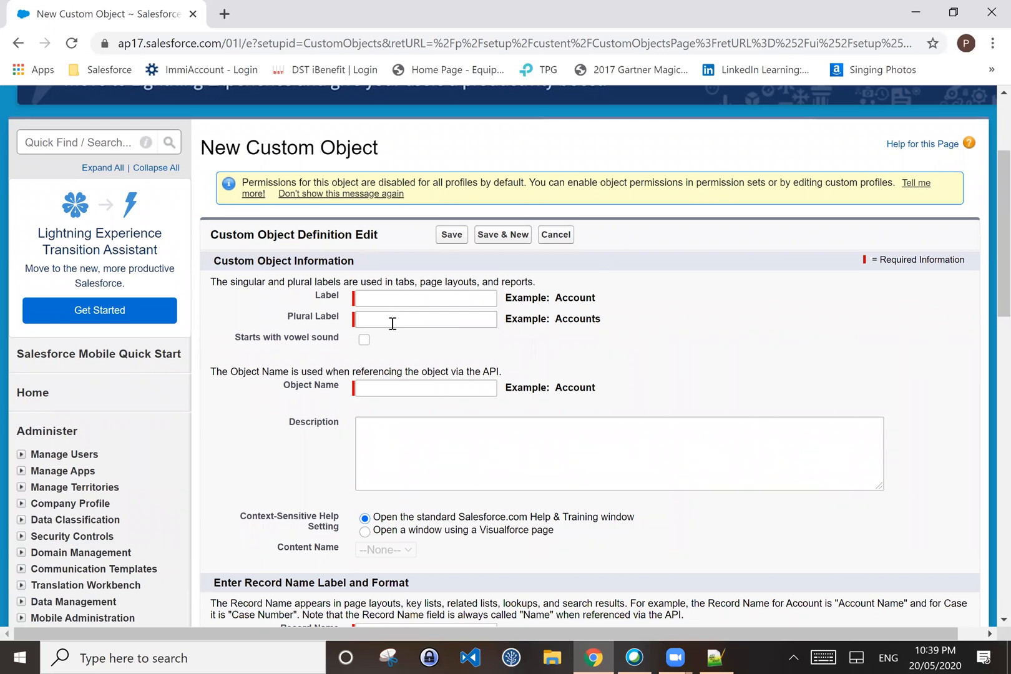
Step: Enter 'TestCustome1' as the new object's Label
left_click(369, 297)
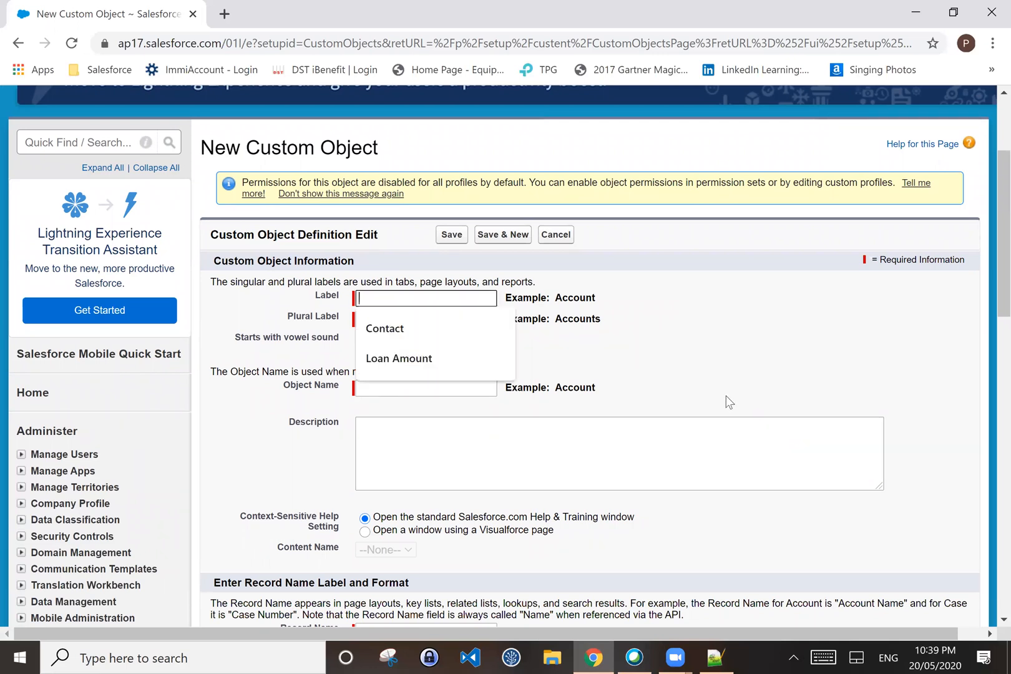
left_click(586, 401)
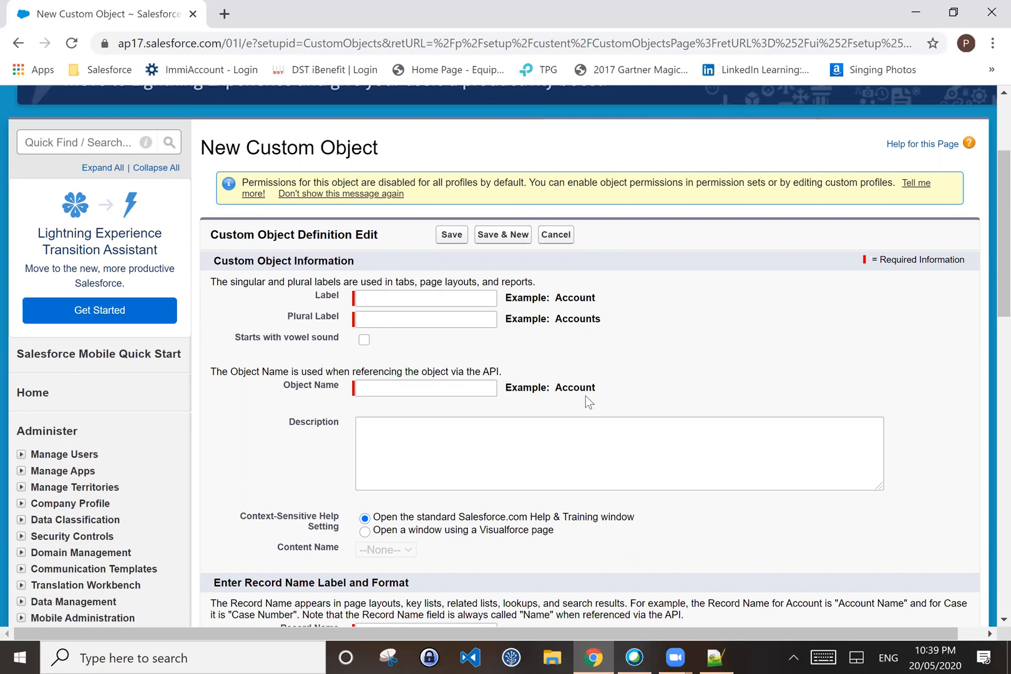
left_click(375, 302)
left_click(650, 348)
left_click(455, 297)
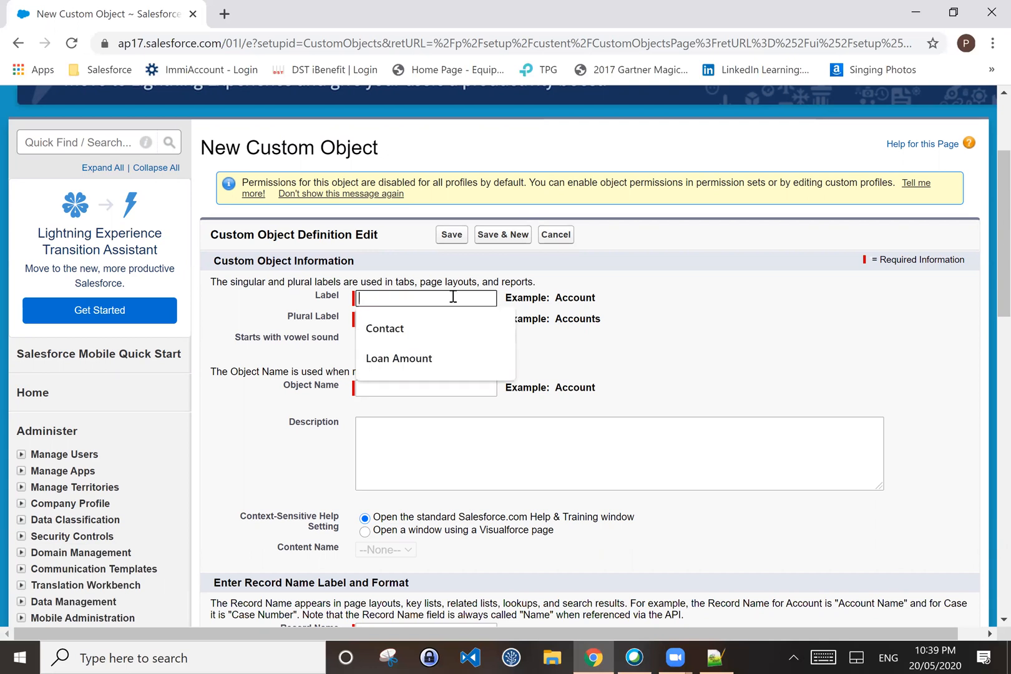
type("T")
key("BackSpace")
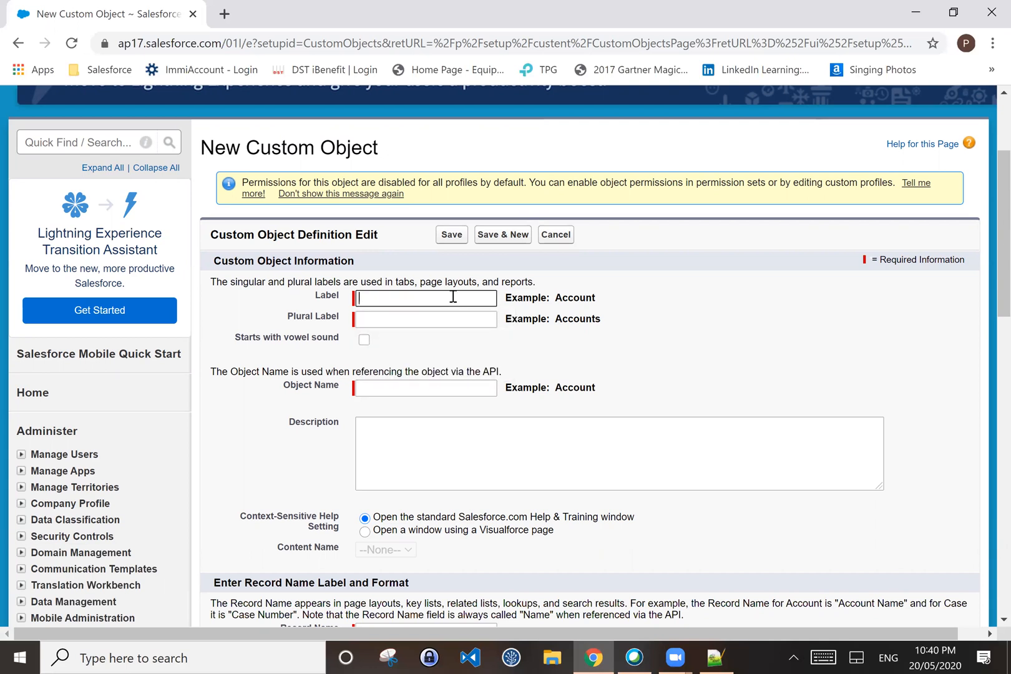
type("TestCustome1")
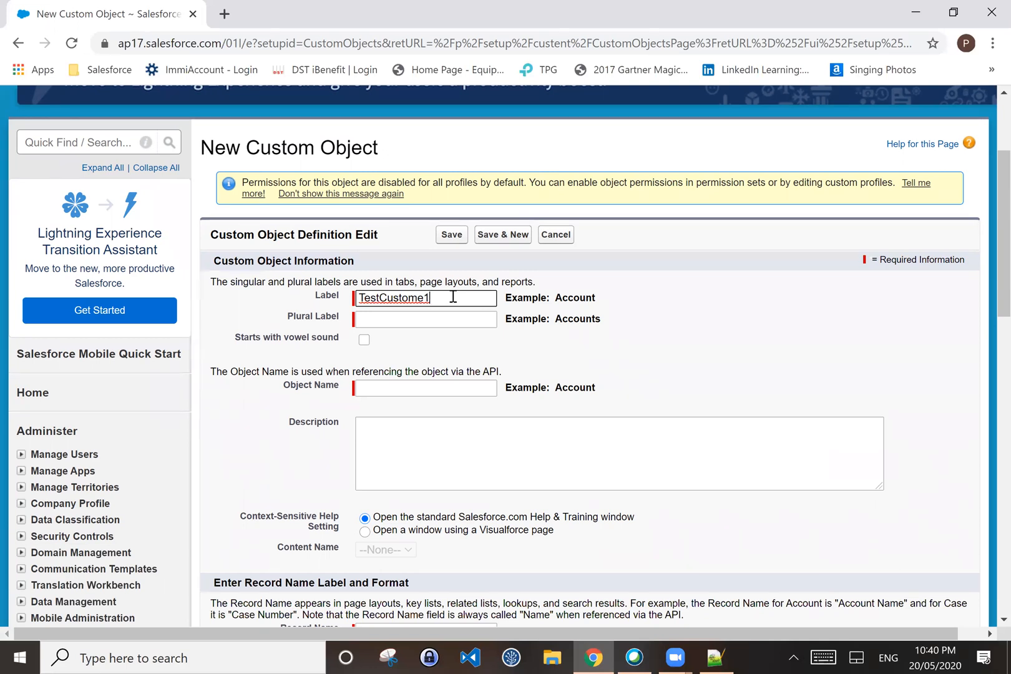
Step: Correct the Label to TestCustom1 and set the Plural Label to TestCustom1s
left_click(419, 324)
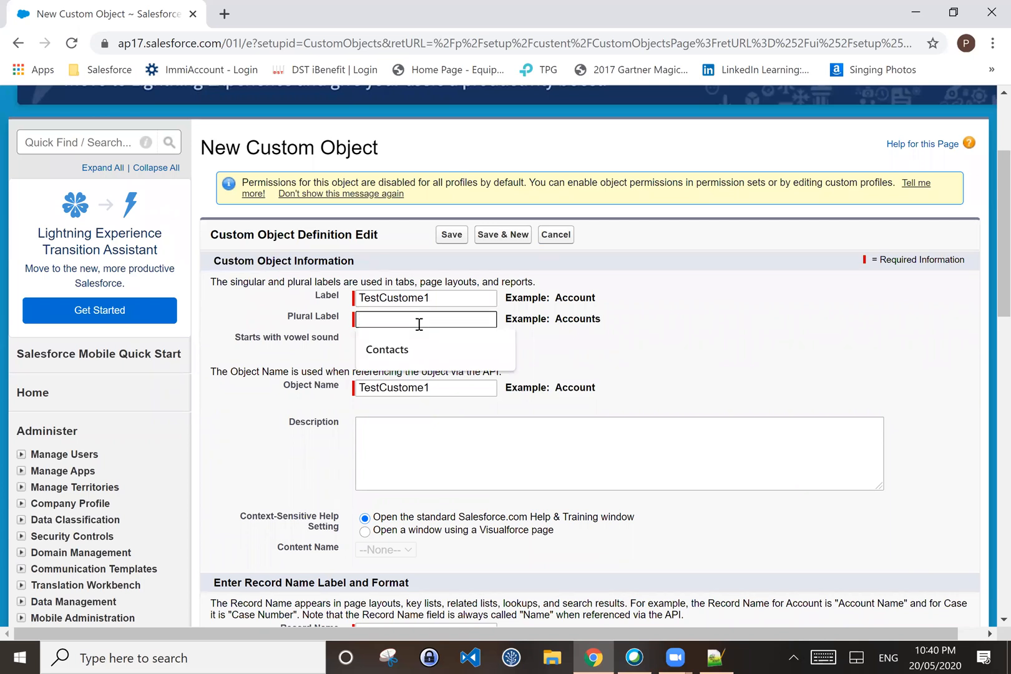
left_click(425, 297)
key("BackSpace")
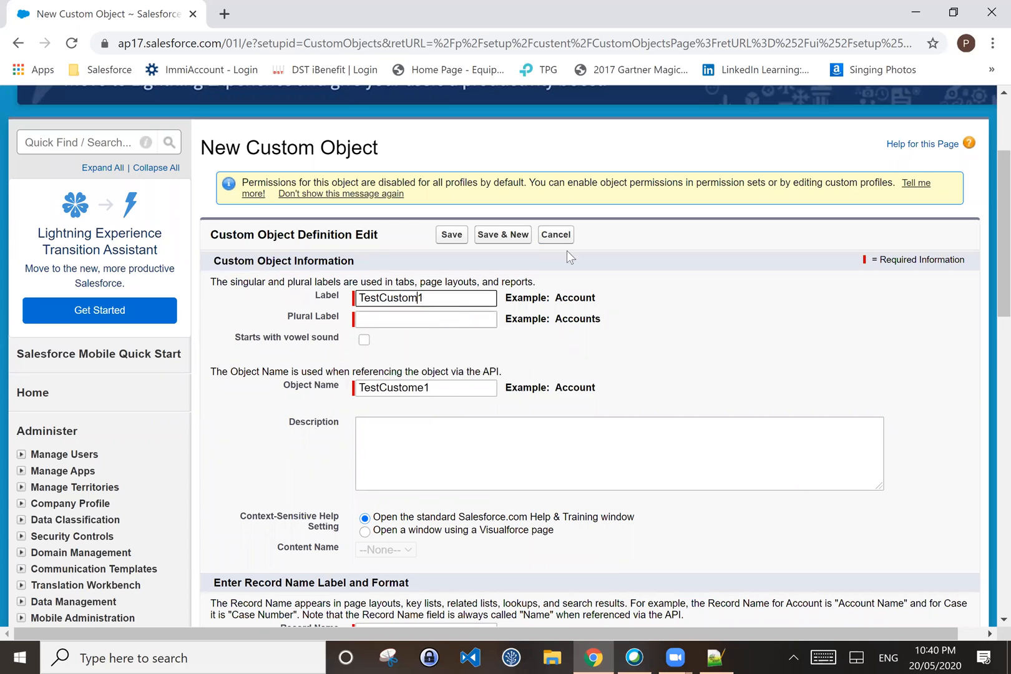
double_click(411, 300)
key("ctrl+c")
left_click(403, 321)
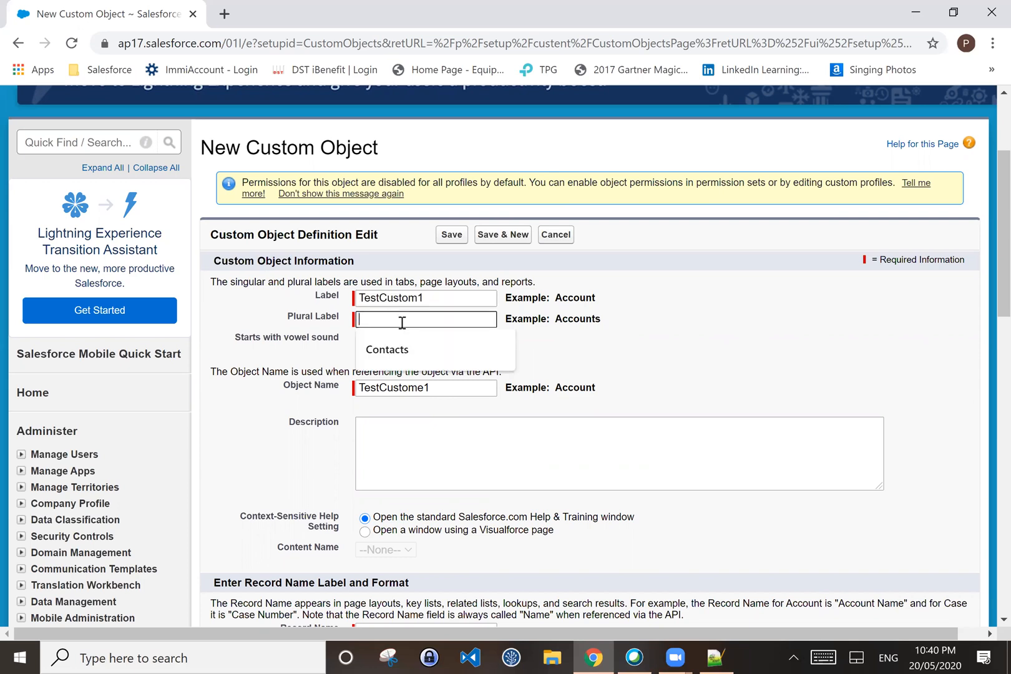
key("ctrl+v")
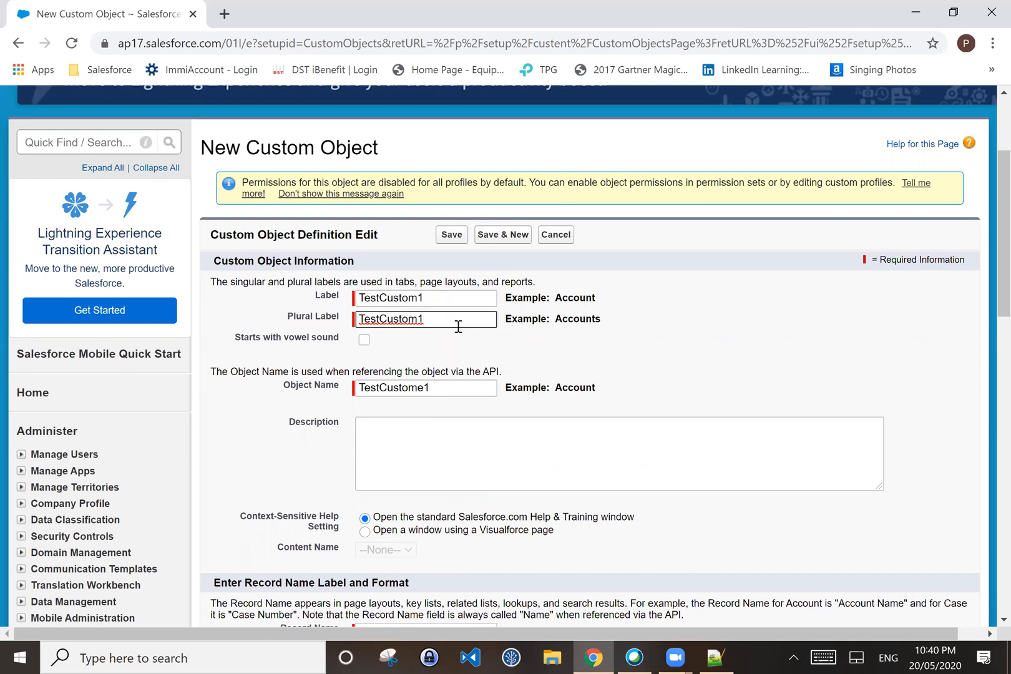
type("s")
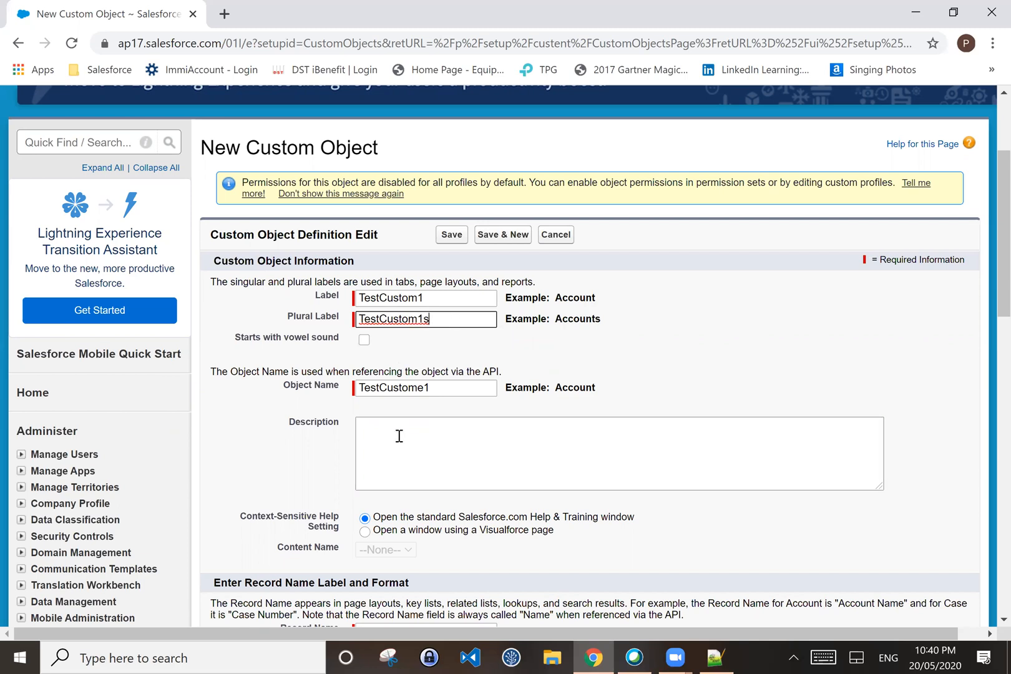
left_click(475, 347)
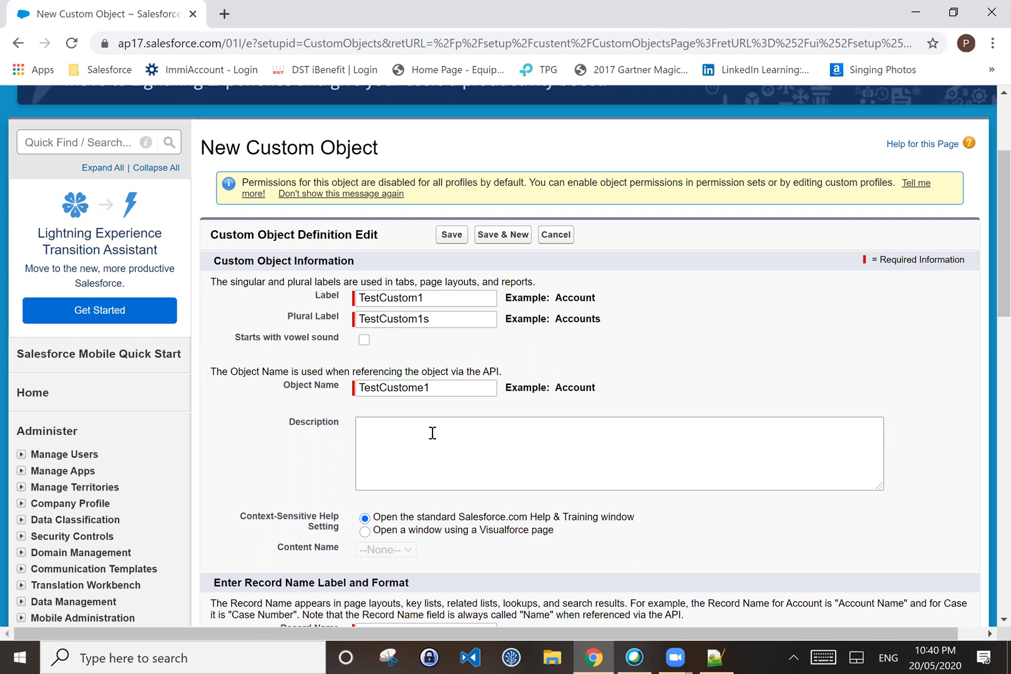
Step: Set the record name Data Type to Auto Number
scroll(559, 343, "down", 3)
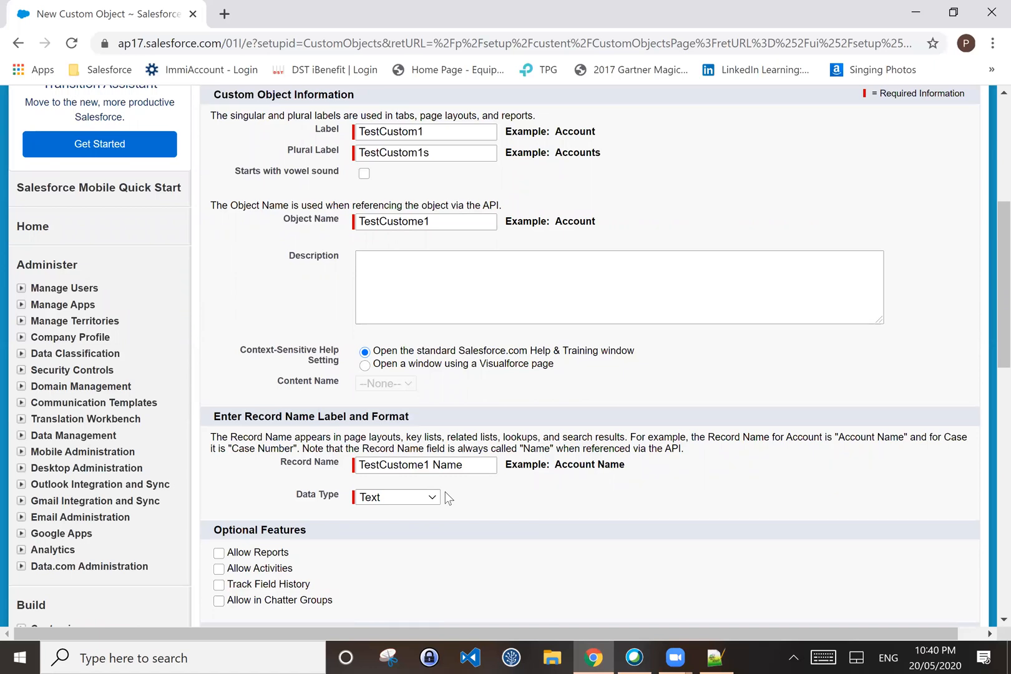
left_click(379, 497)
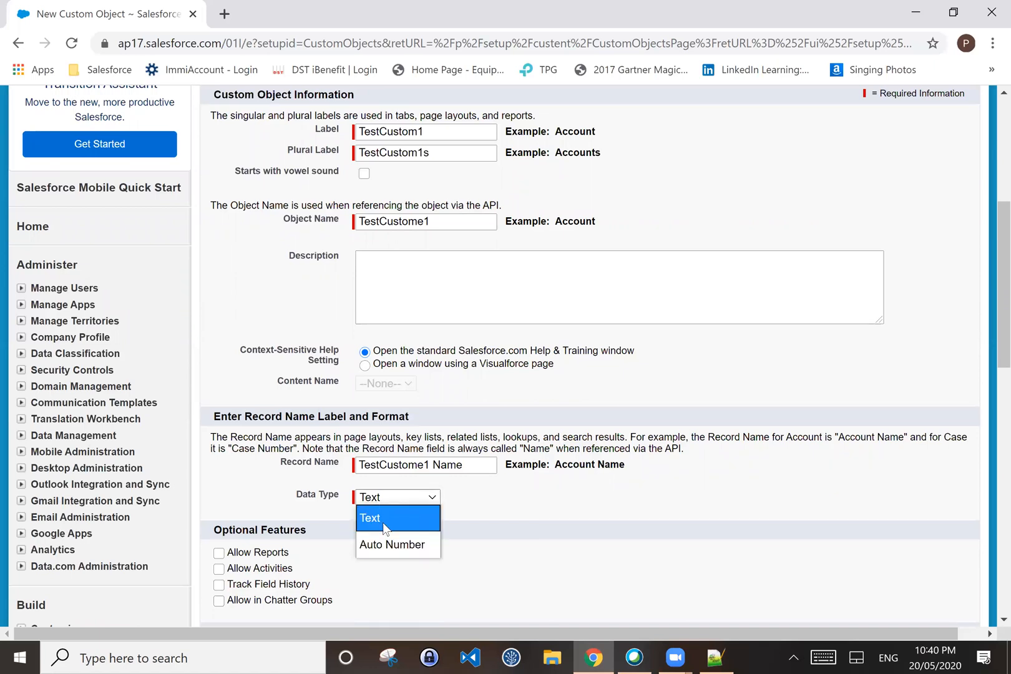
left_click(398, 518)
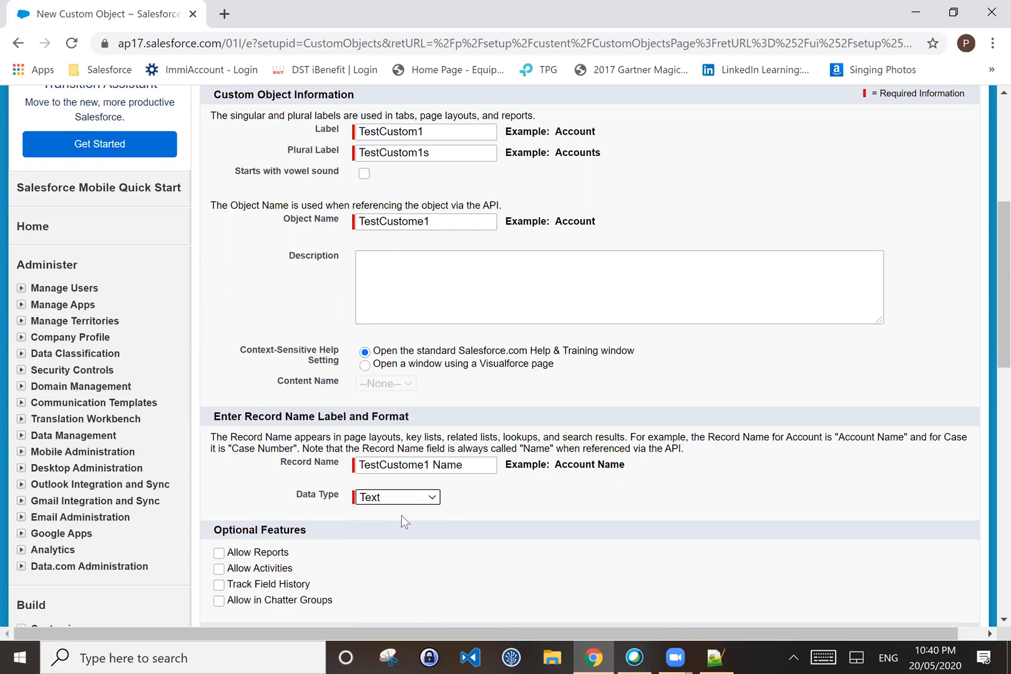
left_click(407, 499)
left_click(399, 544)
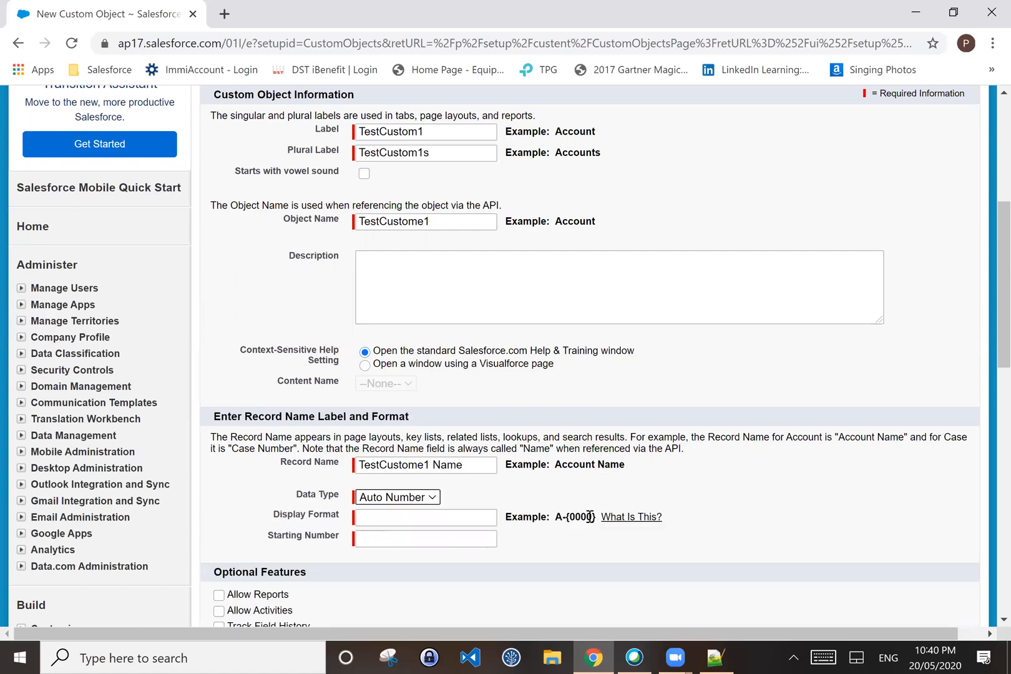
Step: Set the Display Format to A-{0000}, trimmed from the A-{0000}.{00} suggestion
left_click(384, 518)
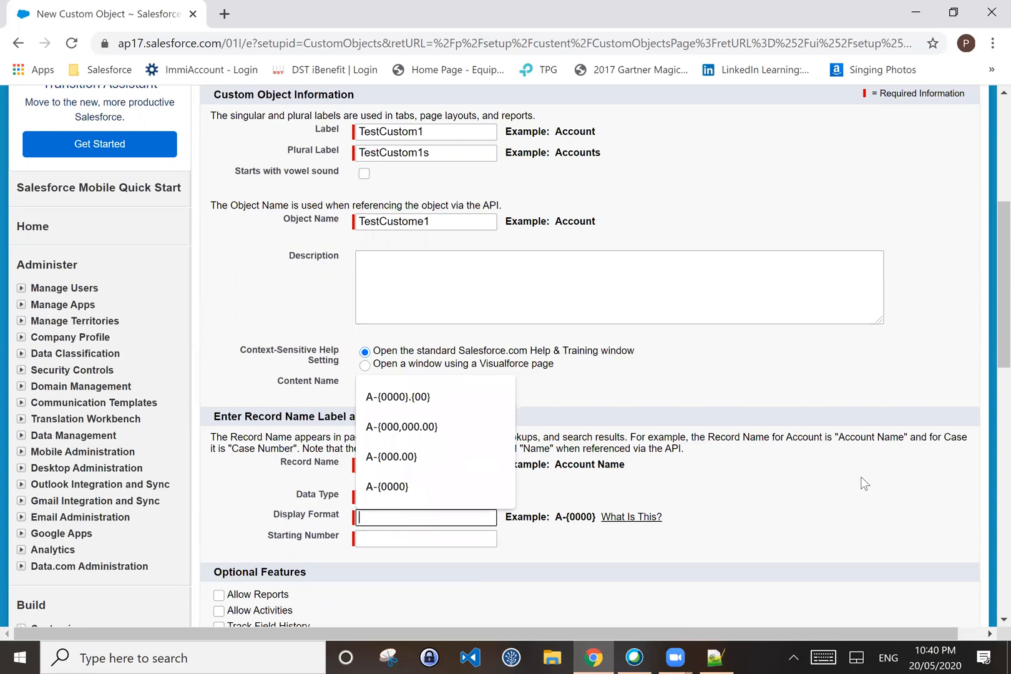
left_click(598, 537)
scroll(598, 545, "down", 1)
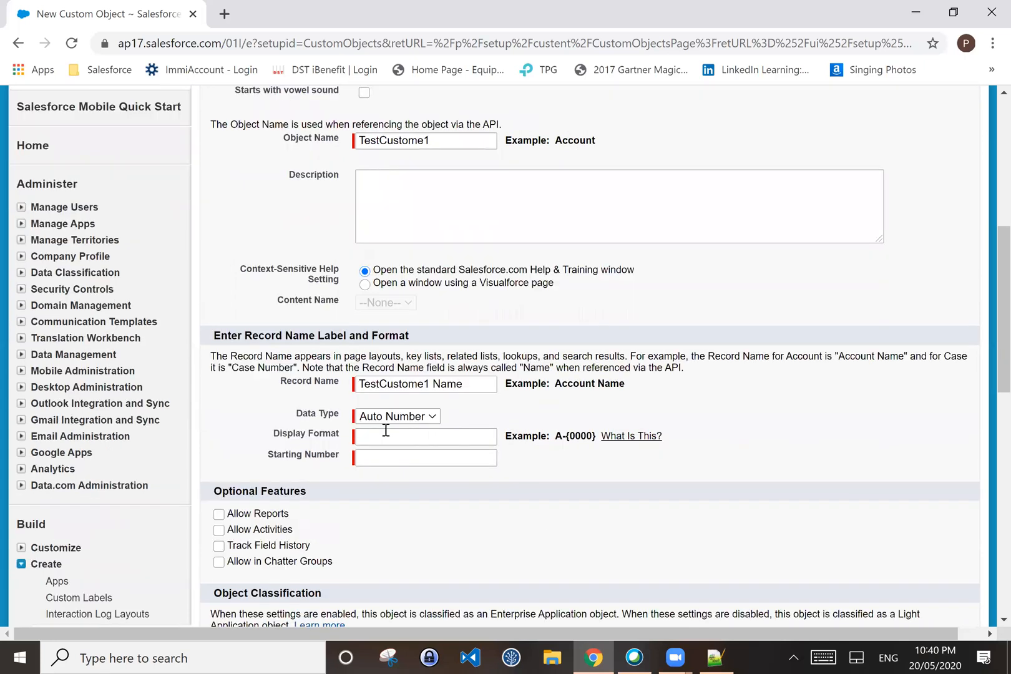
left_click(385, 436)
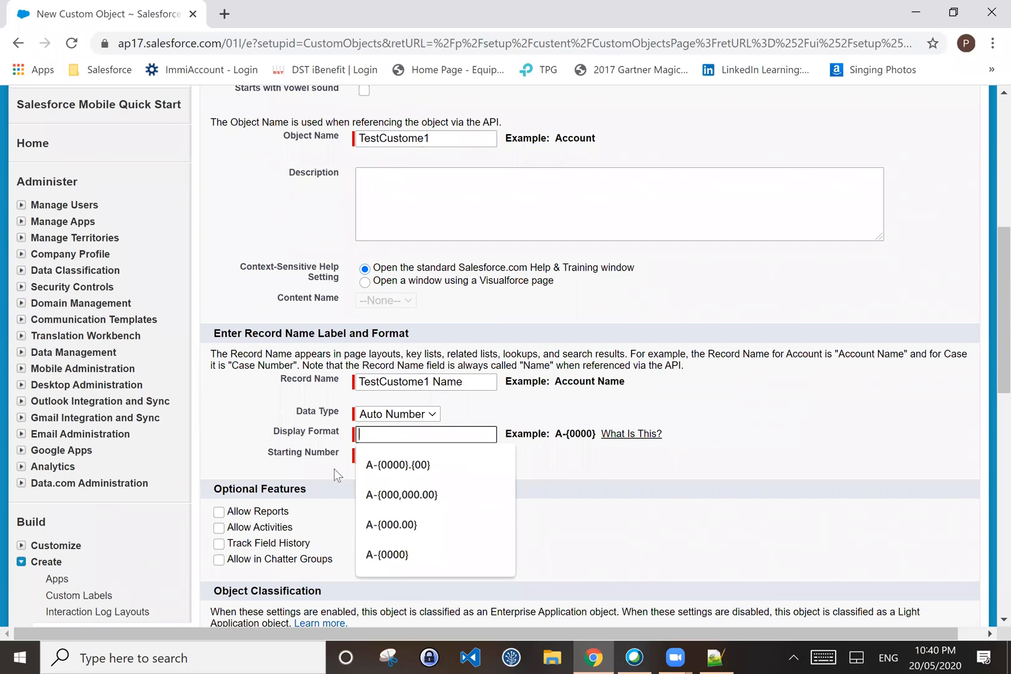
left_click(395, 465)
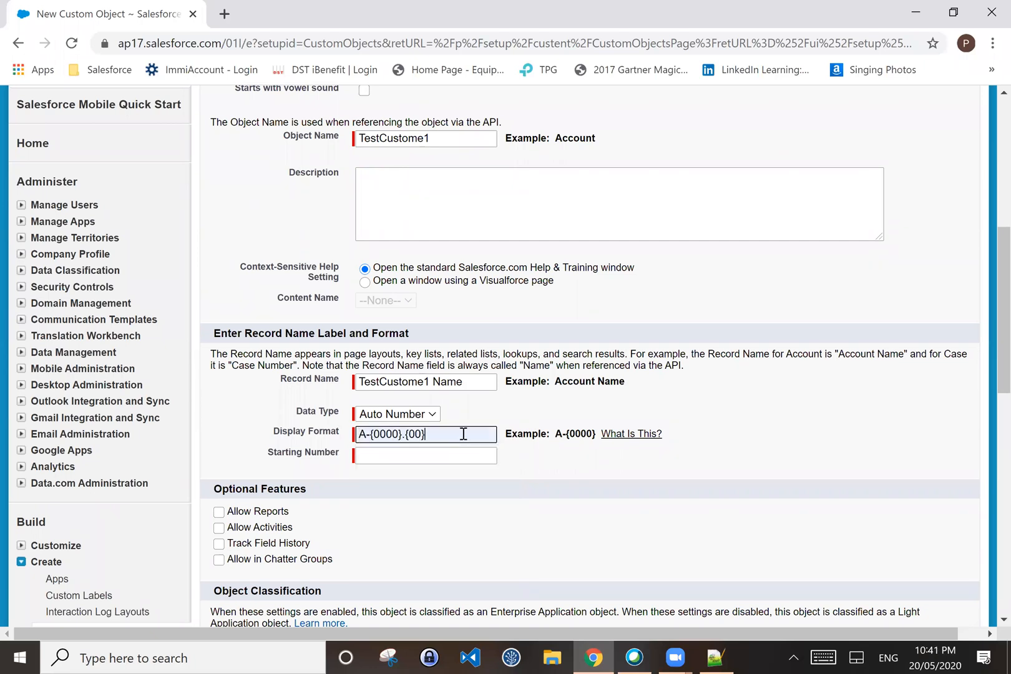
key("BackSpace")
key("BackSpace")
key("BackSpace")
key("BackSpace")
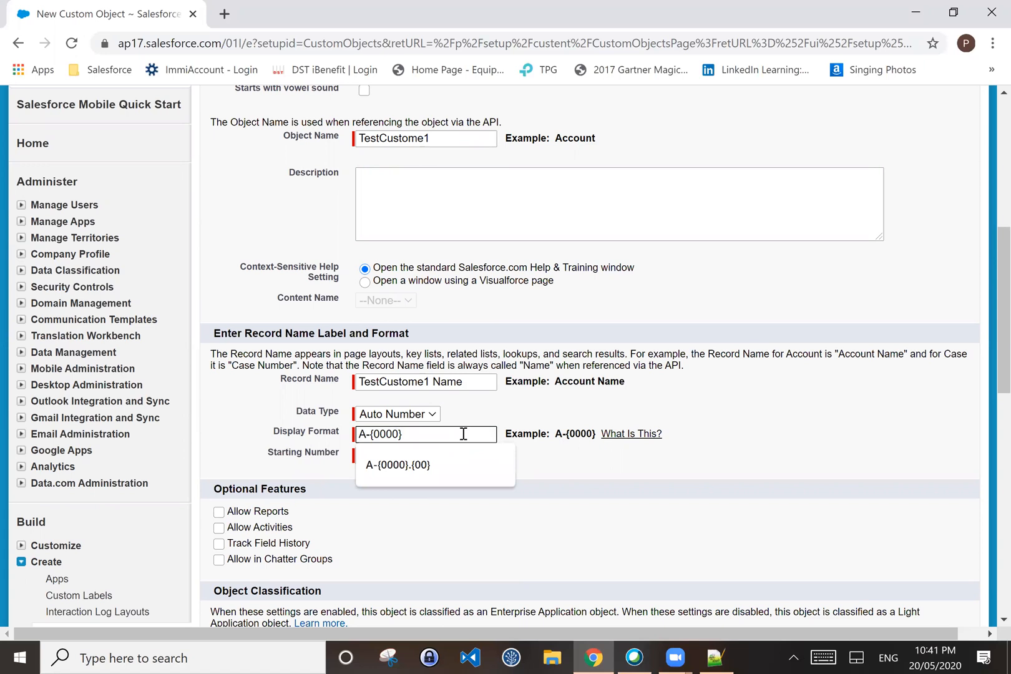
left_click(603, 479)
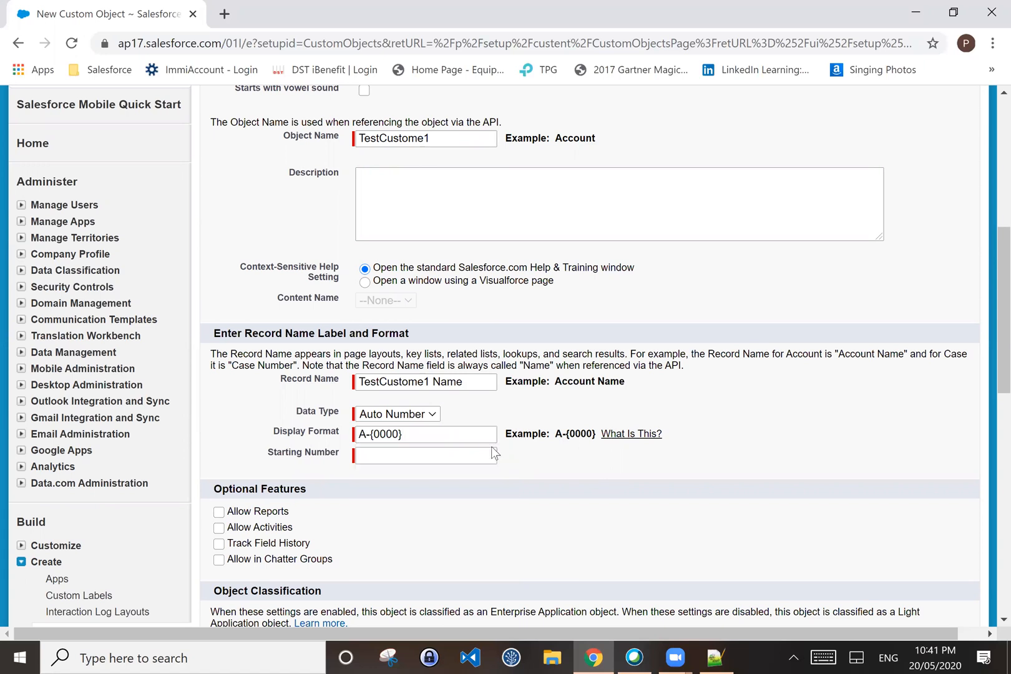
Step: Enter 0001 as the Starting Number
left_click(429, 450)
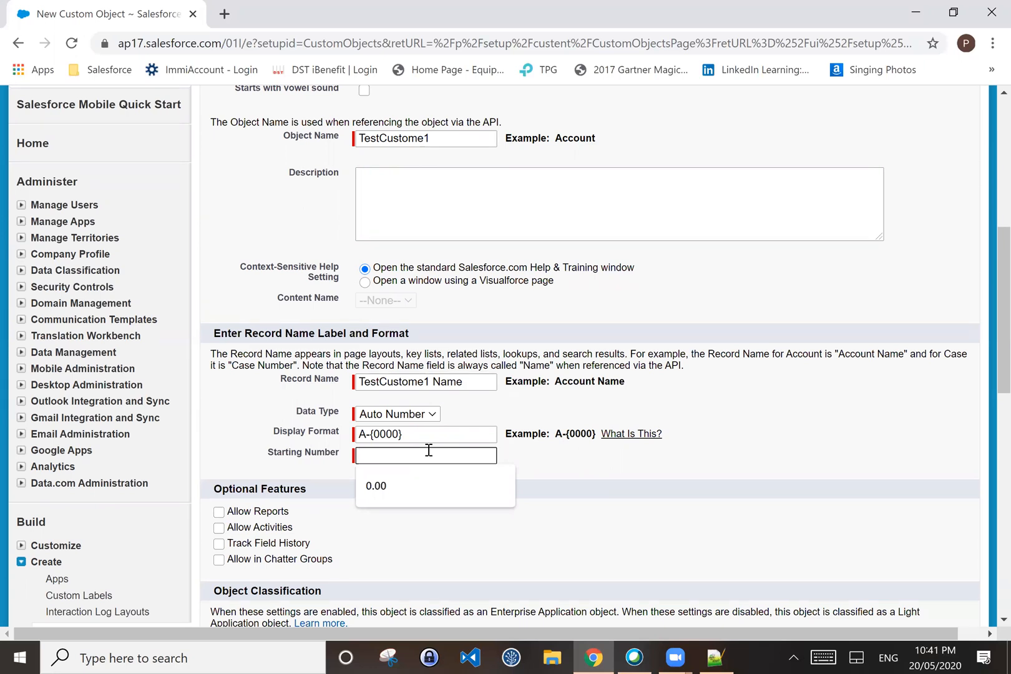
type("A-0")
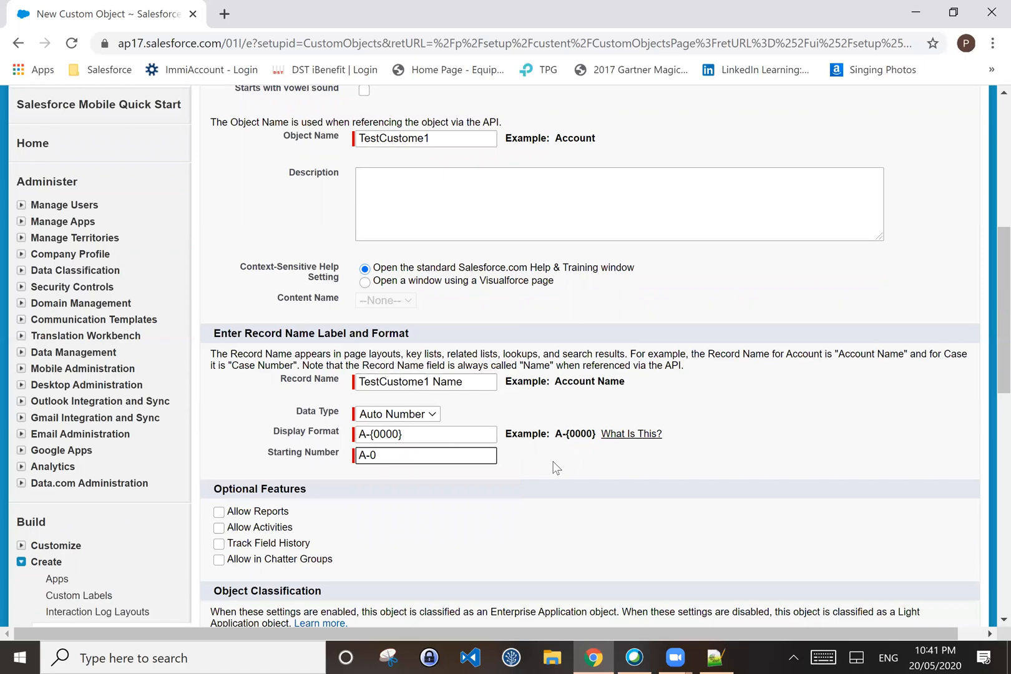
key("BackSpace")
key("BackSpace")
key("BackSpace")
type("000")
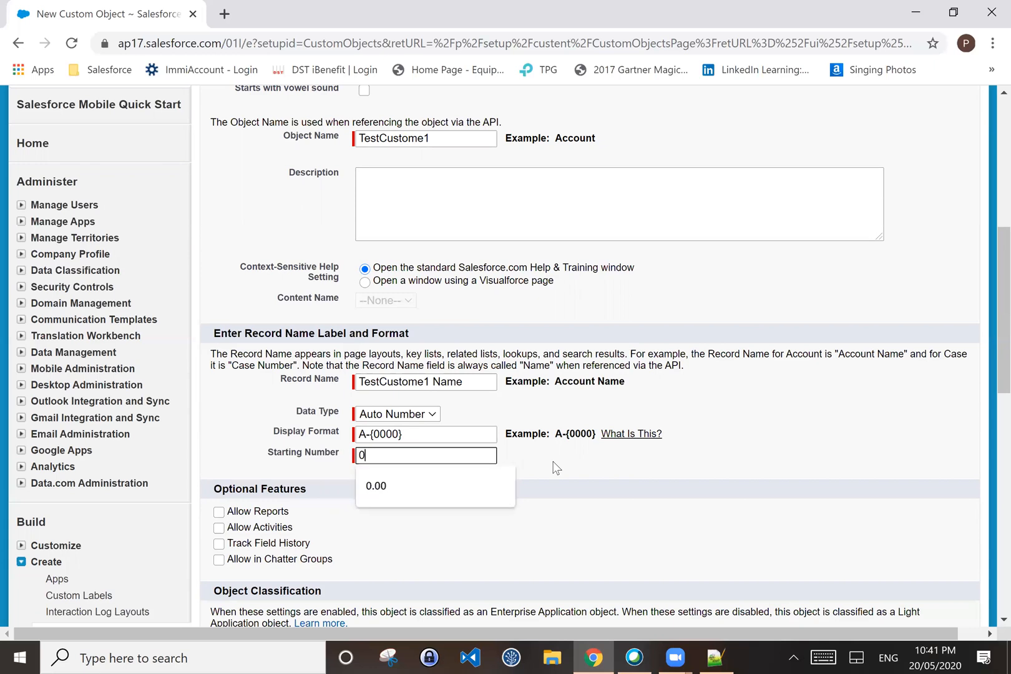
type("1")
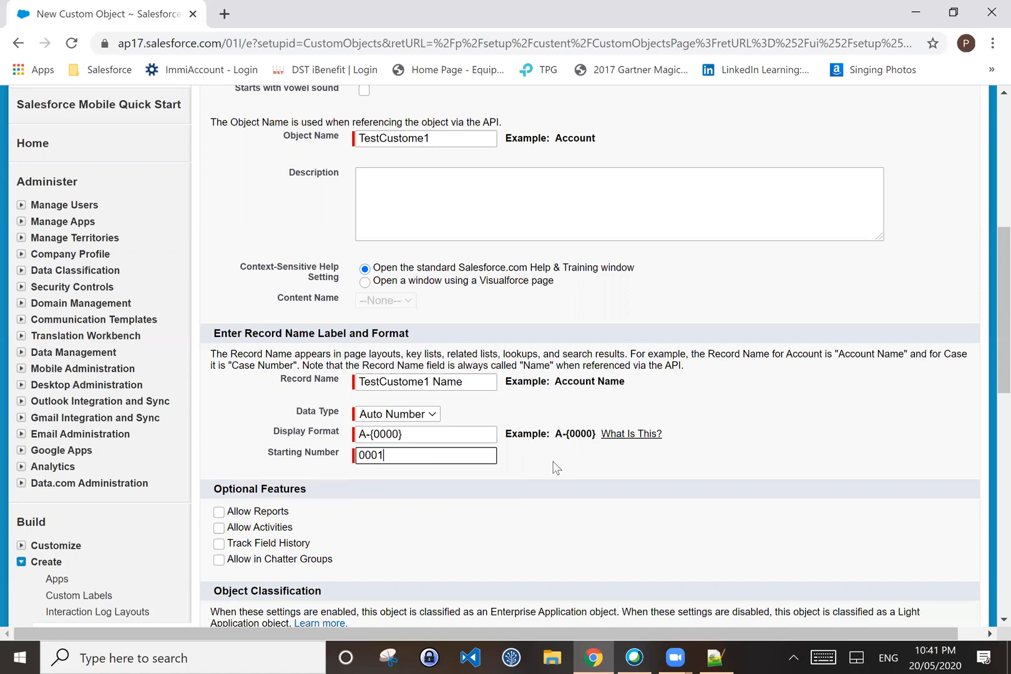
Step: Enable Allow Reports and Allow Activities under the object's Optional Features
scroll(516, 560, "down", 3)
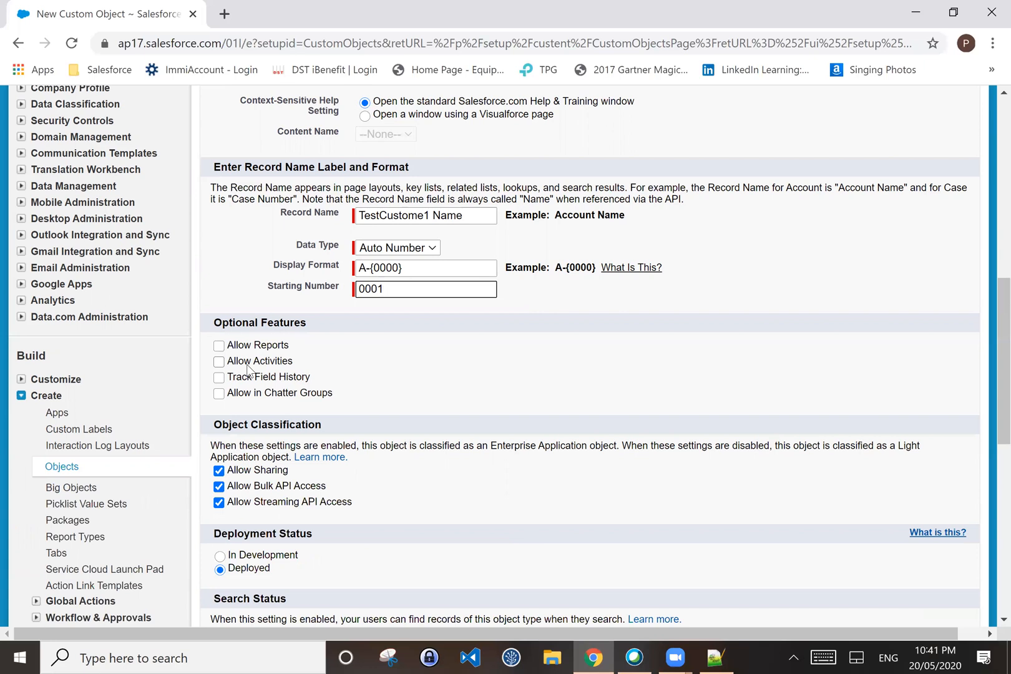
left_click(219, 345)
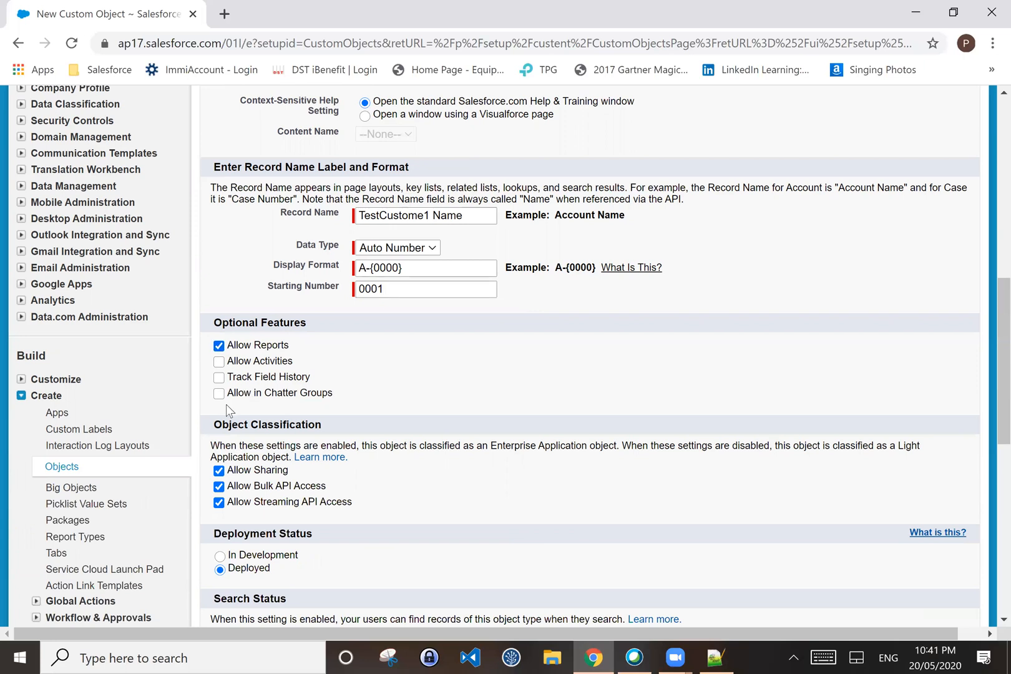
left_click(218, 364)
Step: Check Track Field History and Allow in Chatter Groups, and set Deployment Status to In Development
scroll(430, 356, "up", 3)
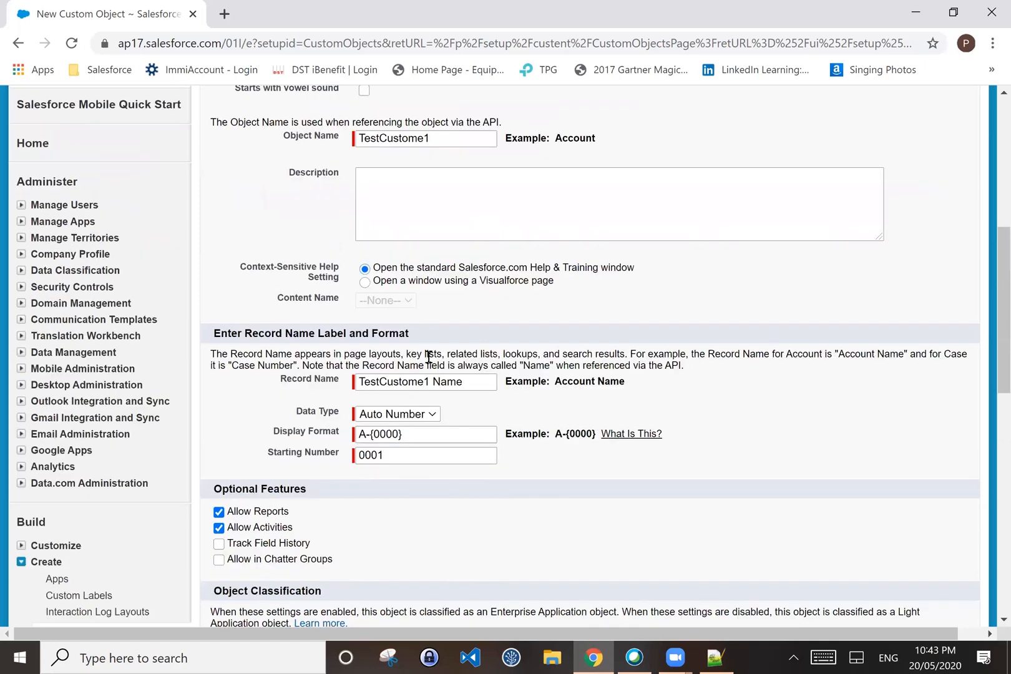
scroll(429, 357, "up", 4)
scroll(448, 224, "down", 1)
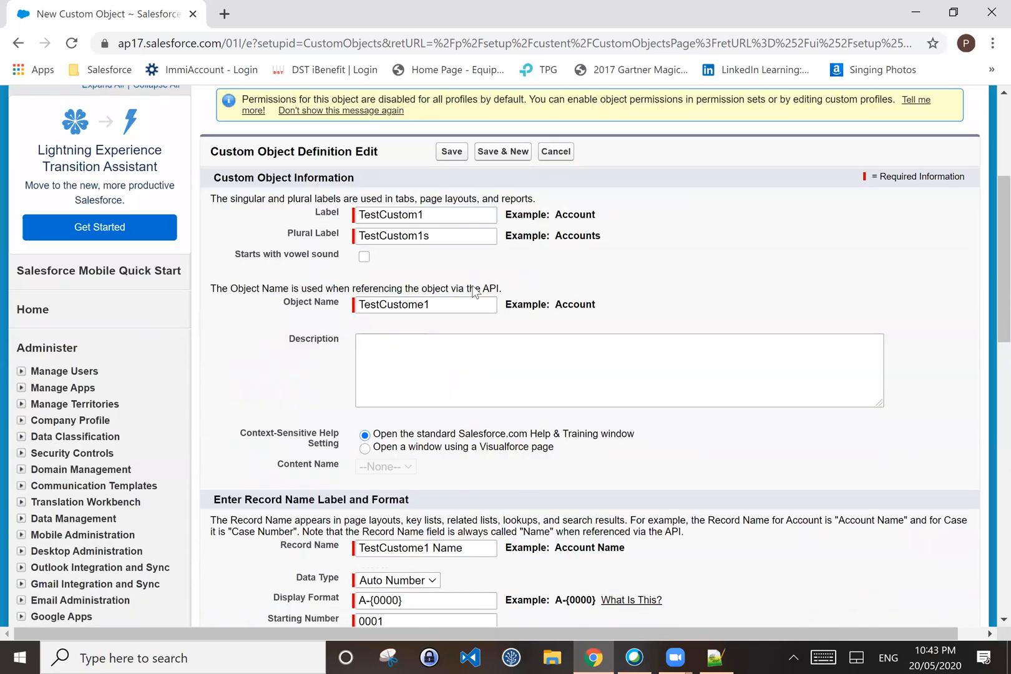
scroll(476, 293, "down", 8)
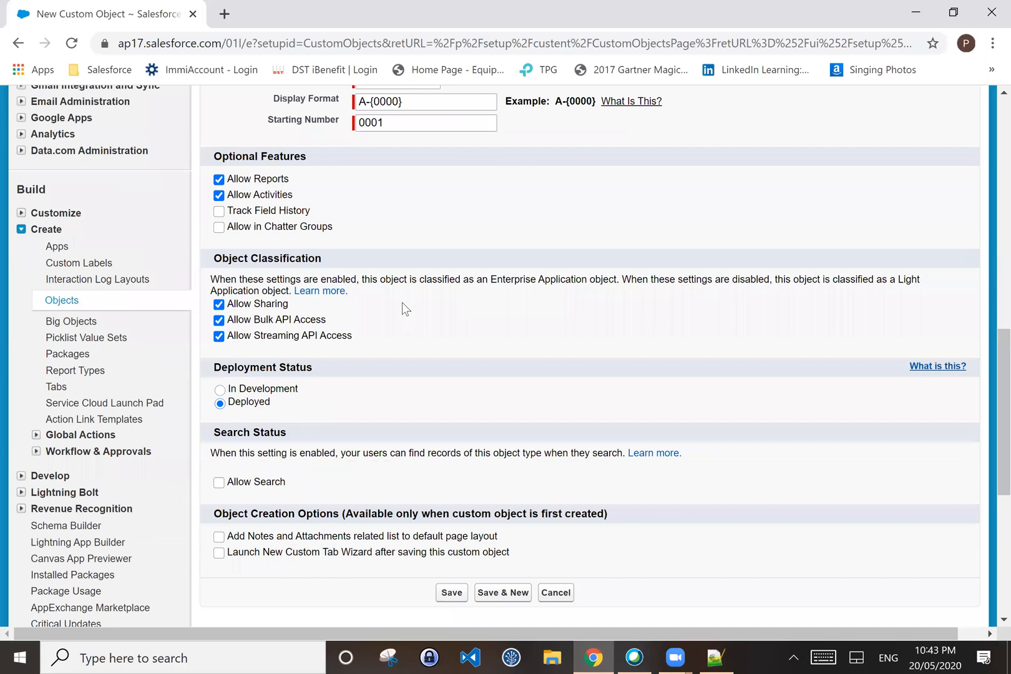
scroll(401, 306, "down", 1)
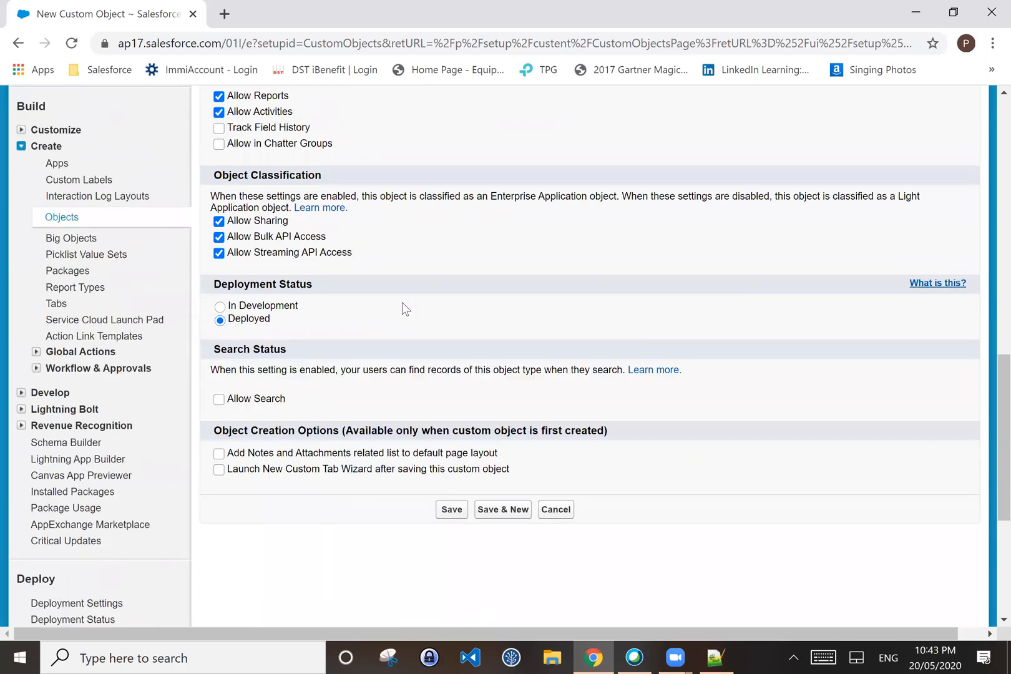
left_click(219, 128)
left_click(219, 144)
left_click(221, 306)
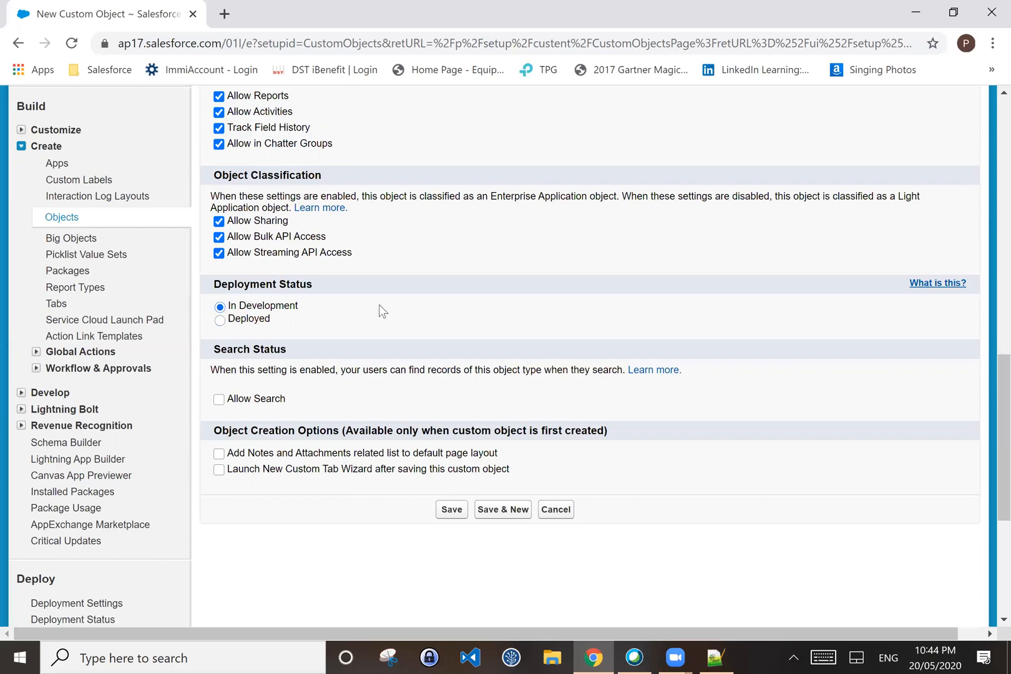